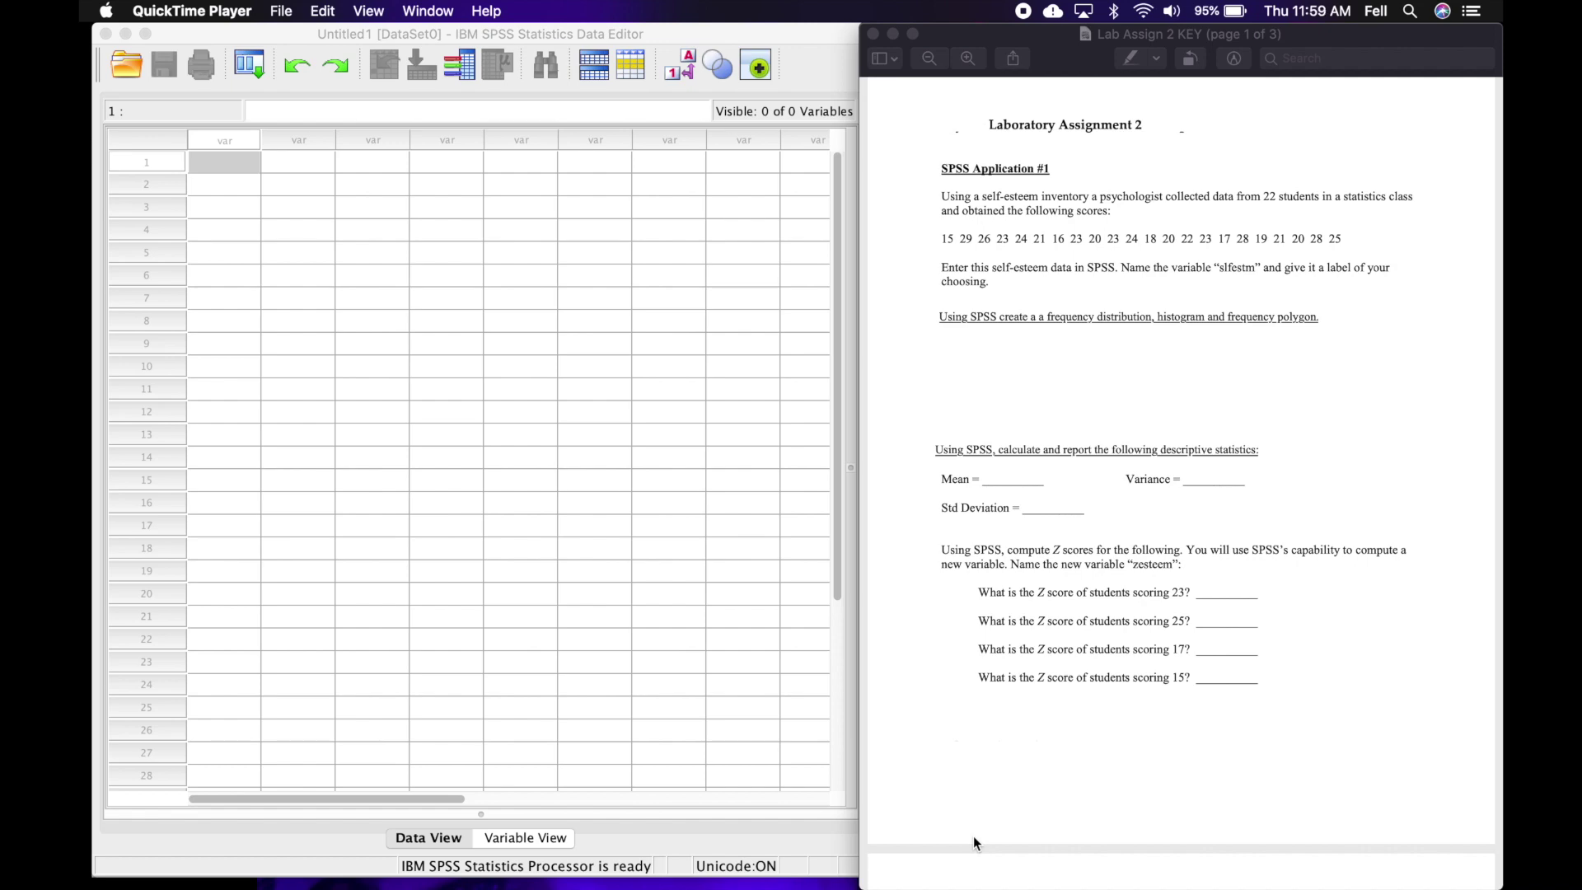
- In Variable View, name the first variable SelfEsteem
{"action": "scroll", "coordinate": [972, 840], "scroll_direction": "down", "scroll_amount": 10}
{"action": "scroll", "coordinate": [973, 837], "scroll_direction": "down", "scroll_amount": 10}
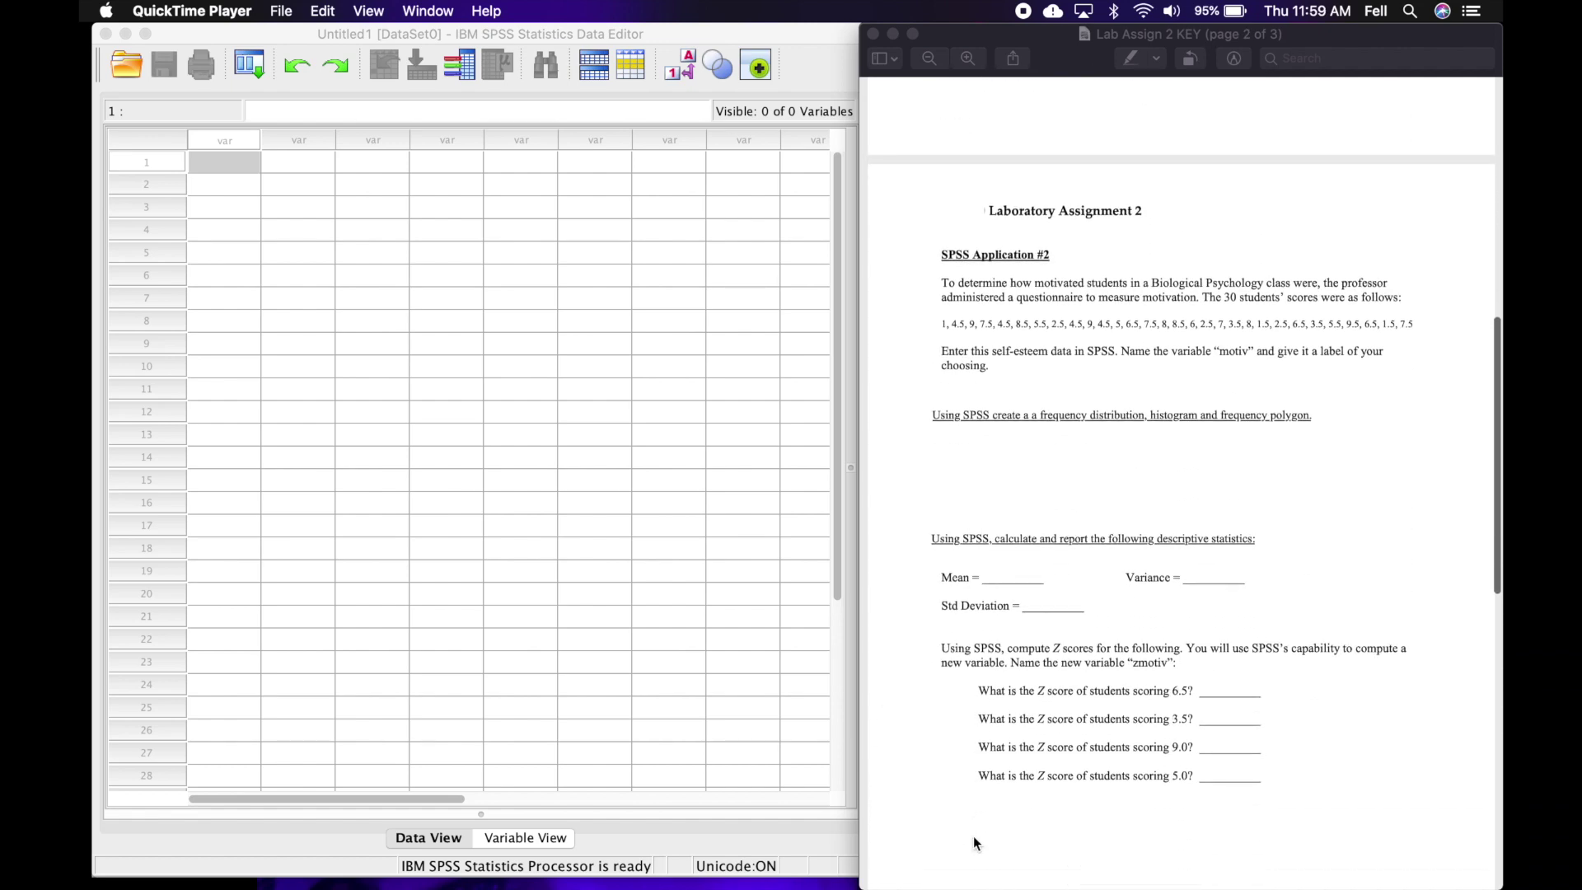
{"action": "scroll", "coordinate": [972, 835], "scroll_direction": "down", "scroll_amount": 3}
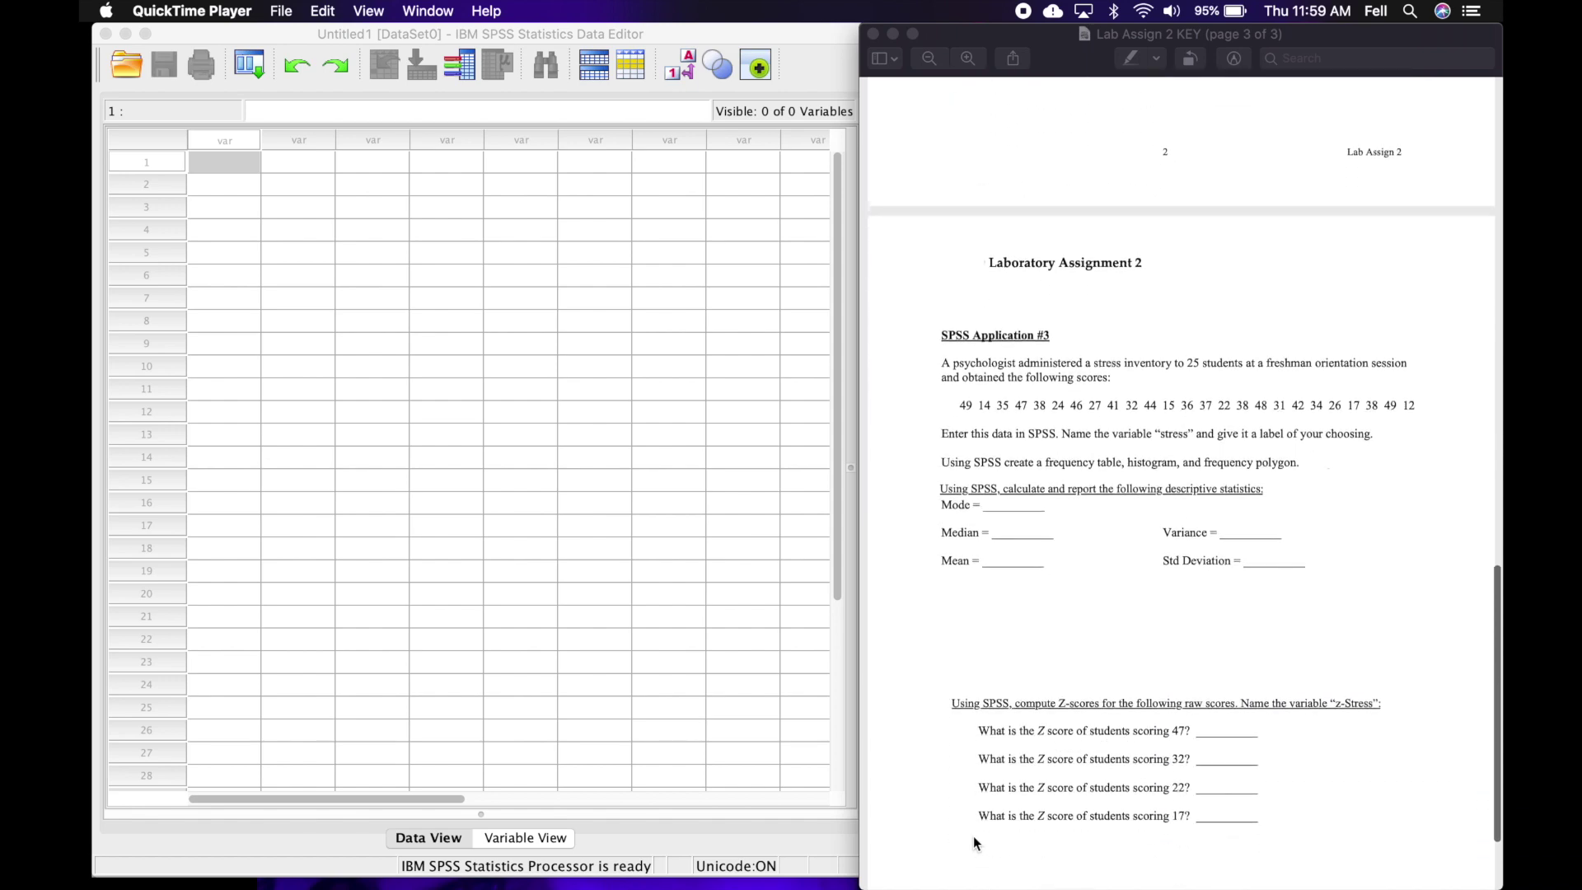
{"action": "scroll", "coordinate": [972, 835], "scroll_direction": "up", "scroll_amount": 7}
{"action": "scroll", "coordinate": [972, 836], "scroll_direction": "up", "scroll_amount": 15}
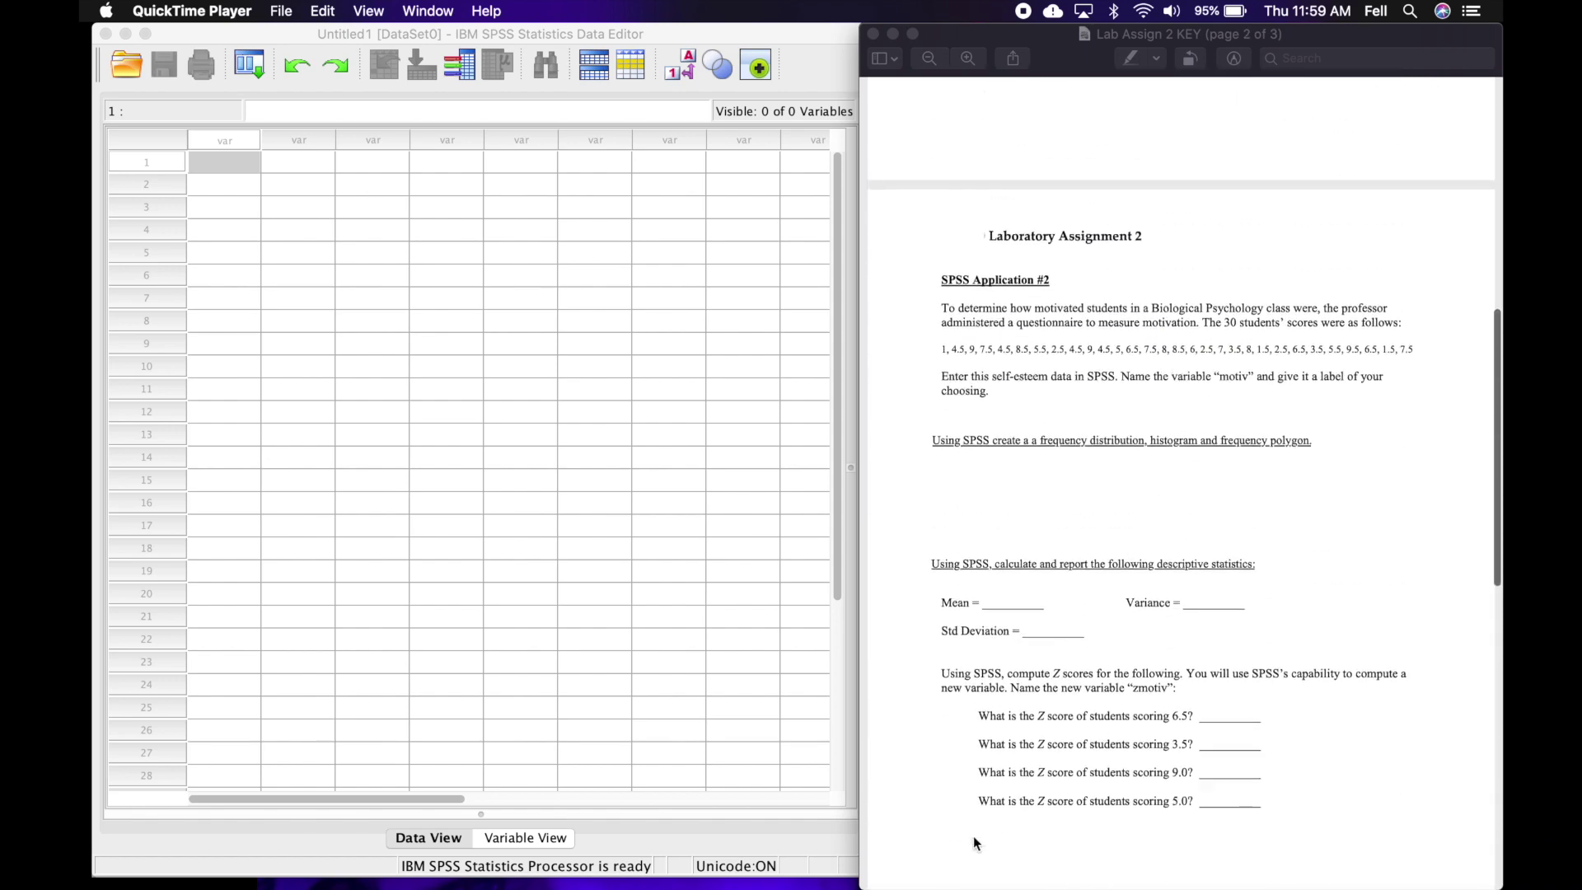
{"action": "scroll", "coordinate": [972, 836], "scroll_direction": "up", "scroll_amount": 2}
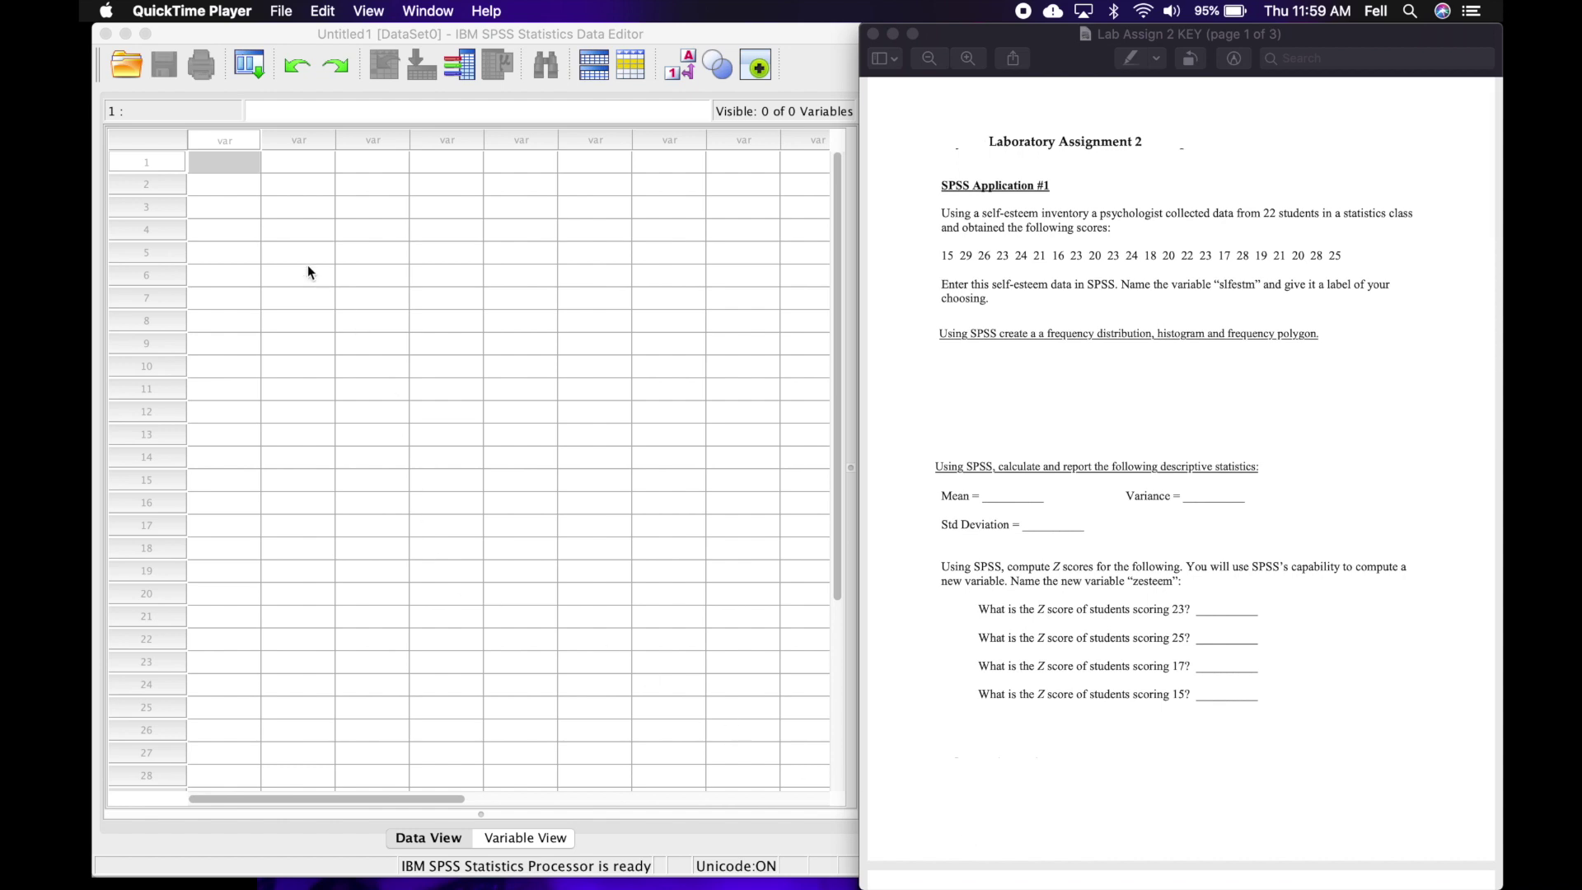
{"action": "left_click", "coordinate": [535, 839]}
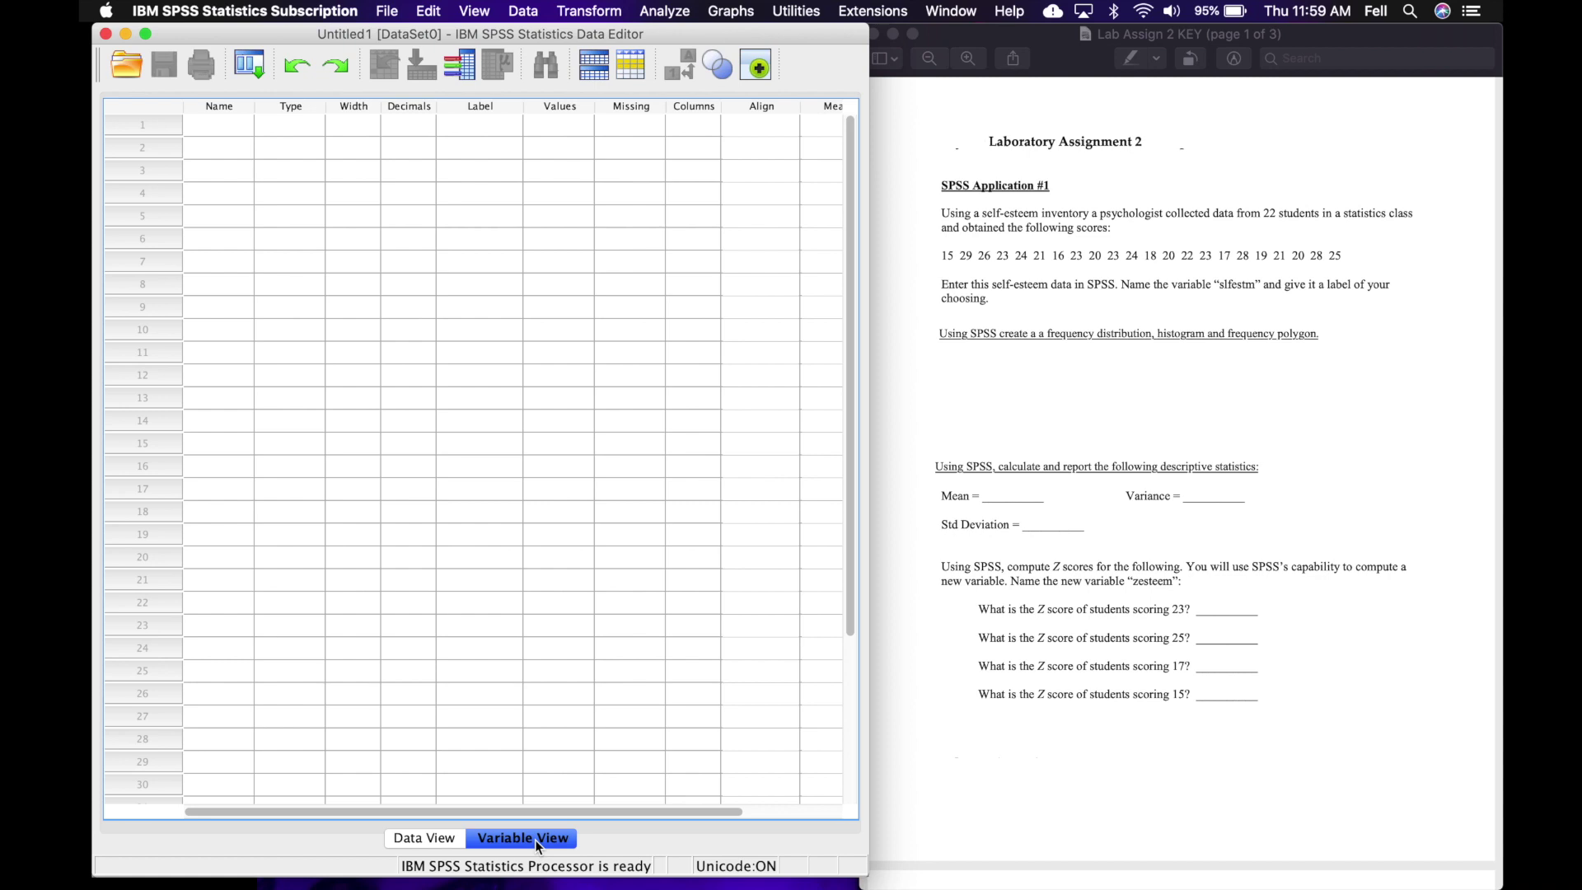
{"action": "scroll", "coordinate": [280, 373], "scroll_direction": "down", "scroll_amount": 1}
{"action": "left_click", "coordinate": [221, 125]}
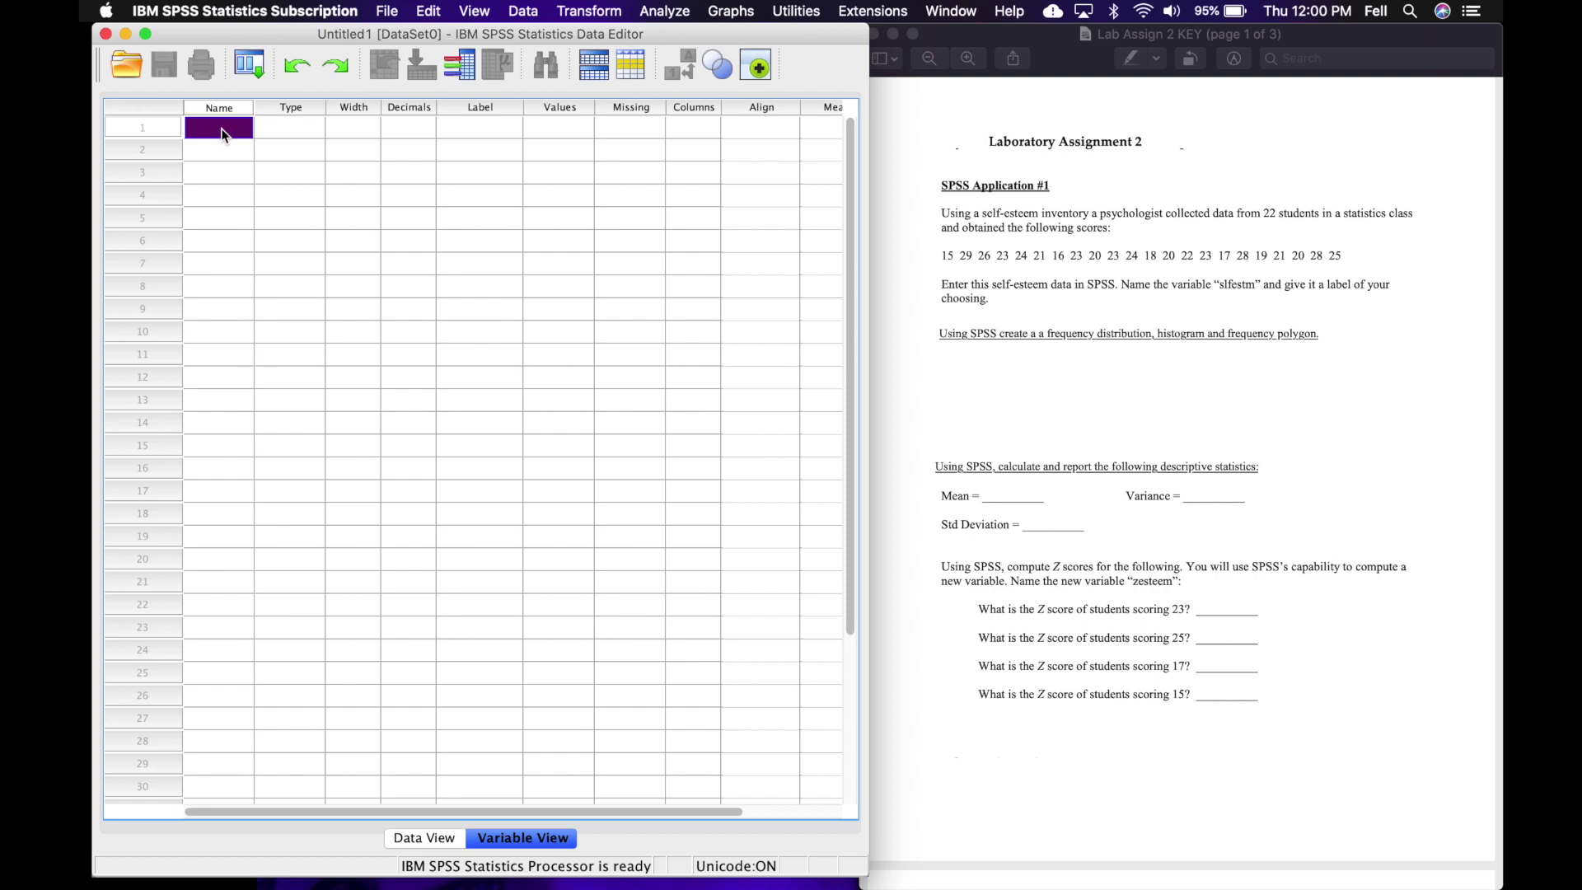
{"action": "type", "text": "selfEs"}
{"action": "key", "text": "Tab"}
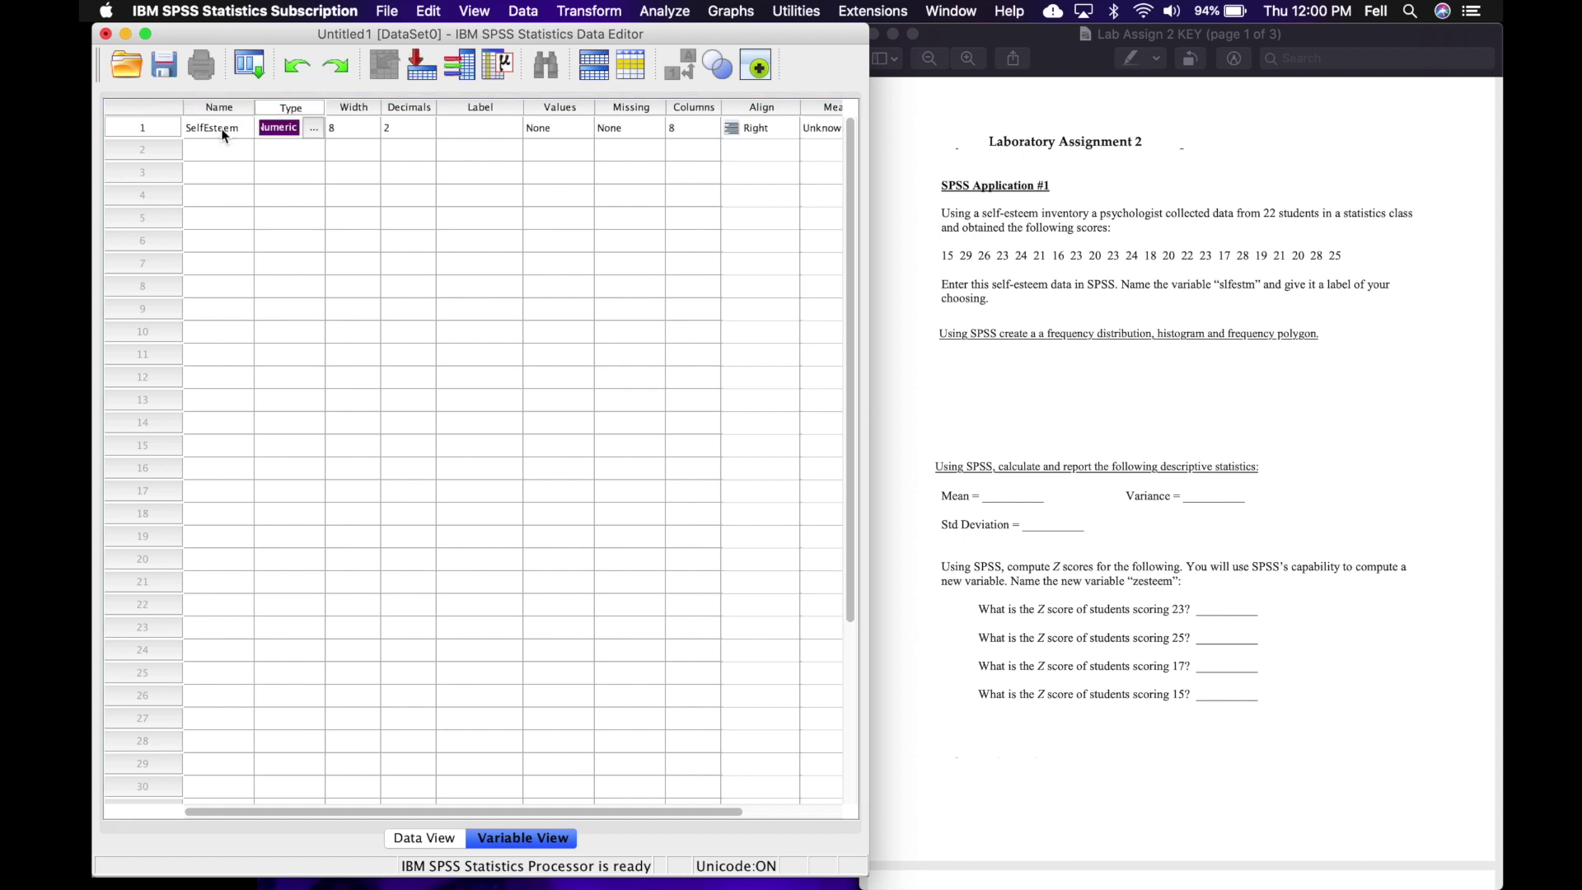
- Keep SelfEsteem at 0 decimals, give it the label SE, and return to Data View
{"action": "key", "text": "Tab"}
{"action": "key", "text": "Tab"}
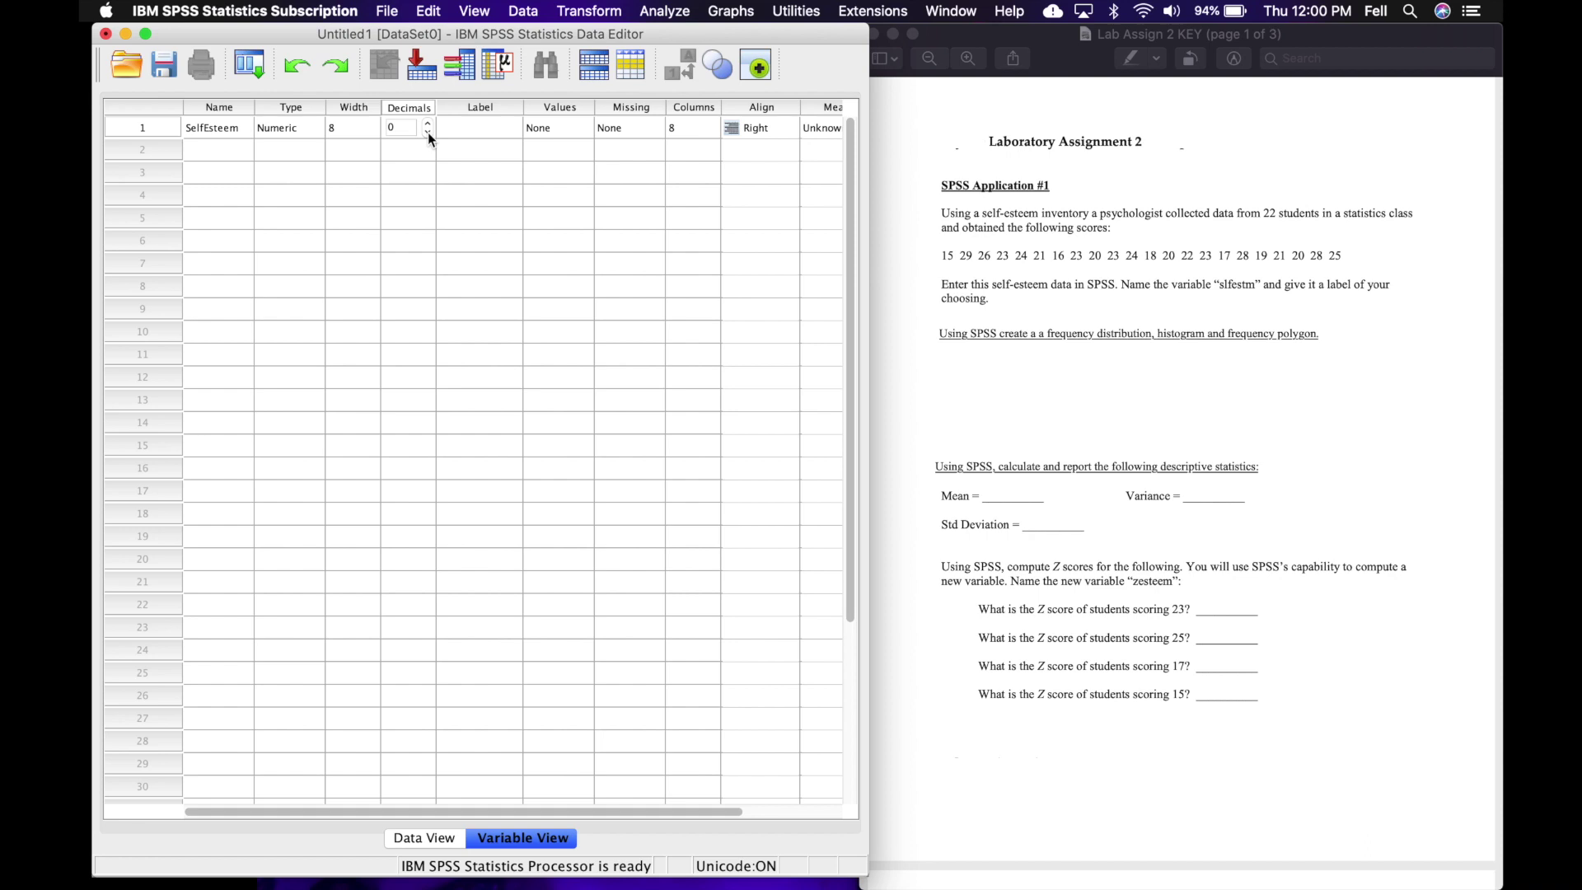
{"action": "left_click", "coordinate": [462, 129]}
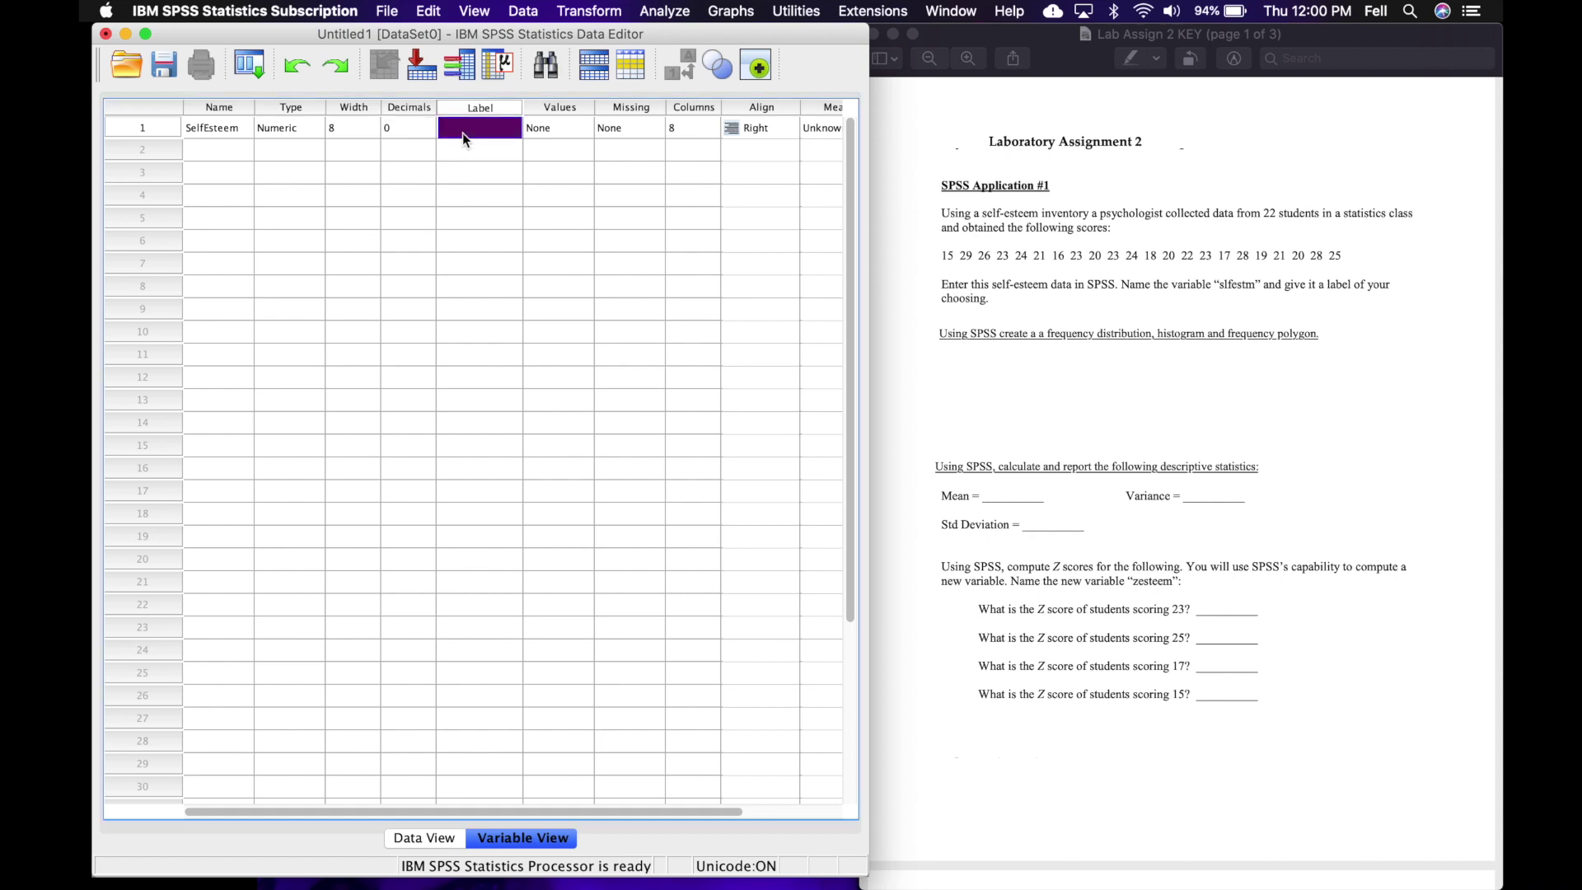
{"action": "type", "text": "SE"}
{"action": "left_click", "coordinate": [452, 459]}
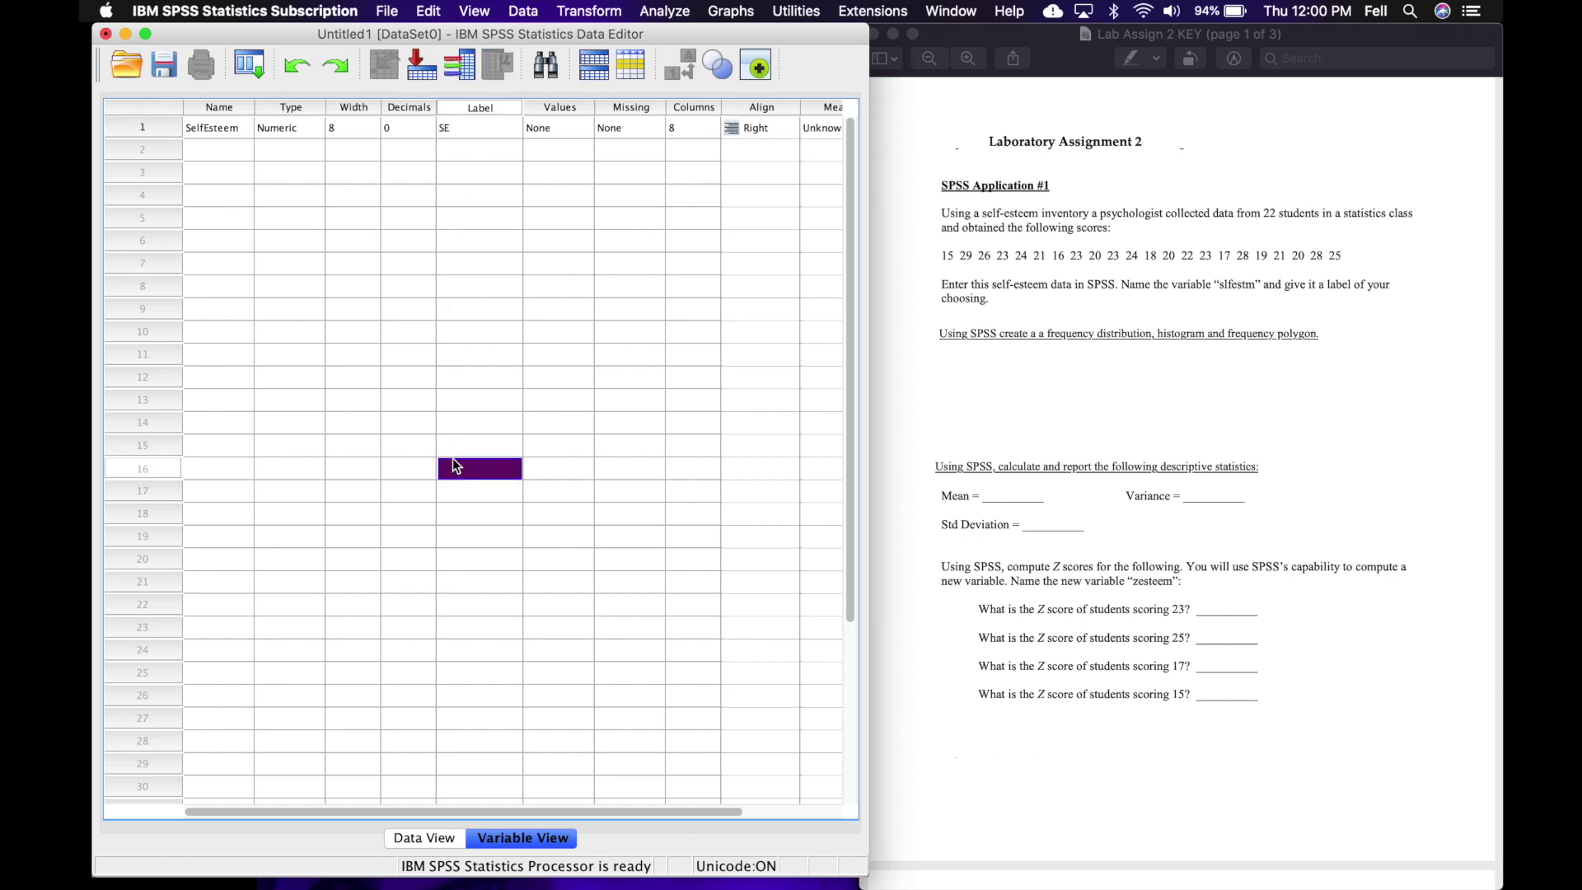
{"action": "left_click", "coordinate": [428, 838]}
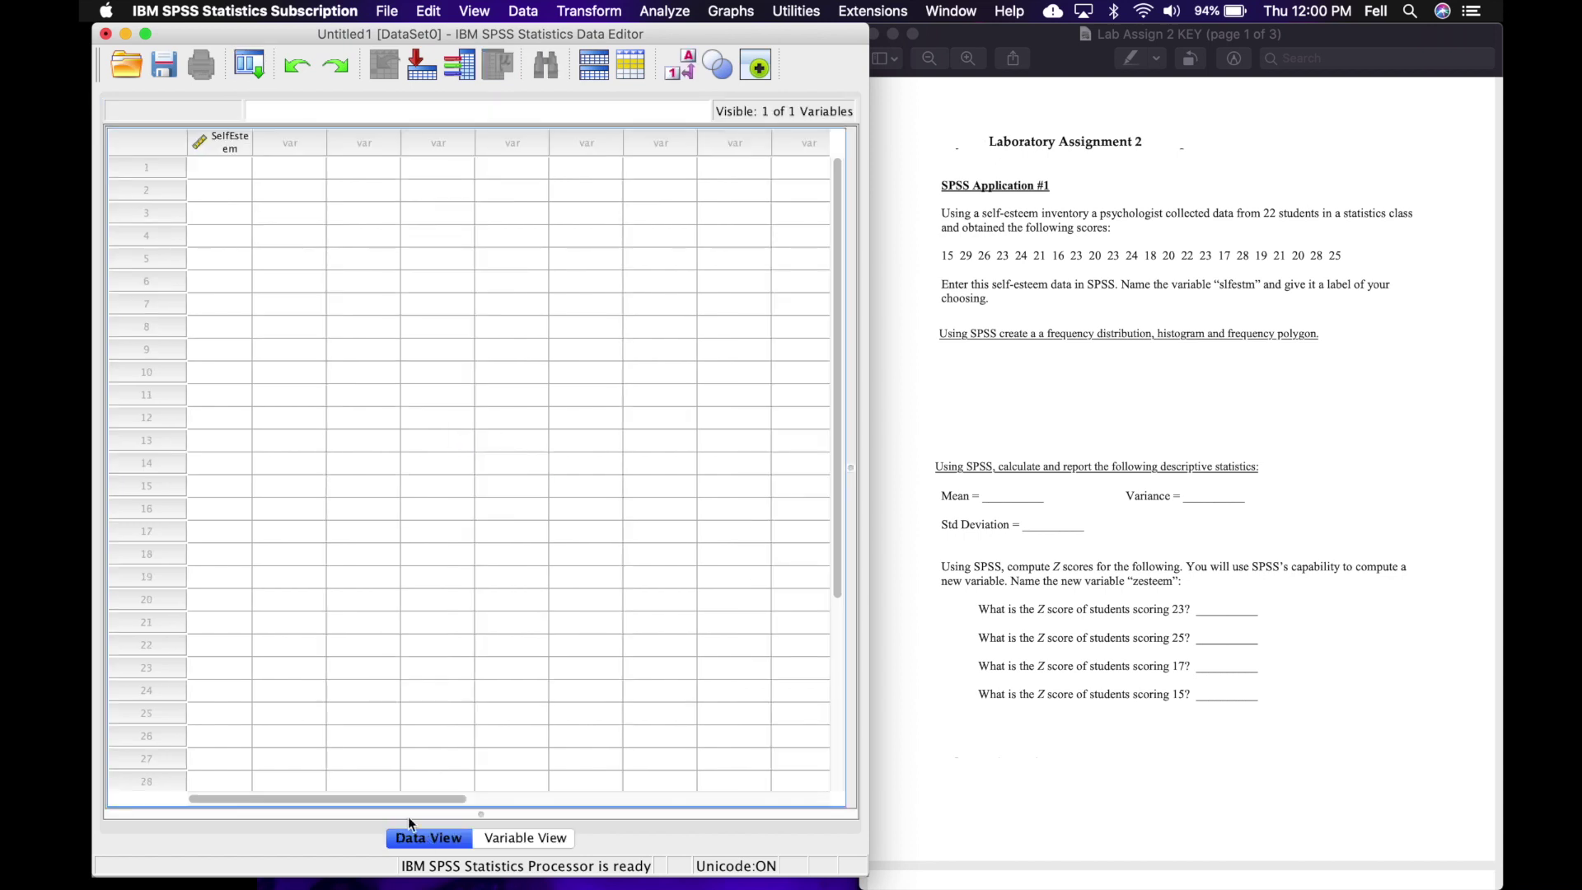
- Widen the SelfEsteem column and enter the first scores: 15, 19, 26, 23, 24, 21, 16
{"action": "left_click", "coordinate": [221, 189]}
{"action": "left_click", "coordinate": [219, 168]}
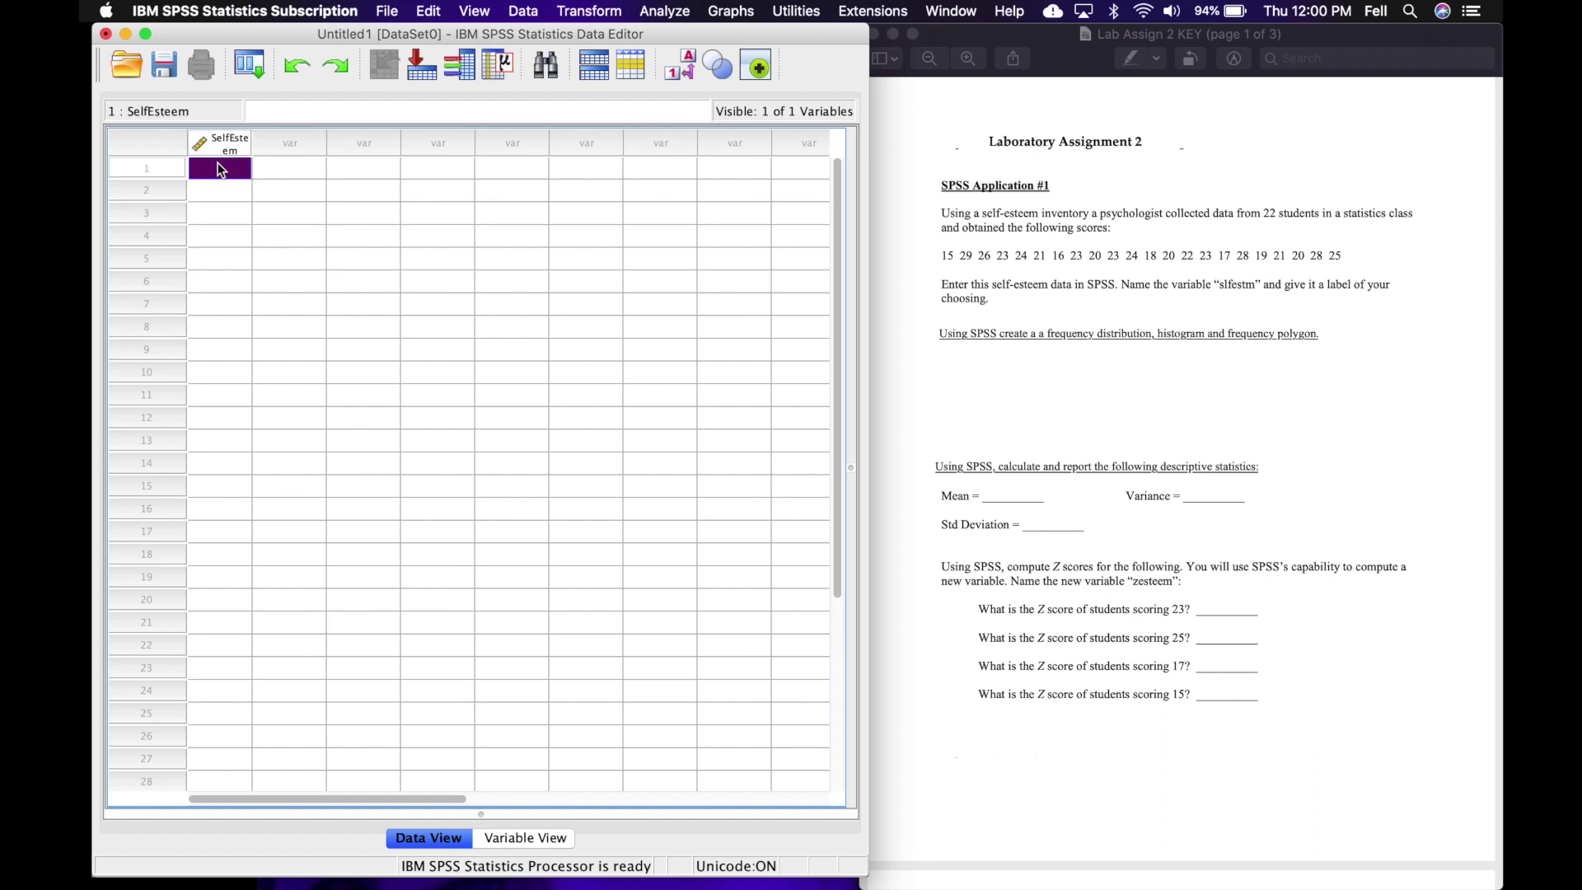
{"action": "left_click_drag", "start_coordinate": [251, 137], "coordinate": [286, 140]}
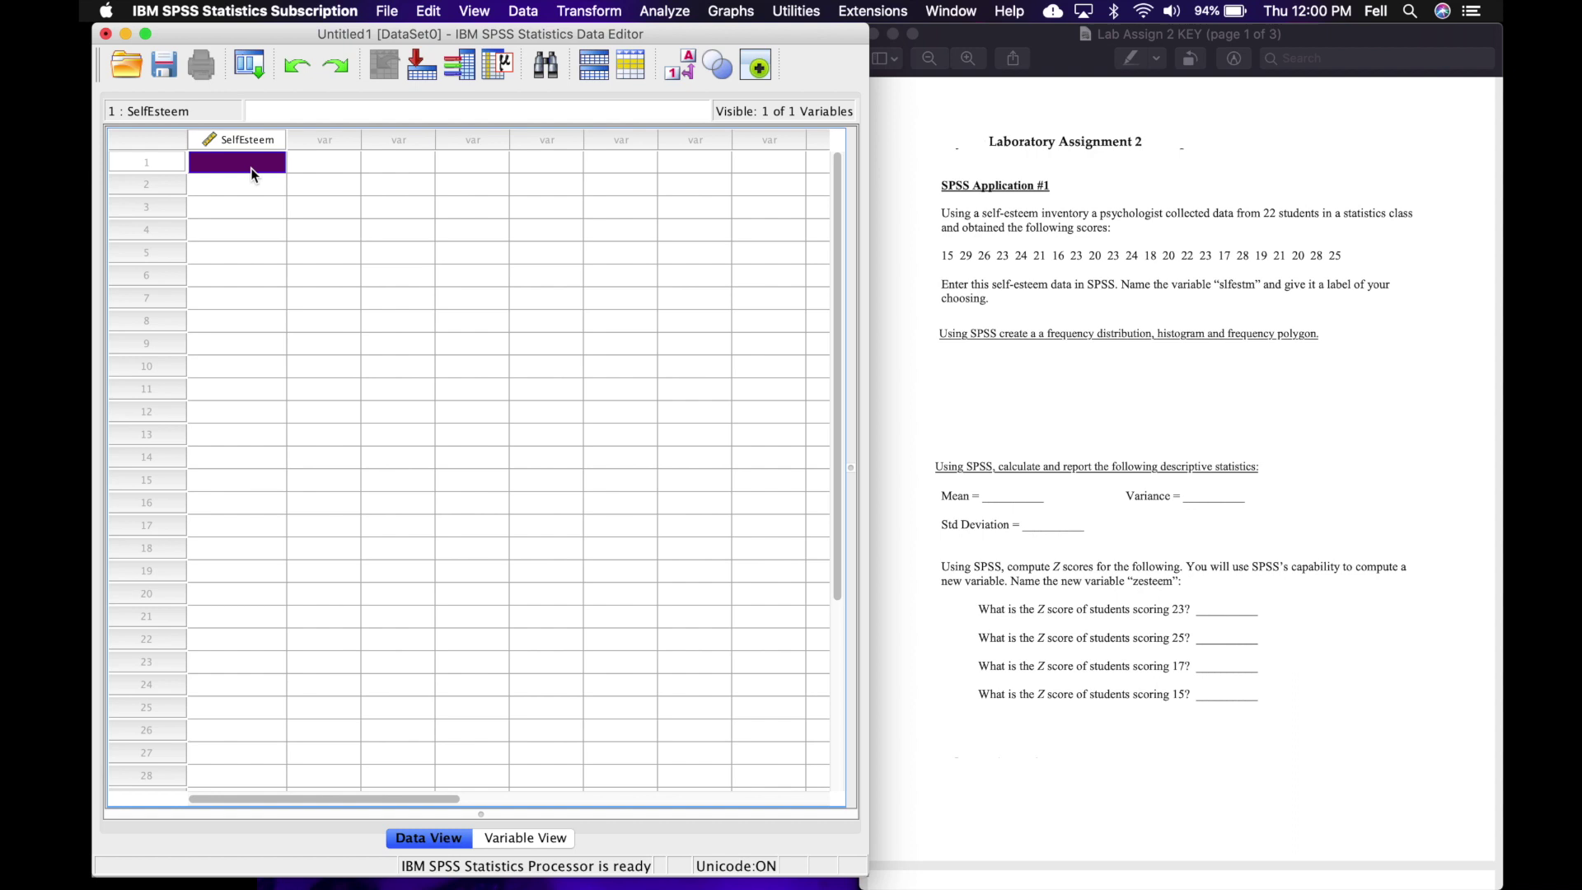
{"action": "type", "text": "15"}
{"action": "key", "text": "Return"}
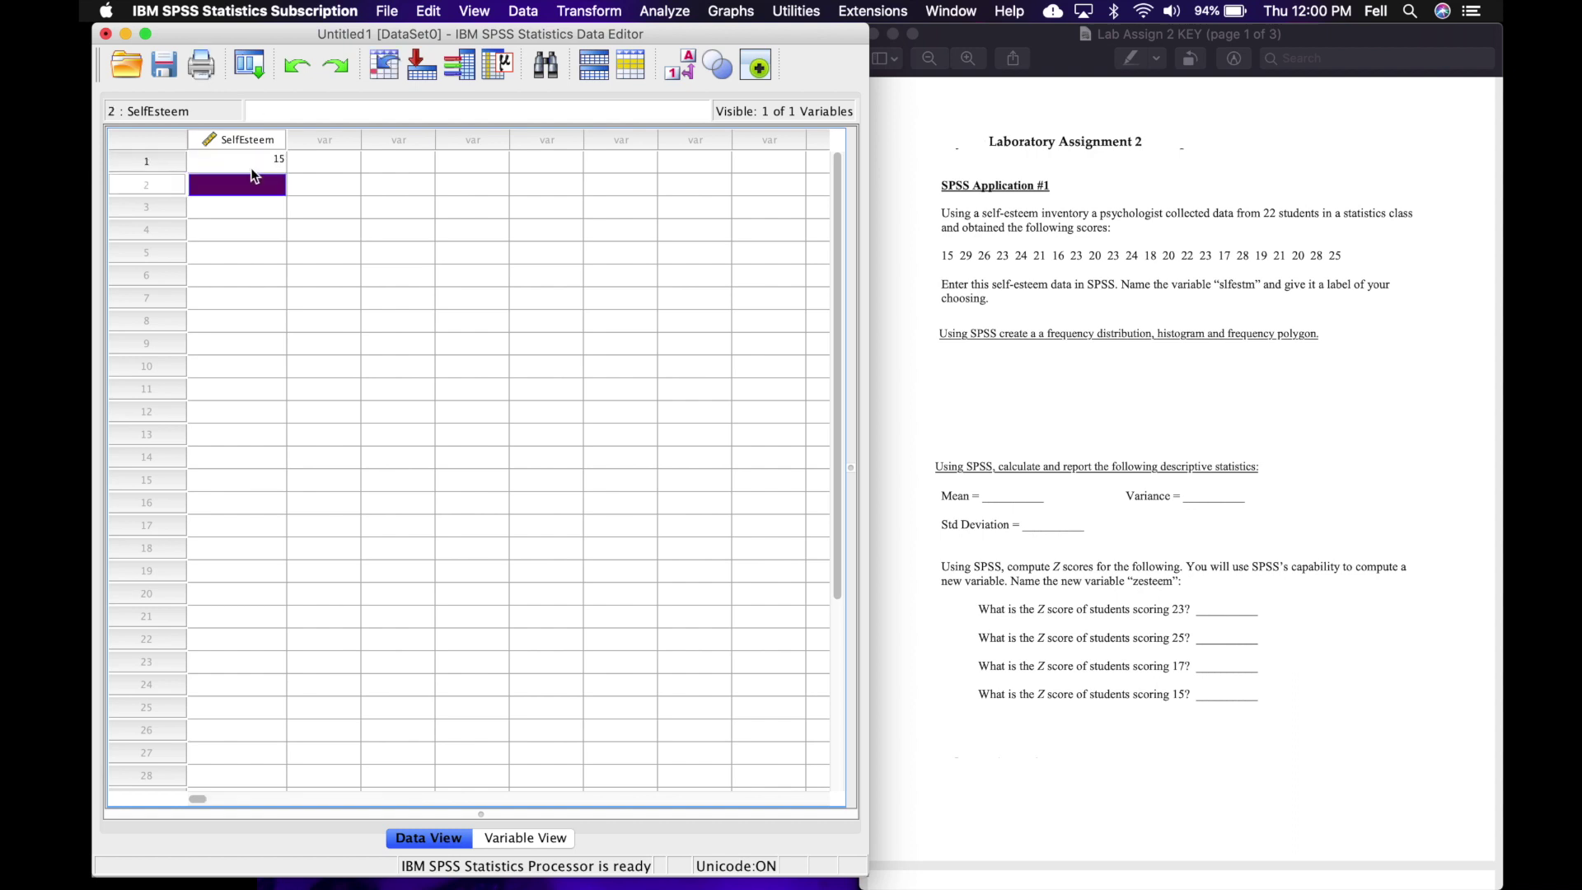
{"action": "type", "text": "19"}
{"action": "key", "text": "Return"}
{"action": "type", "text": "26"}
{"action": "key", "text": "Return"}
{"action": "type", "text": "23"}
{"action": "key", "text": "Return"}
{"action": "type", "text": "24"}
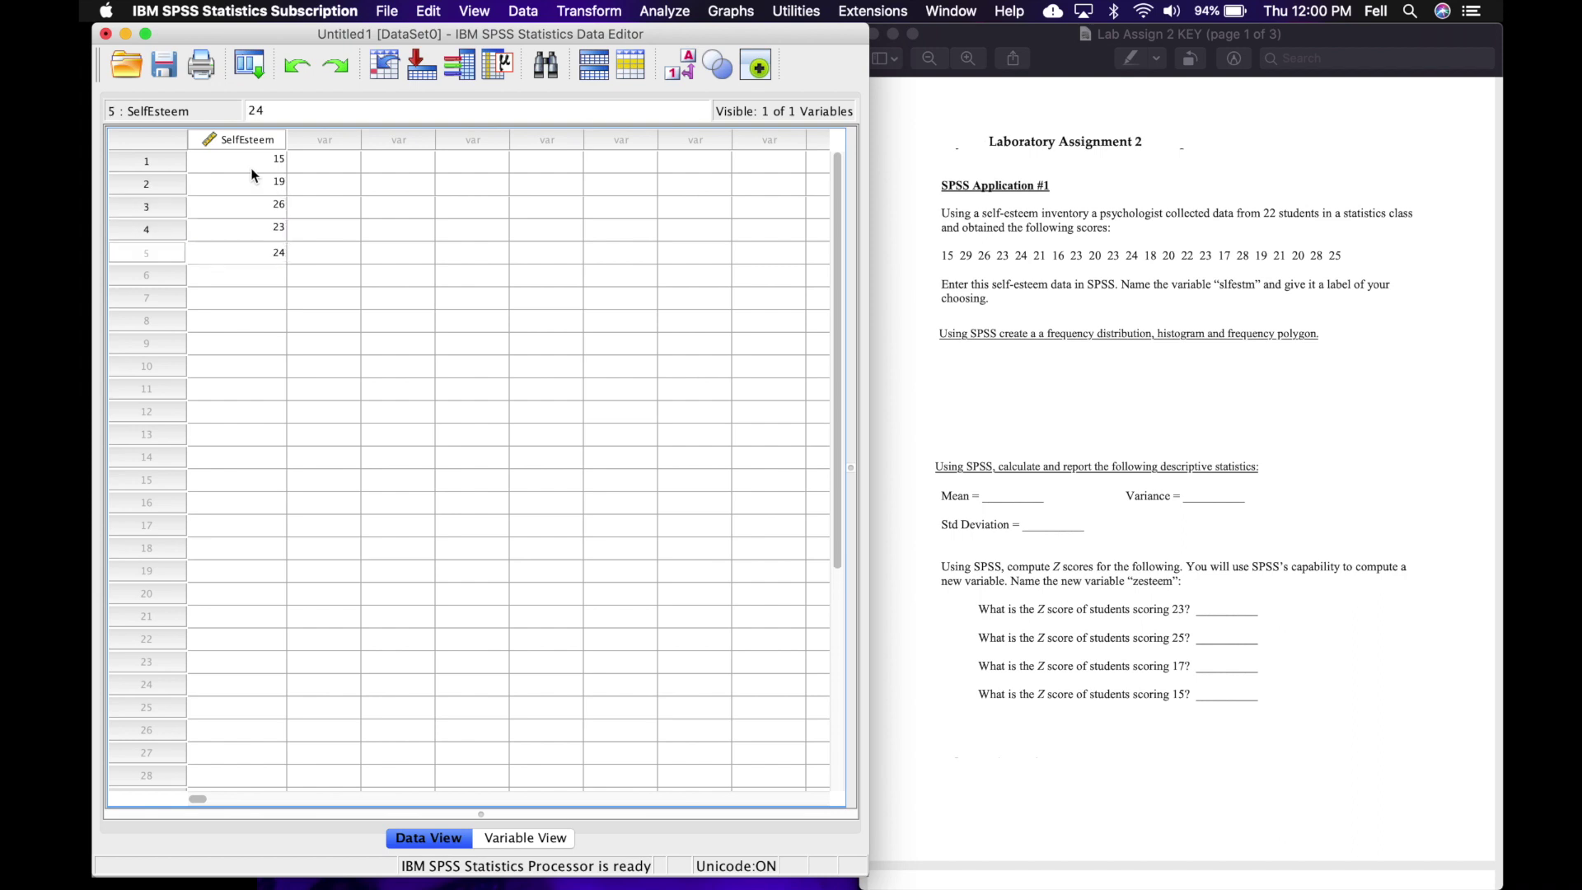
{"action": "key", "text": "Return"}
{"action": "type", "text": "21 16"}
{"action": "key", "text": "Return"}
- Enter the remaining scores: 23, 20, 23, 24, 18, 20, 22, 23, 17, 28, 19, 21, 20, 28, 25
{"action": "type", "text": "23"}
{"action": "key", "text": "Return"}
{"action": "type", "text": "20 23"}
{"action": "key", "text": "Return"}
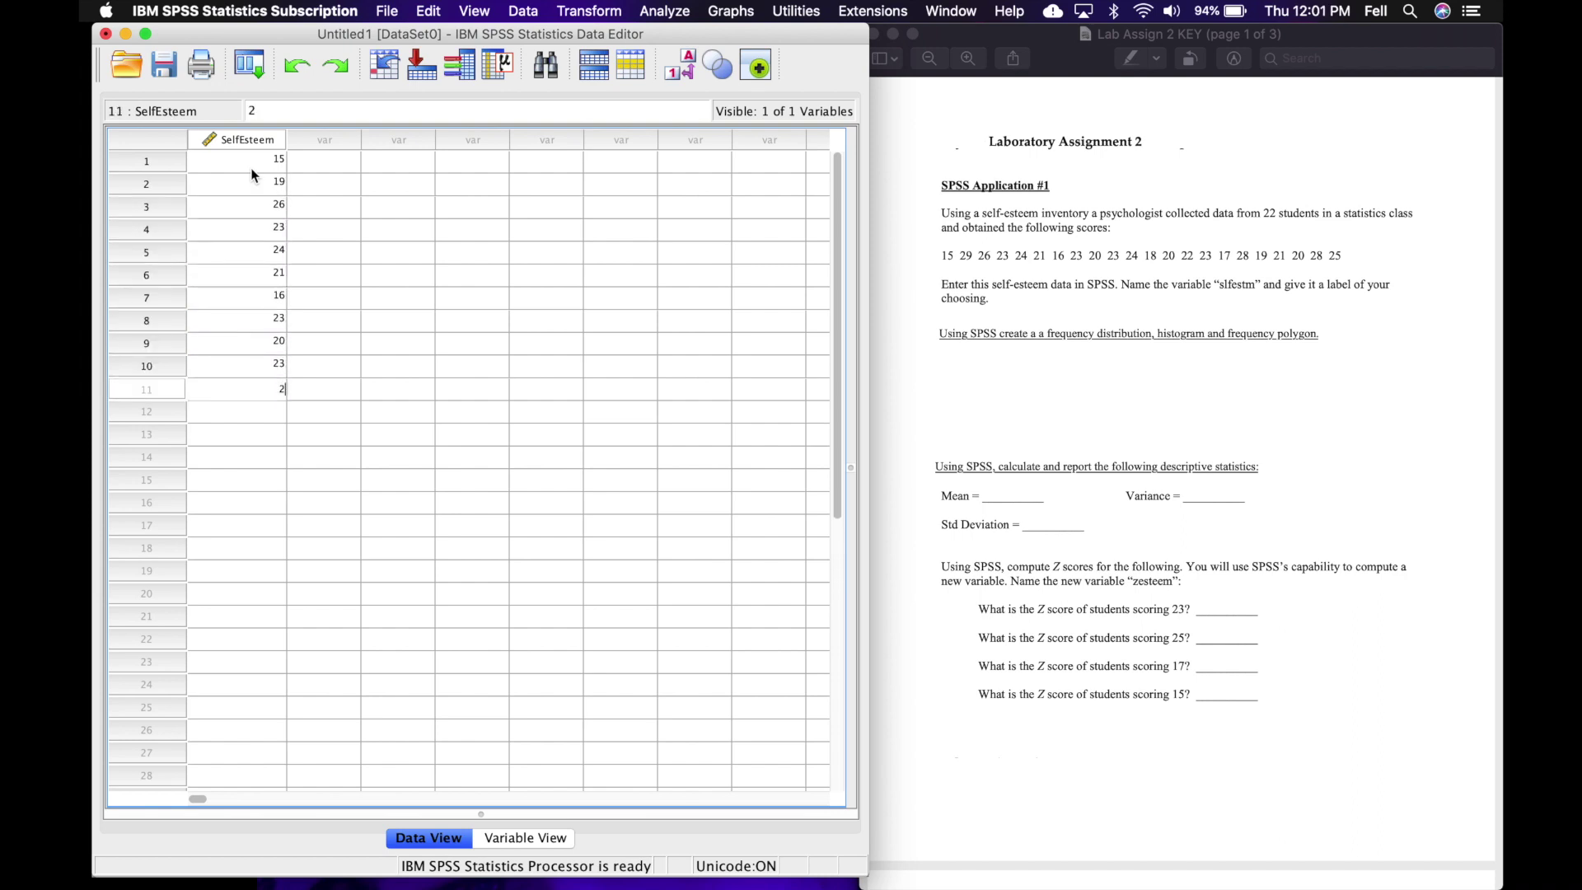
{"action": "type", "text": "24"}
{"action": "key", "text": "Return"}
{"action": "type", "text": "18"}
{"action": "key", "text": "Return"}
{"action": "type", "text": "20 22 23 "}
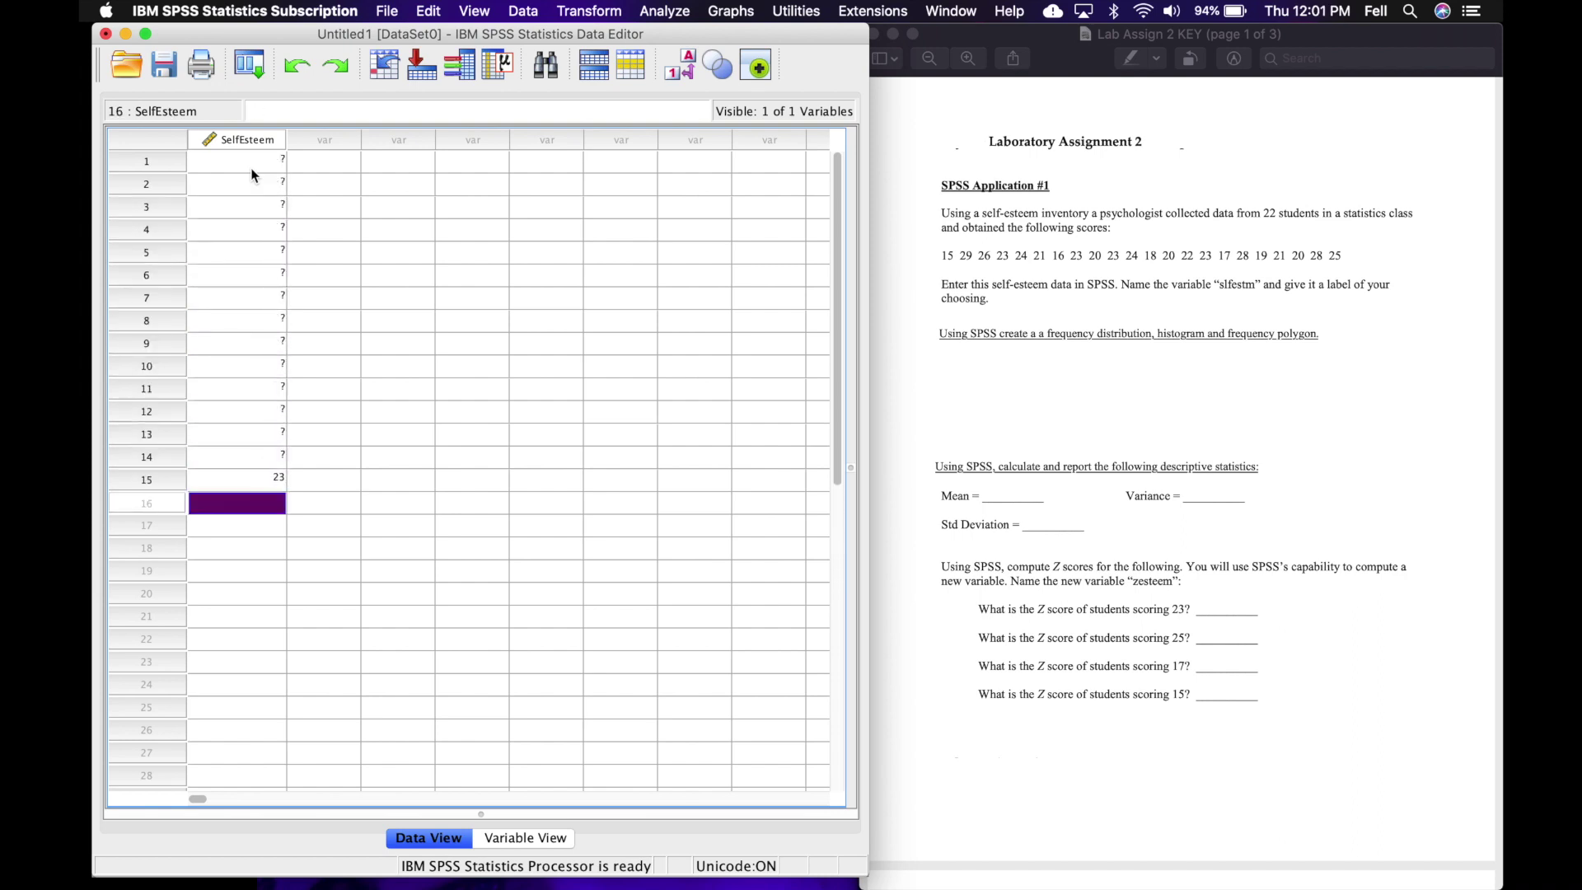
{"action": "type", "text": "17 28 19 21"}
{"action": "key", "text": "Return"}
{"action": "type", "text": "20"}
{"action": "key", "text": "Return"}
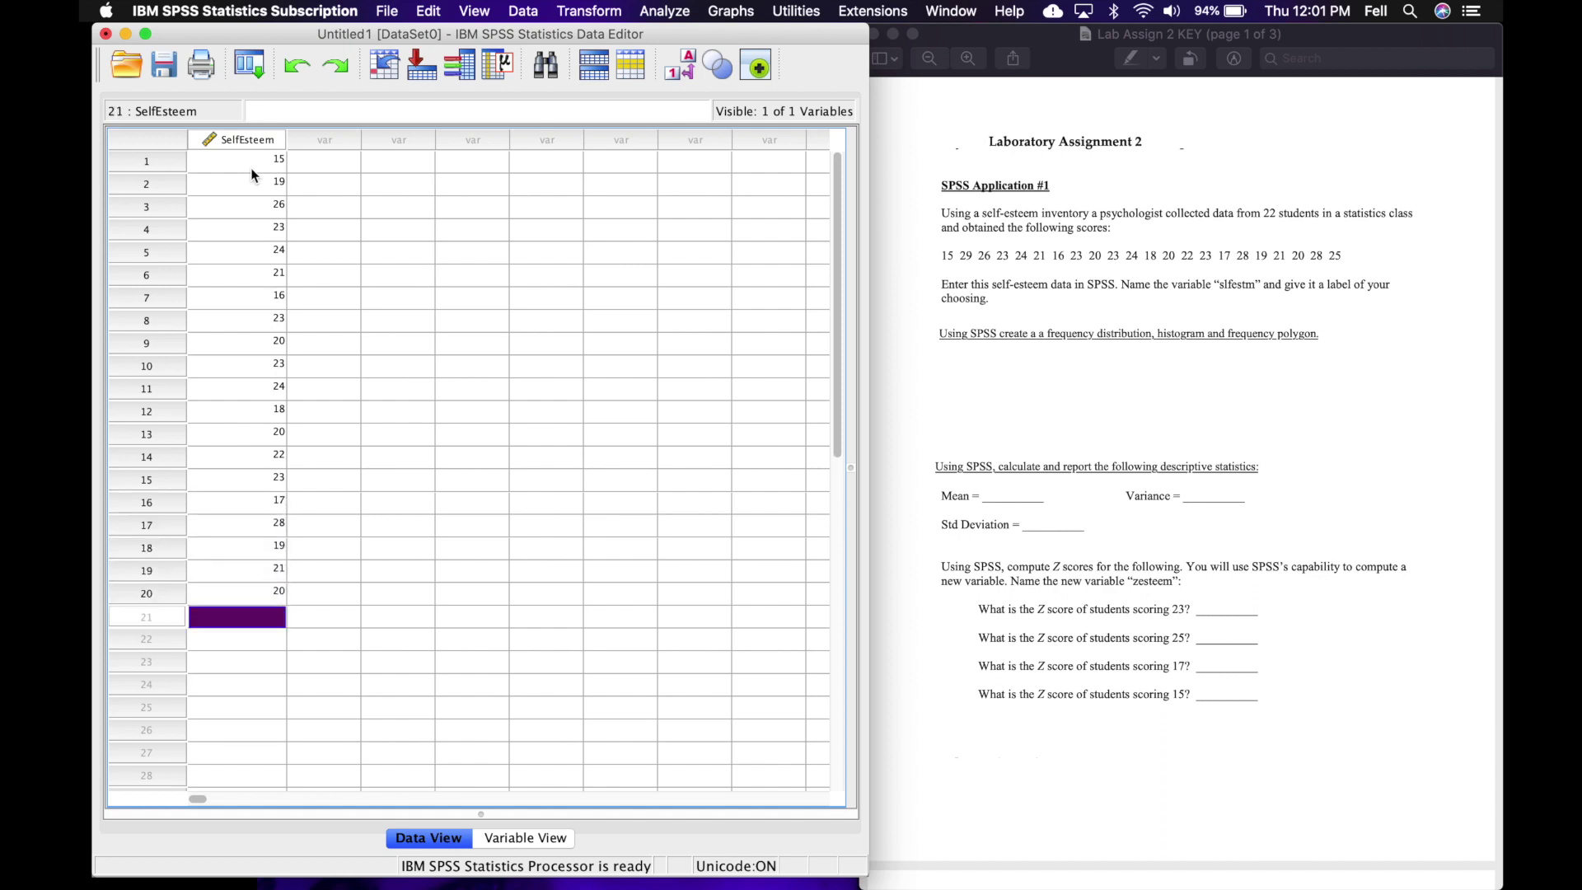
{"action": "type", "text": "28"}
{"action": "key", "text": "Return"}
{"action": "type", "text": "25"}
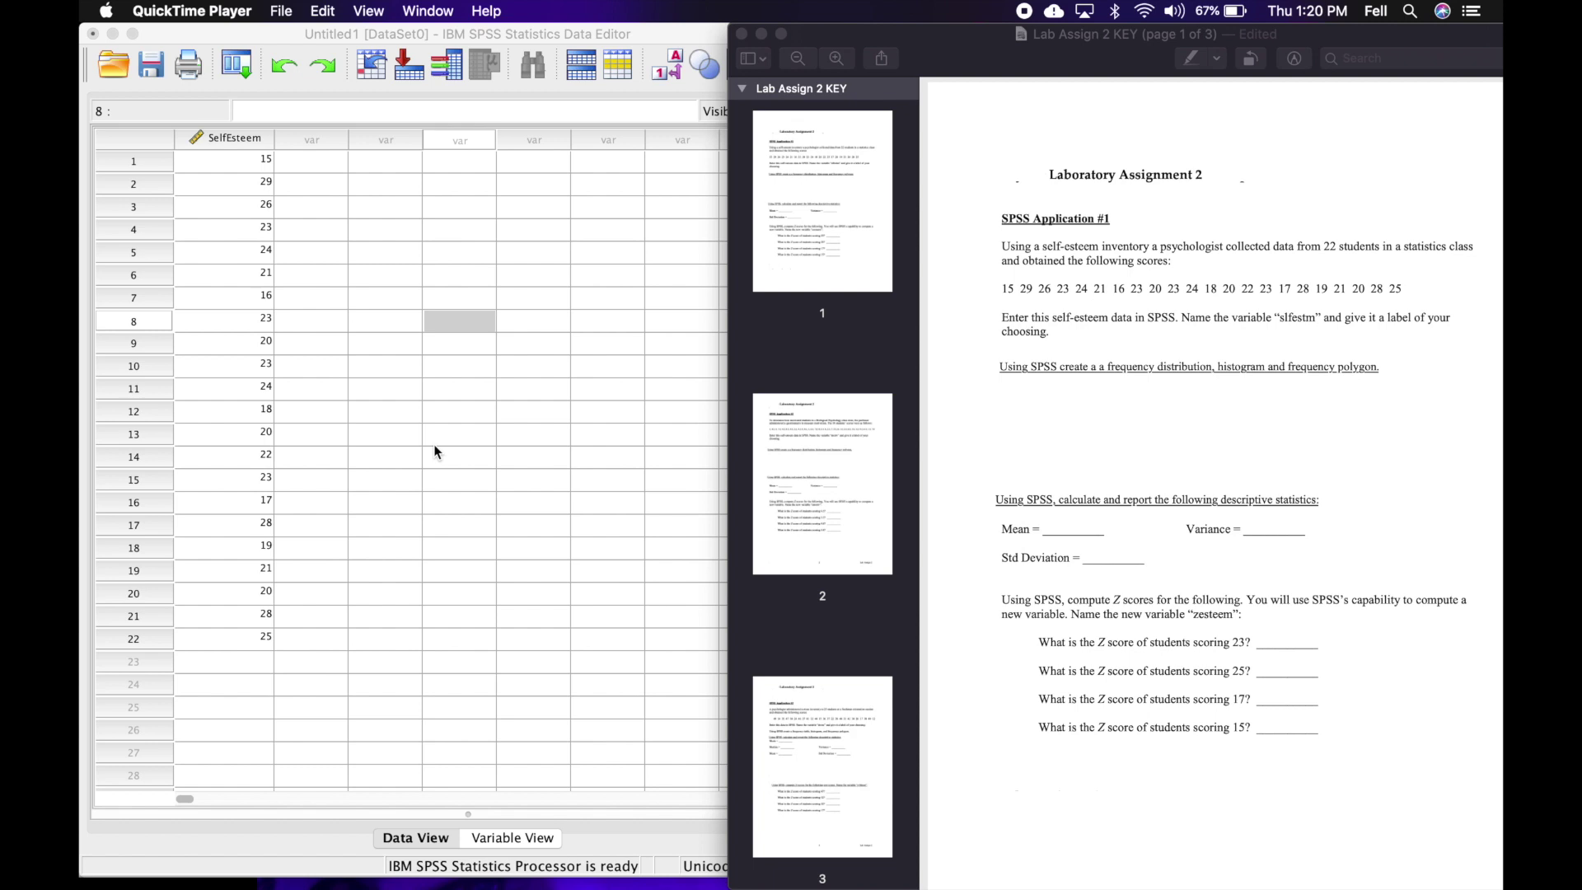
- Open the Frequencies analysis and add SelfEsteem to the variables list
{"action": "left_click", "coordinate": [403, 252]}
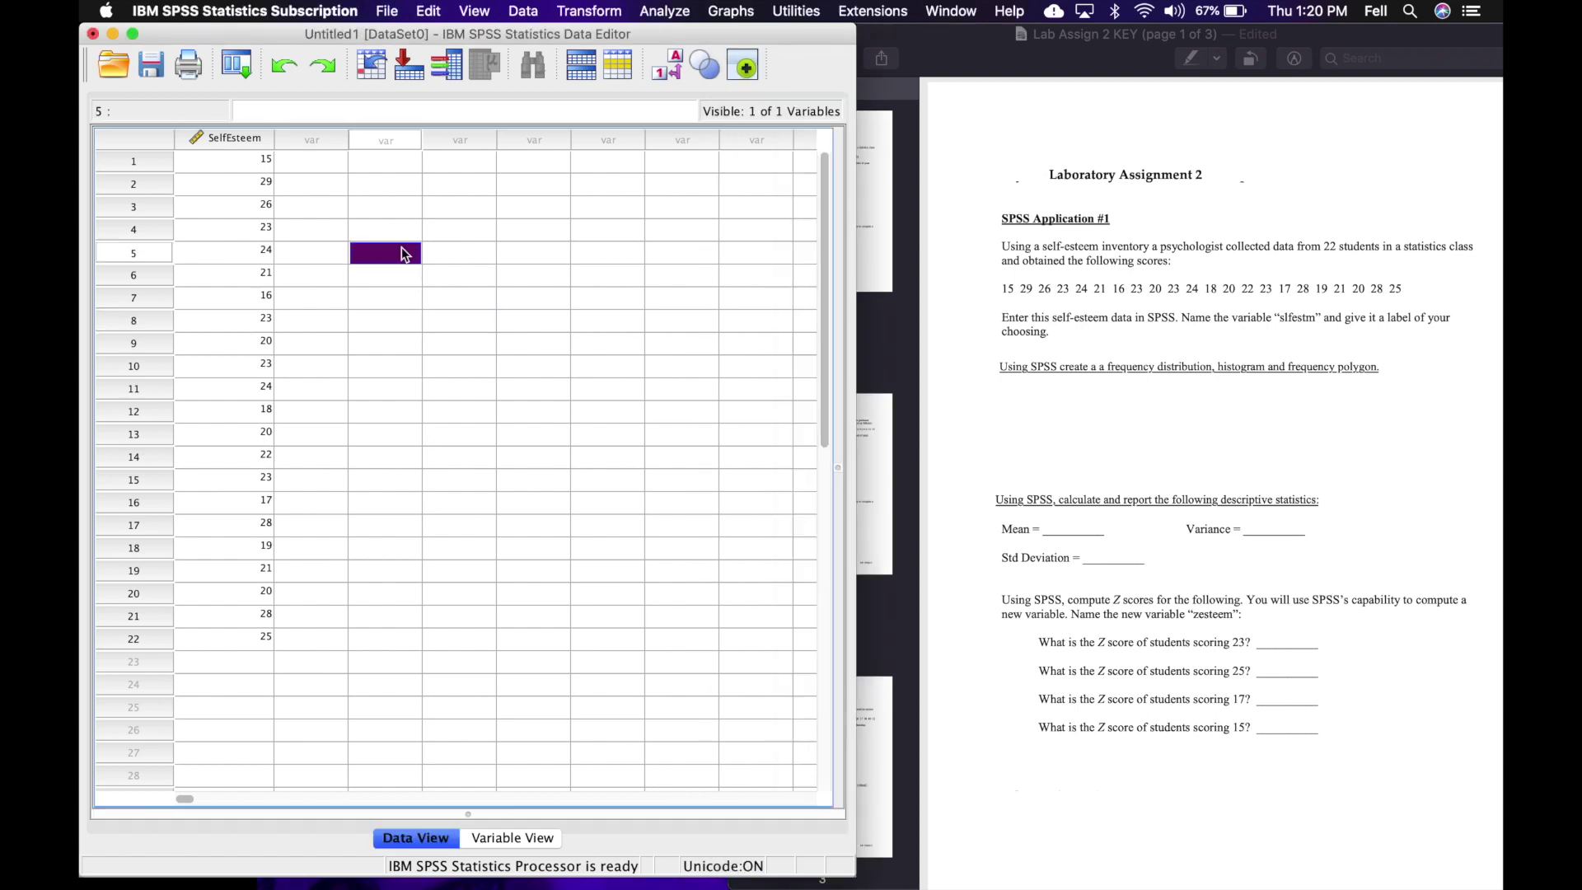
{"action": "left_click", "coordinate": [664, 11]}
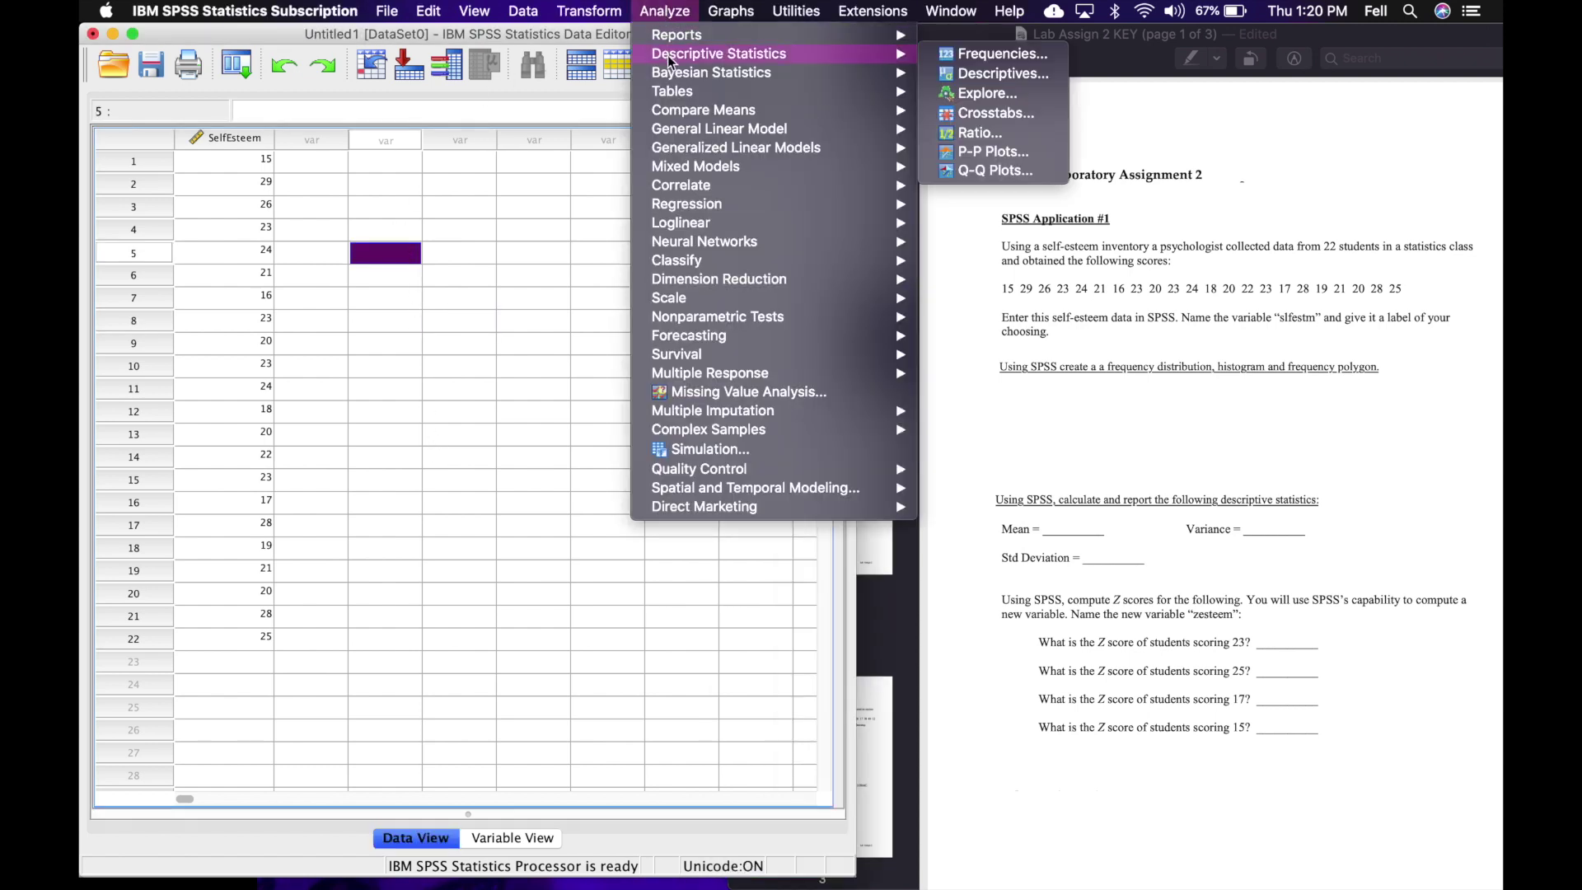
{"action": "mouse_move", "coordinate": [882, 54]}
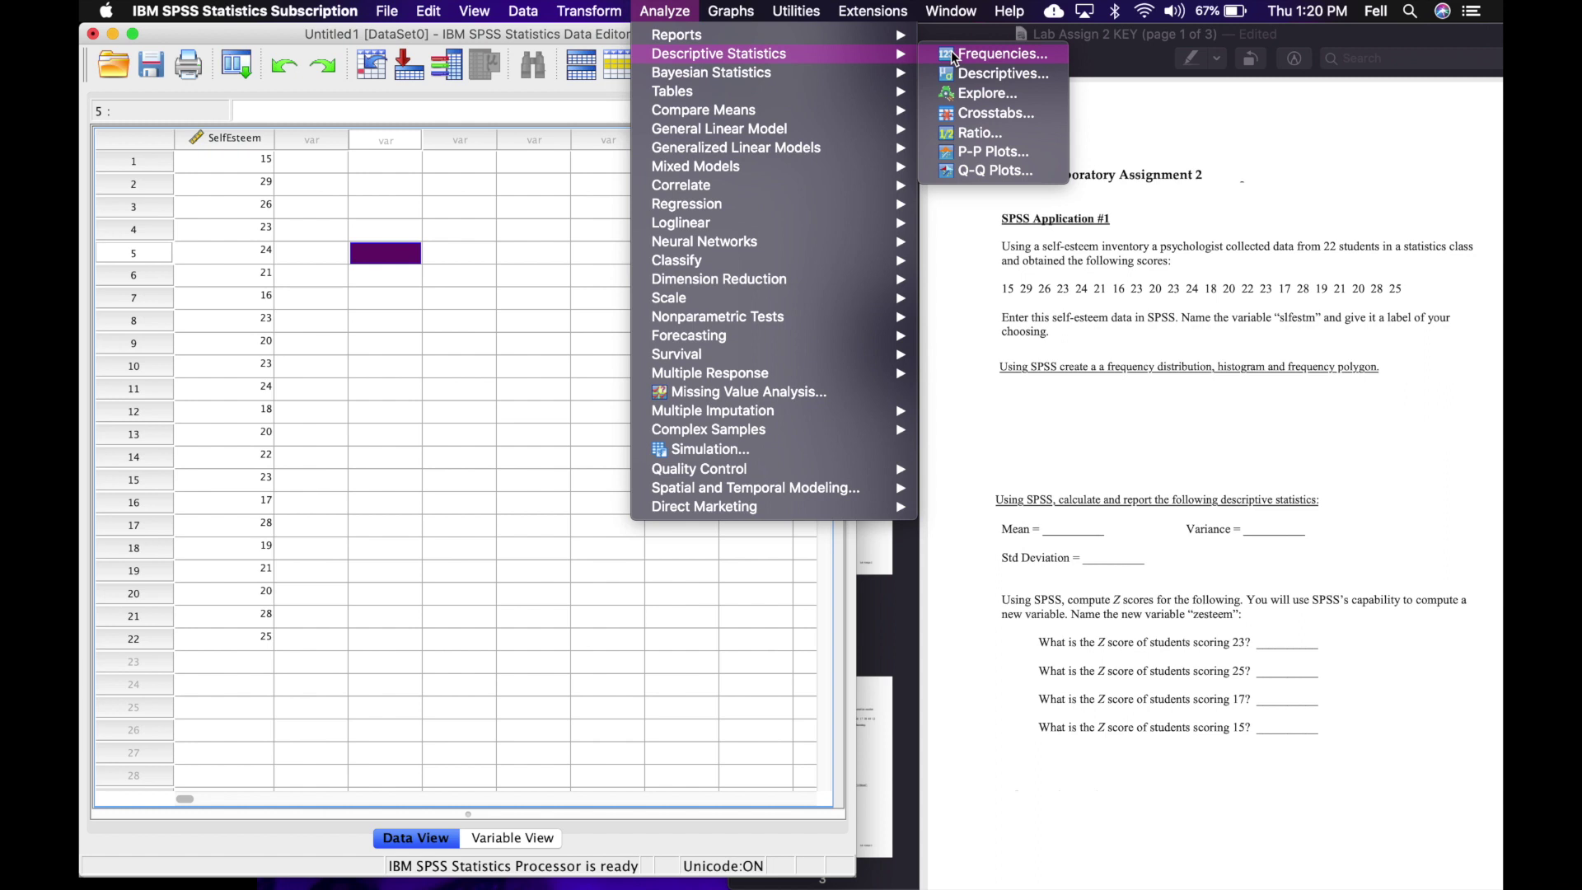
{"action": "left_click", "coordinate": [953, 56]}
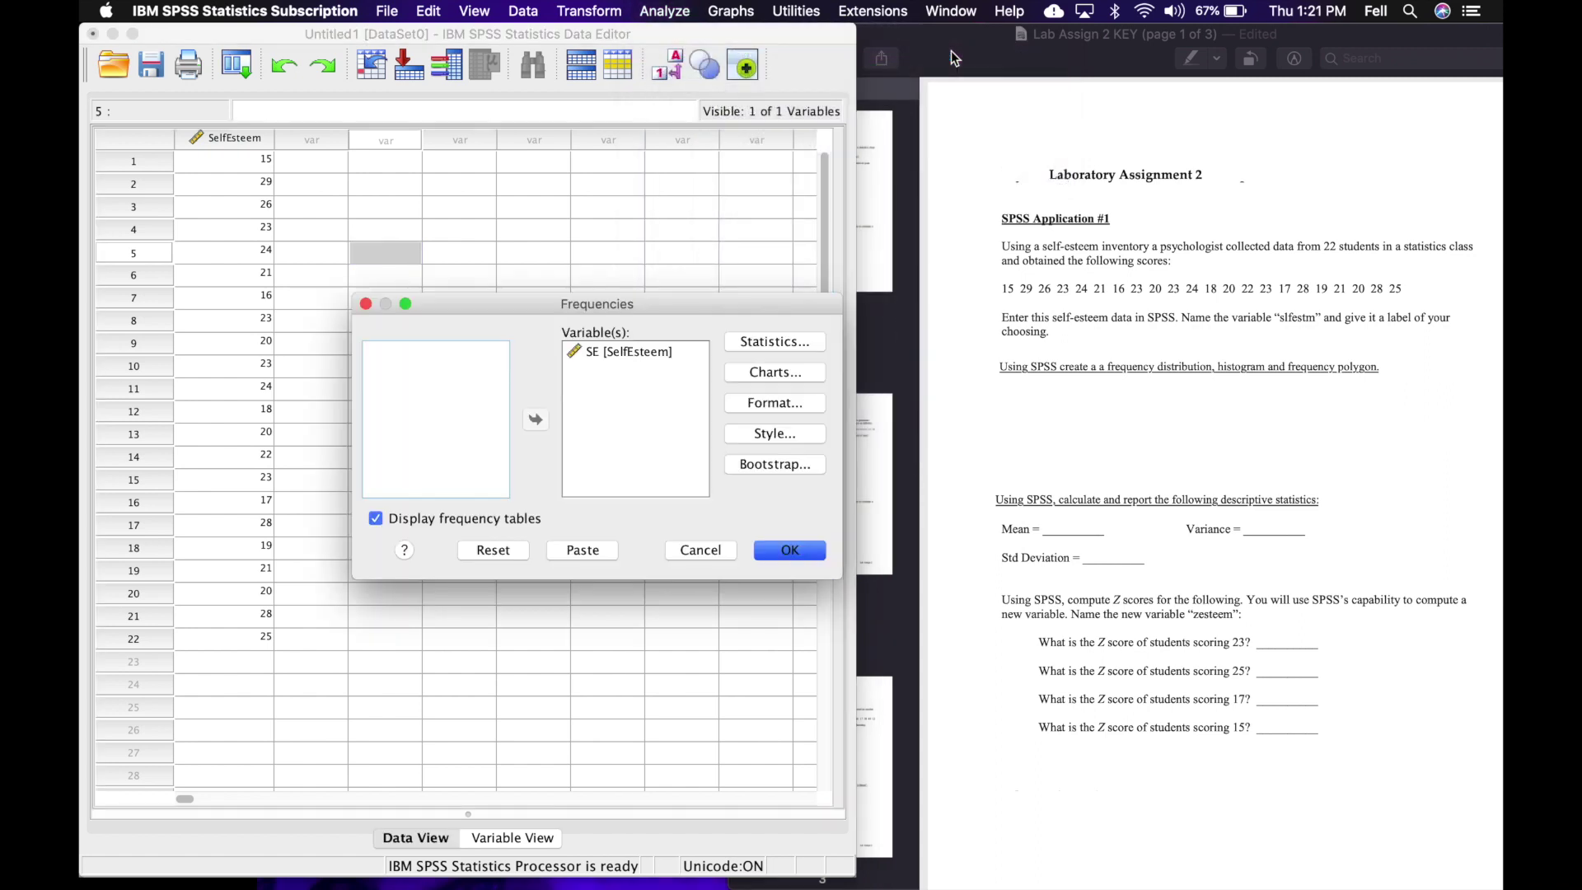
{"action": "left_click", "coordinate": [397, 352]}
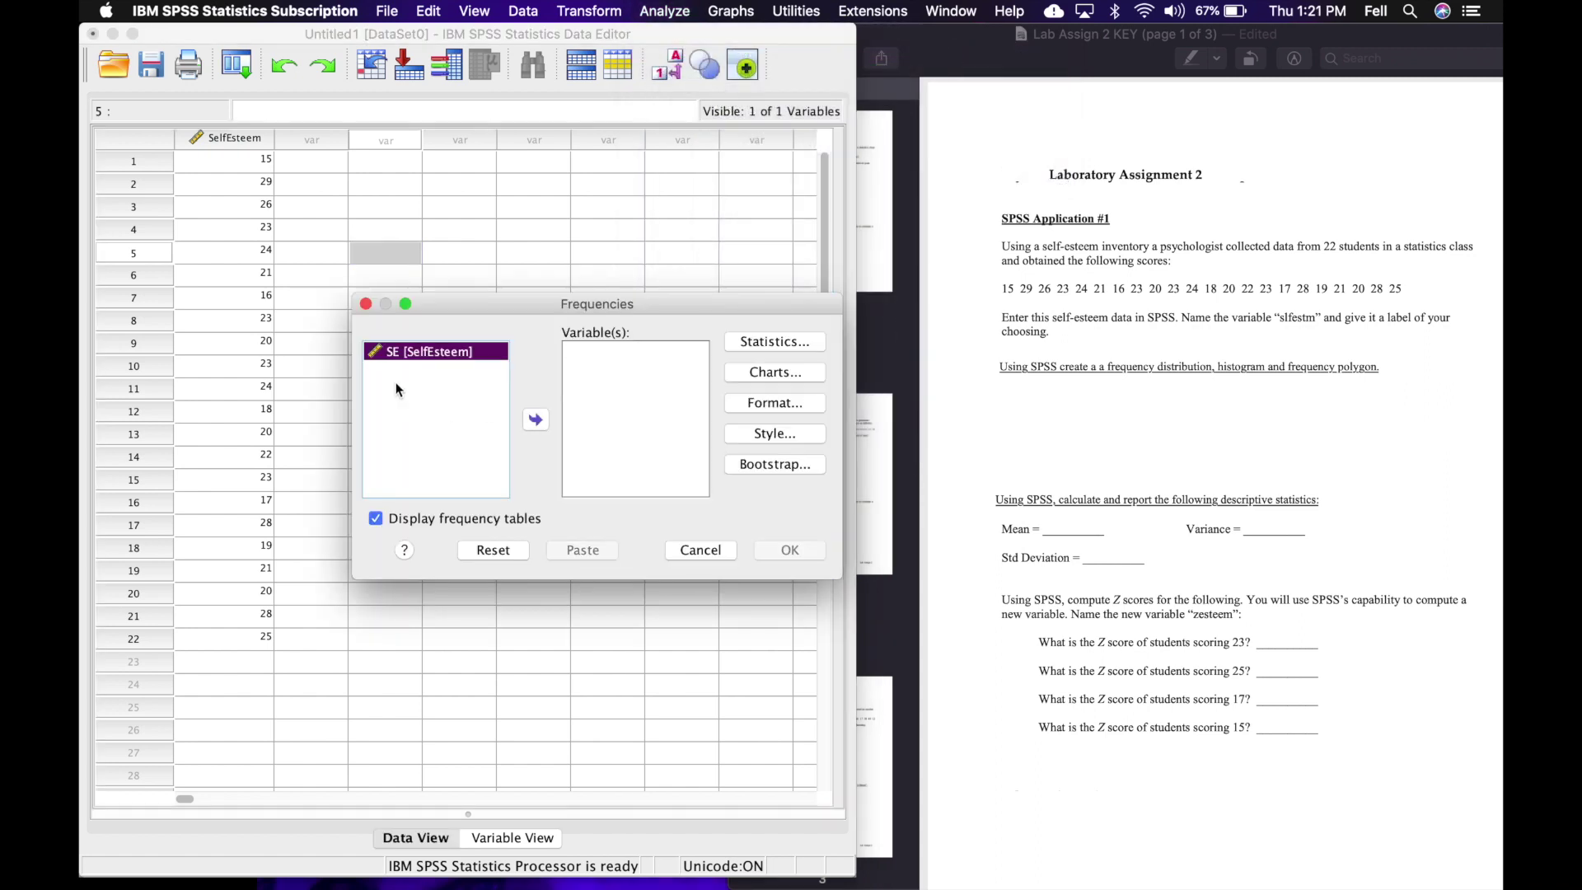
{"action": "left_click", "coordinate": [535, 421]}
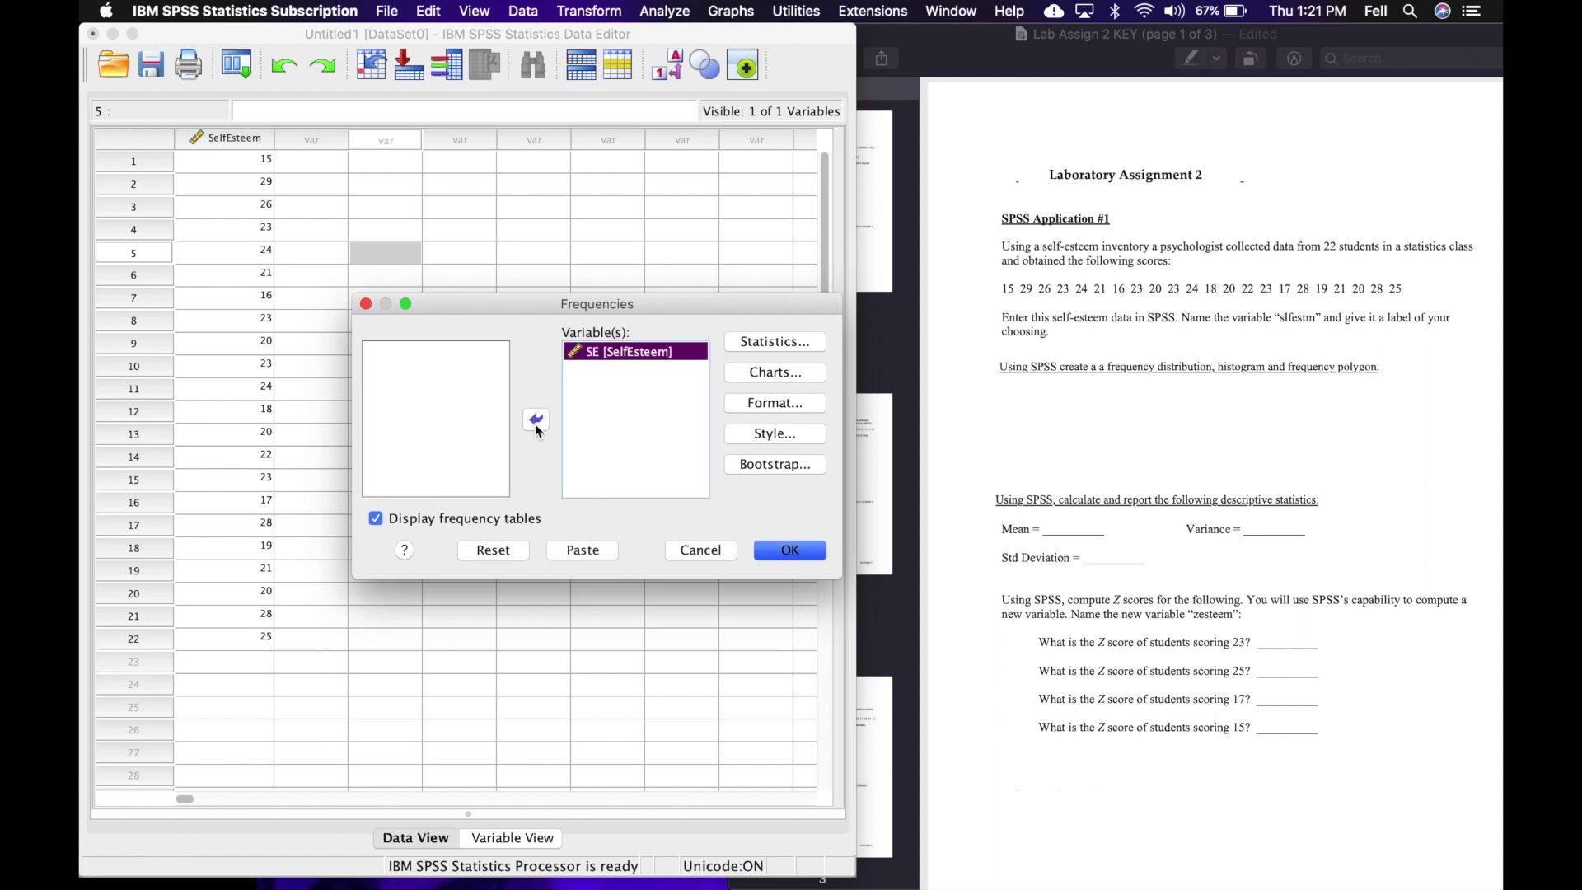
- Request the mean and standard deviation in the Frequencies statistics
{"action": "left_click", "coordinate": [809, 343]}
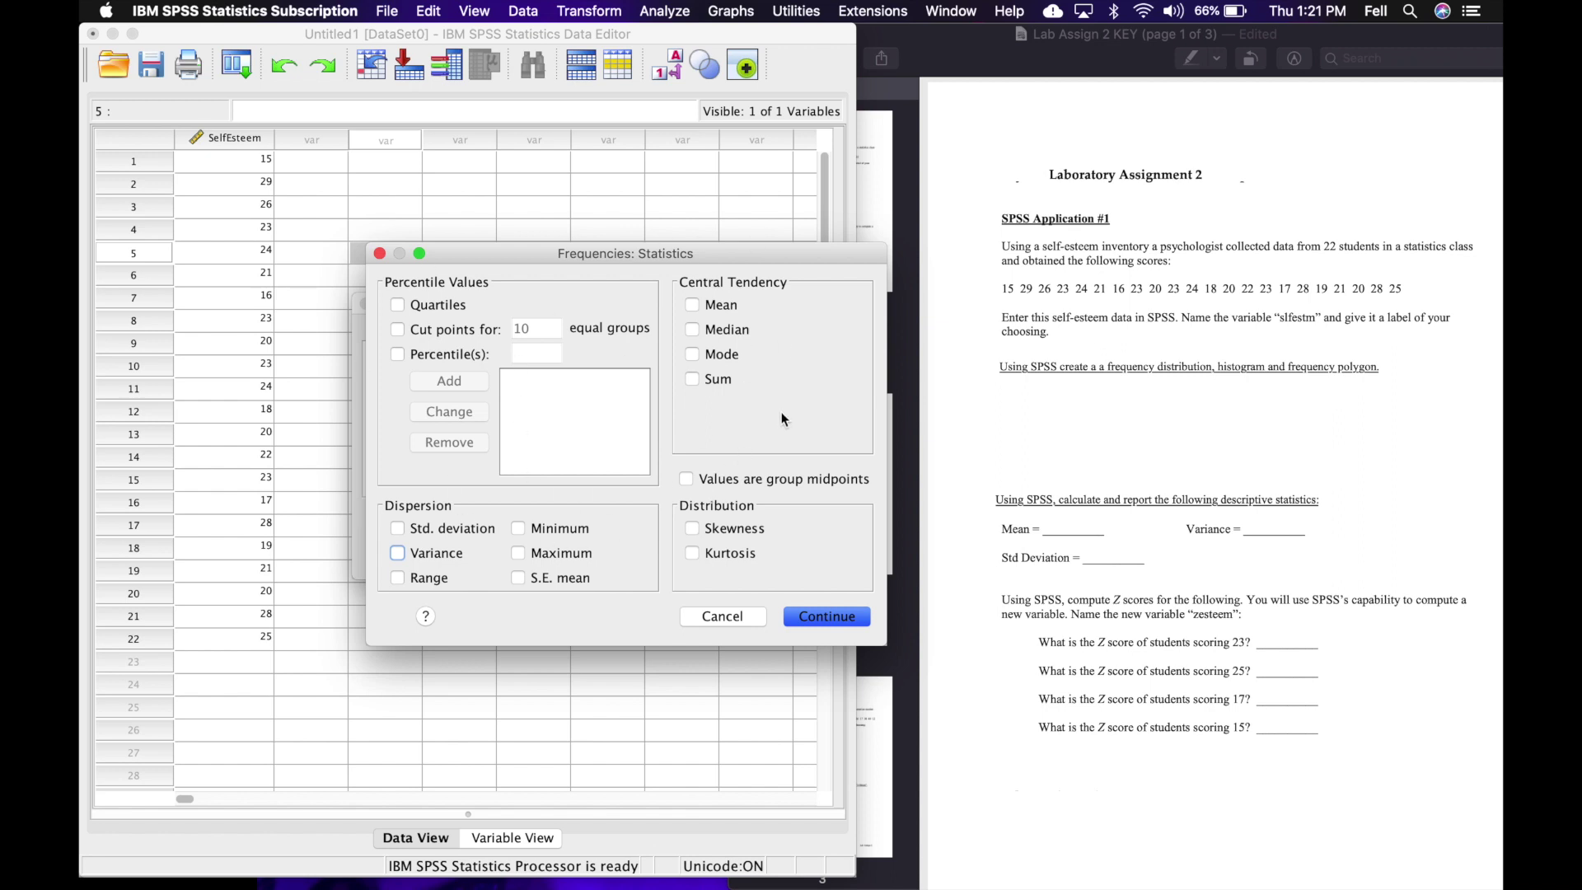
{"action": "left_click", "coordinate": [693, 307]}
{"action": "left_click", "coordinate": [399, 529]}
{"action": "left_click", "coordinate": [809, 616]}
- Request a histogram with a normal curve and run the frequency analysis
{"action": "left_click", "coordinate": [799, 374]}
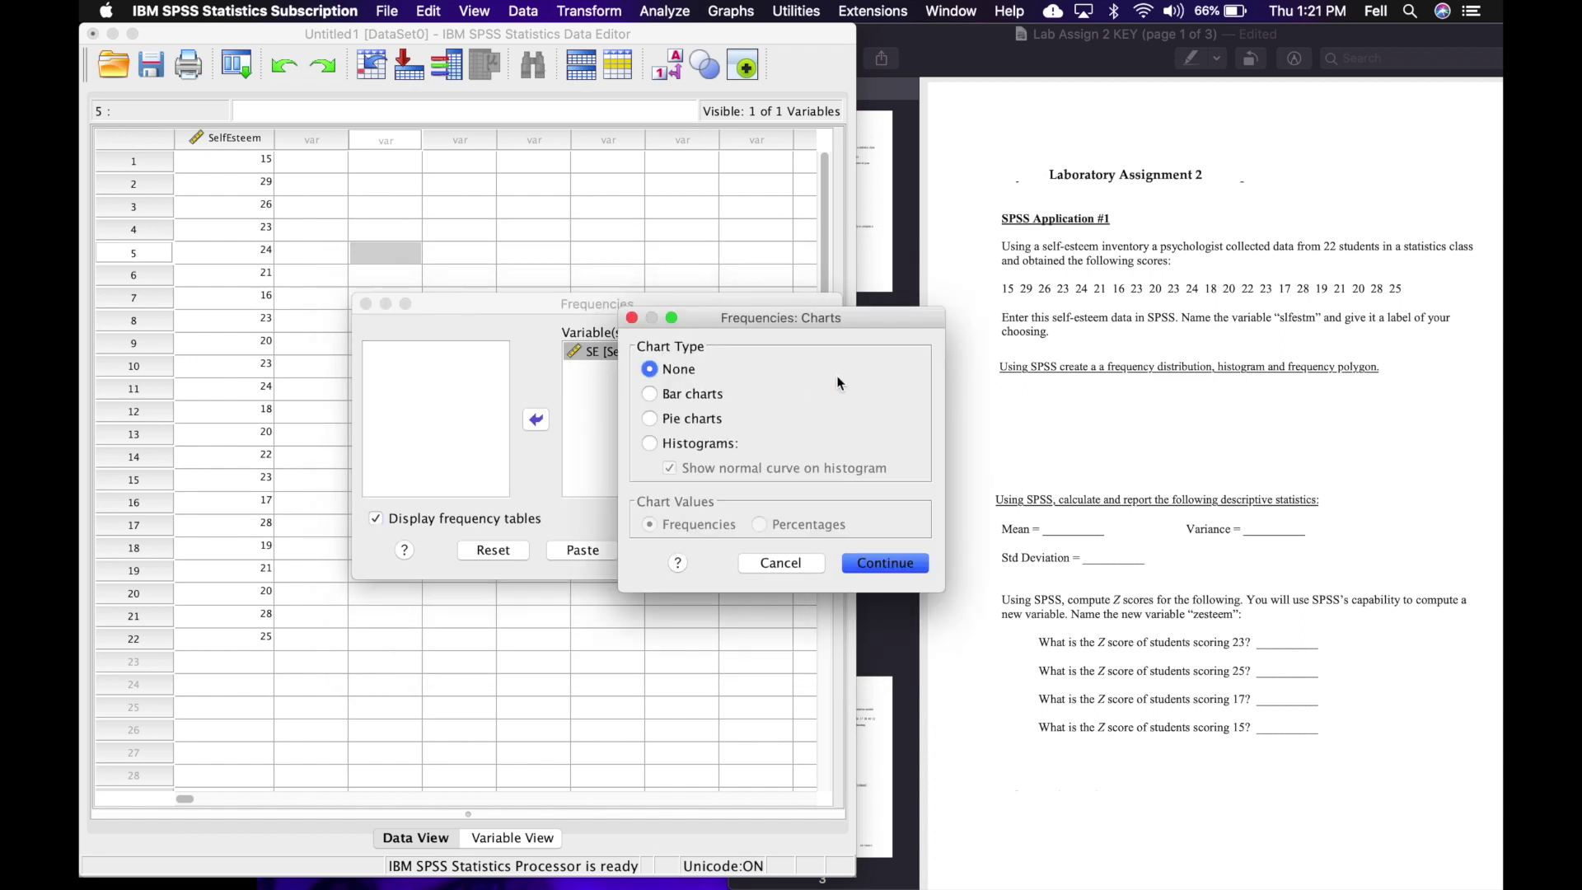
{"action": "left_click", "coordinate": [647, 445]}
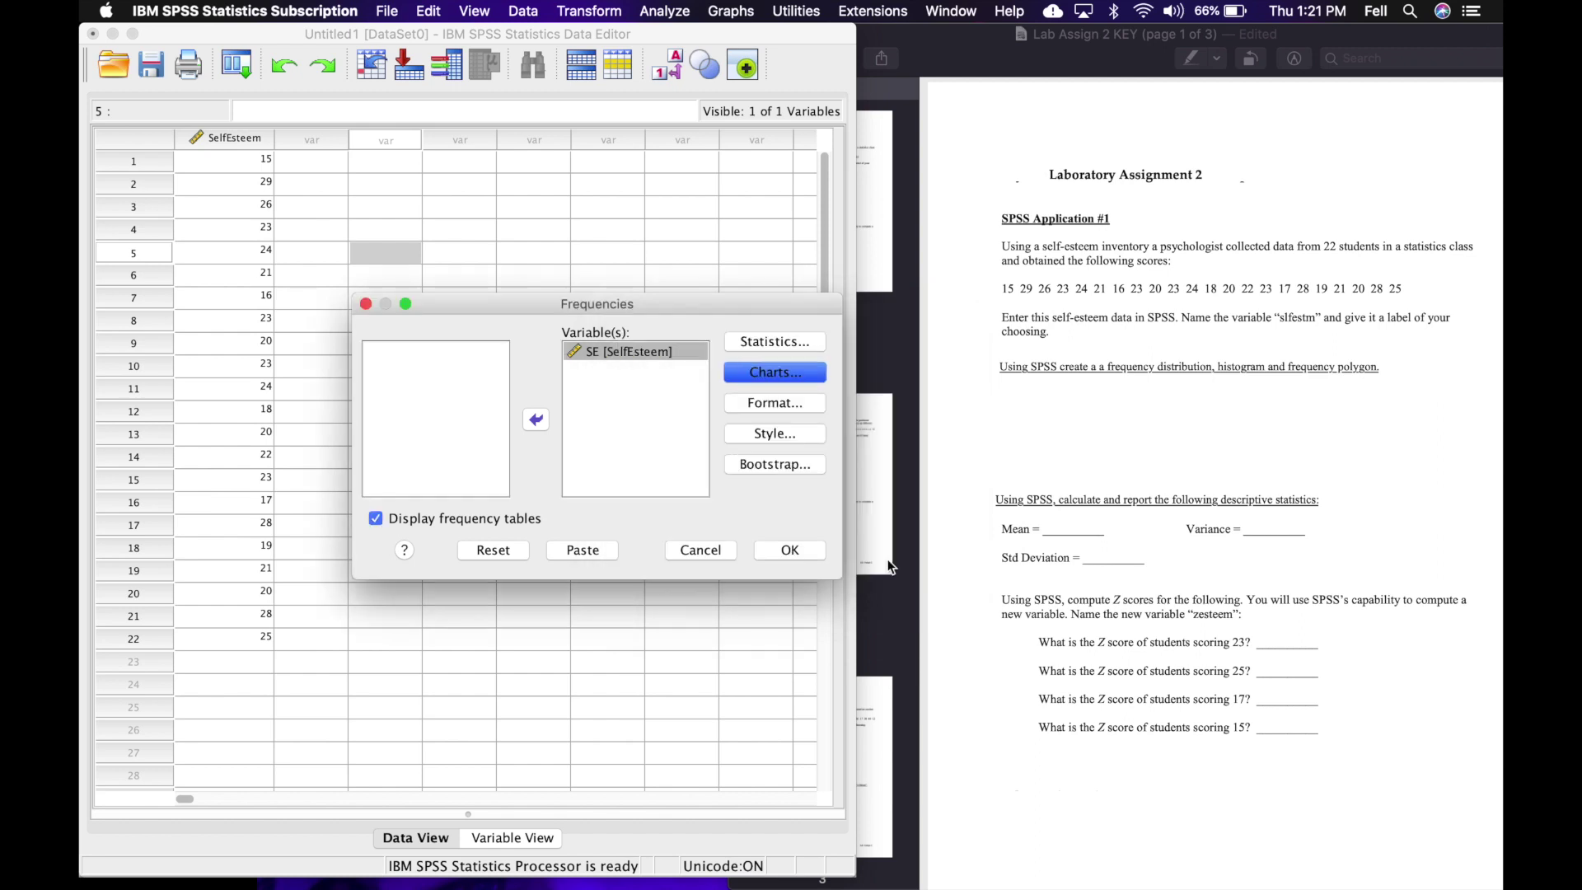
{"action": "left_click", "coordinate": [788, 550]}
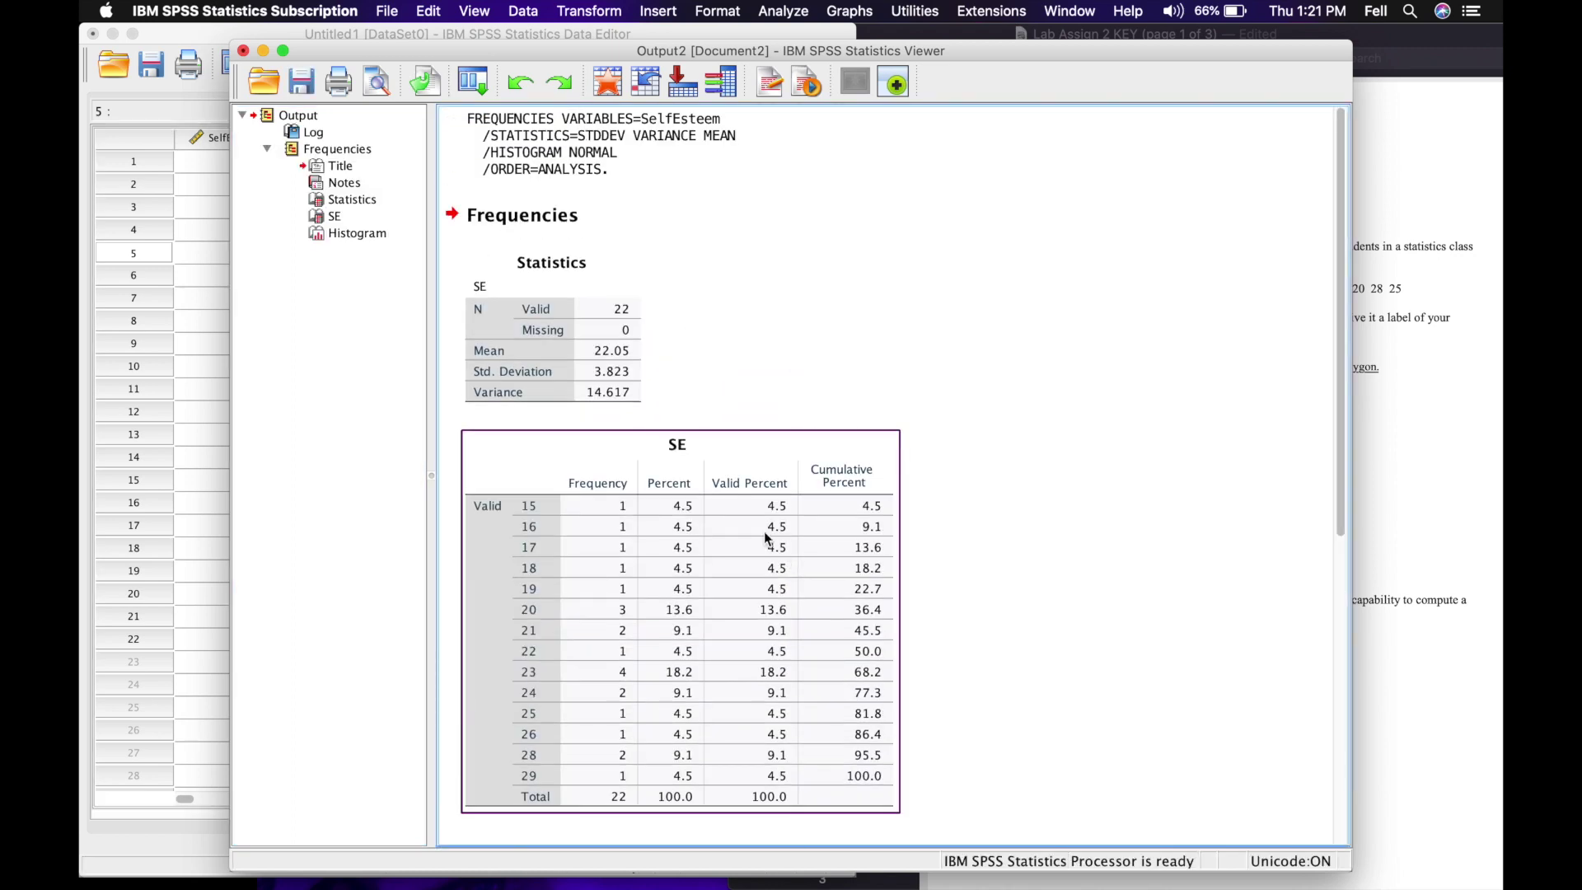
- Browse the Frequencies output: the log, the histogram, then back to the top
{"action": "left_click", "coordinate": [638, 207]}
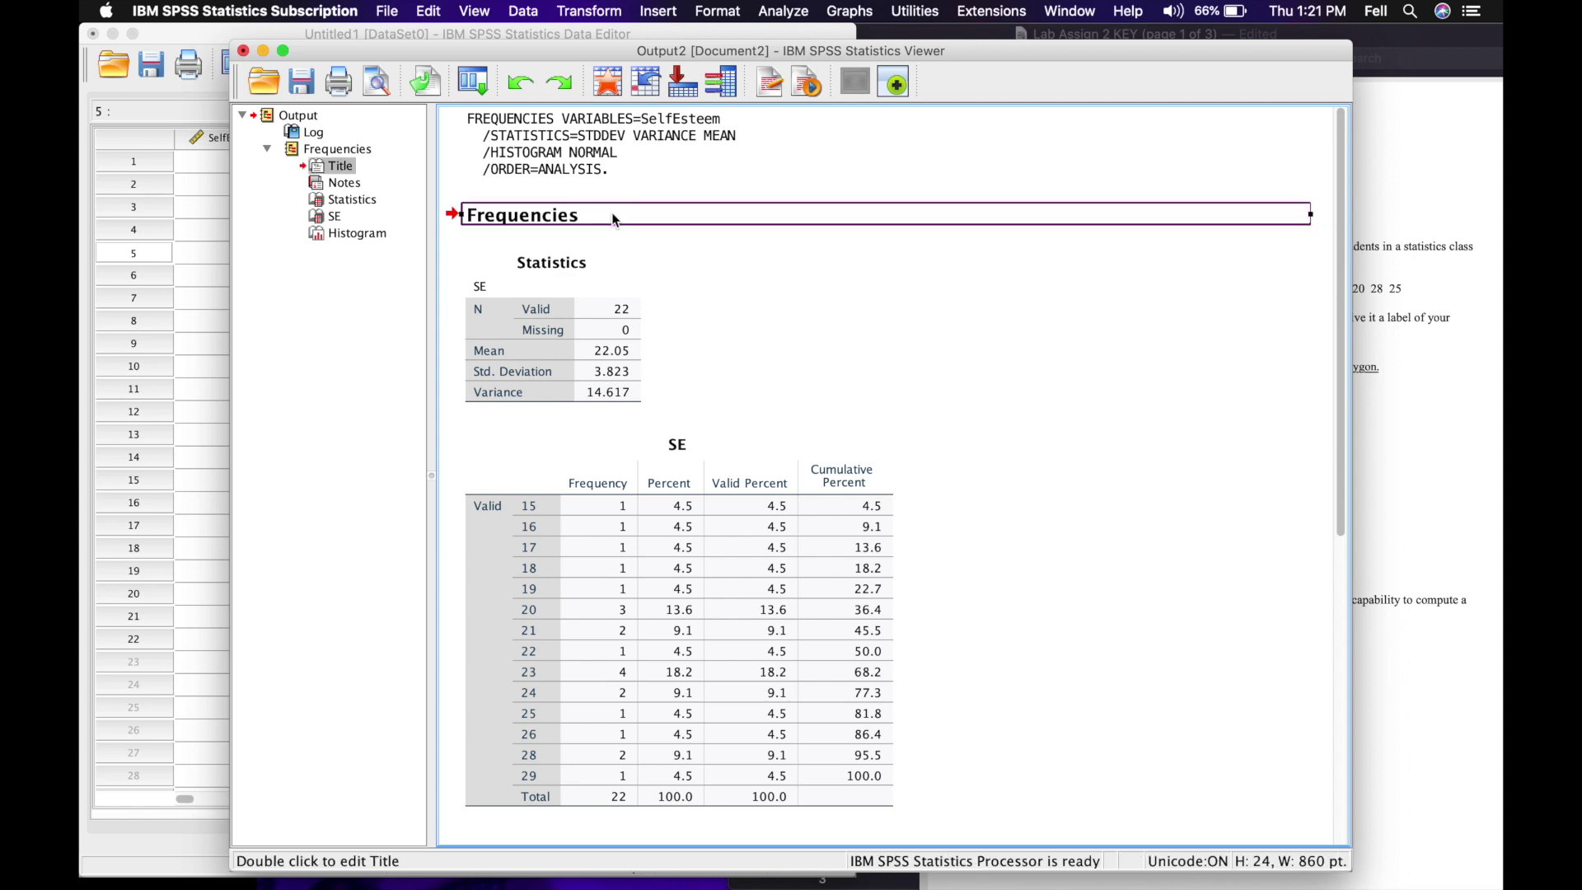
{"action": "left_click", "coordinate": [603, 171]}
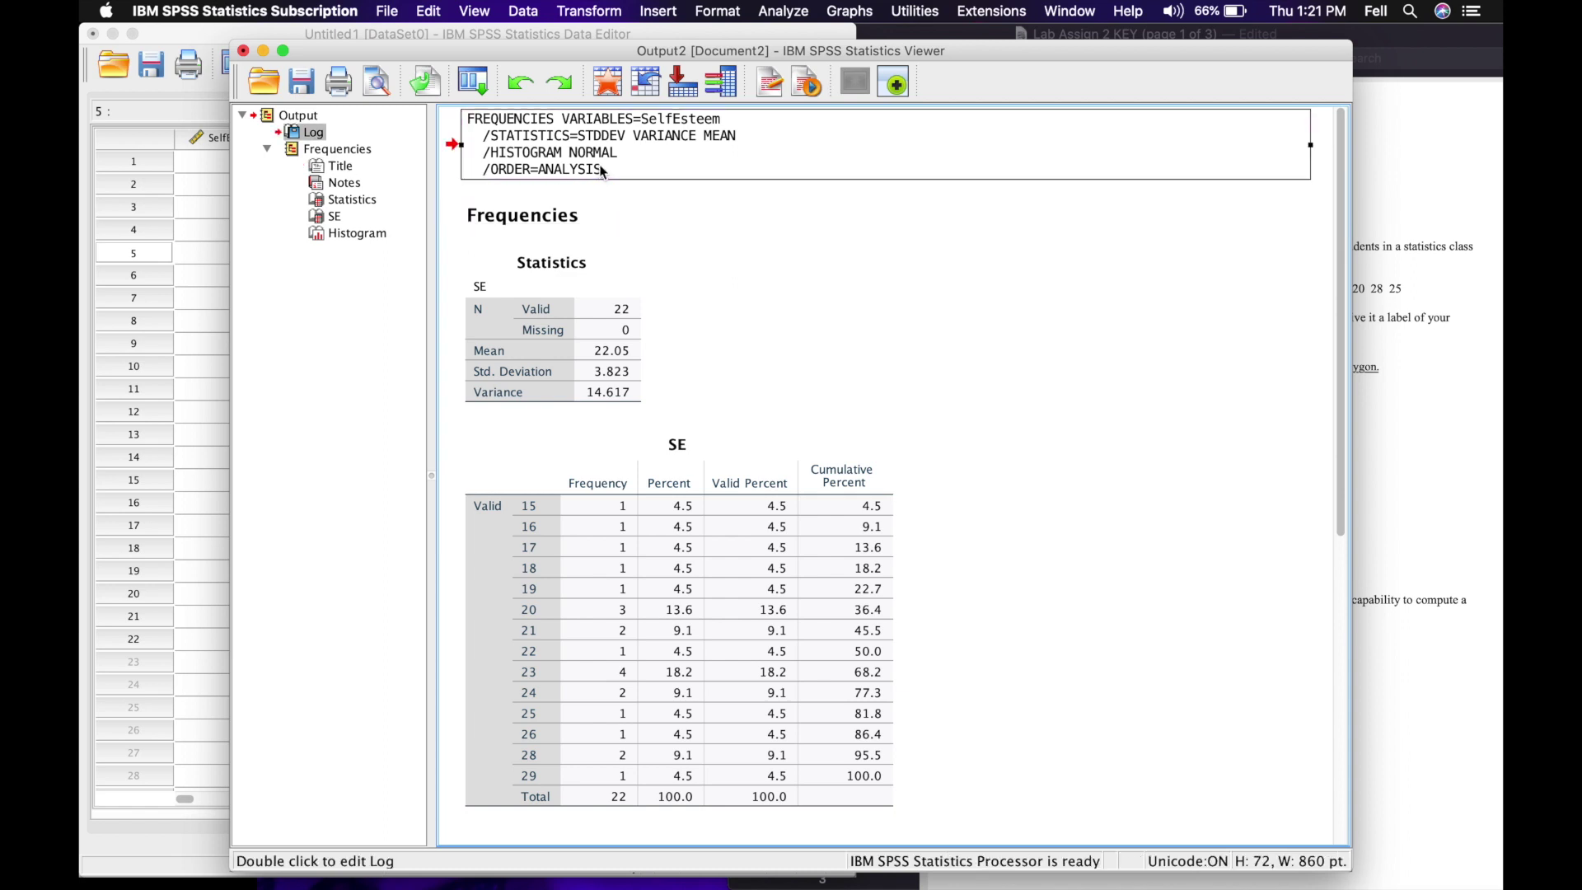
{"action": "left_click", "coordinate": [356, 232]}
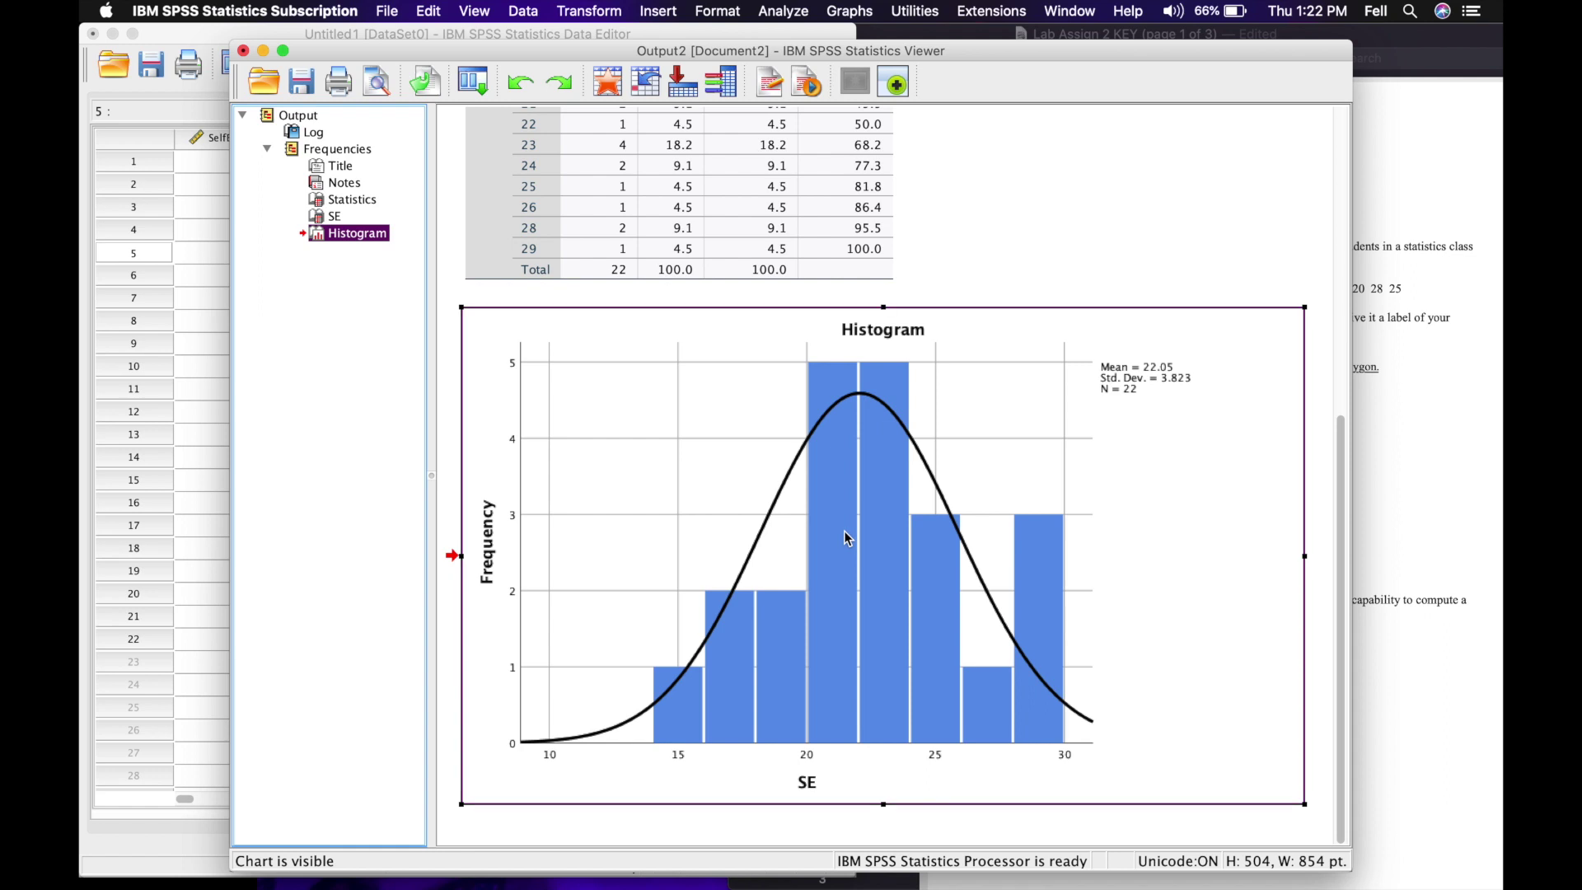
{"action": "left_click", "coordinate": [359, 153]}
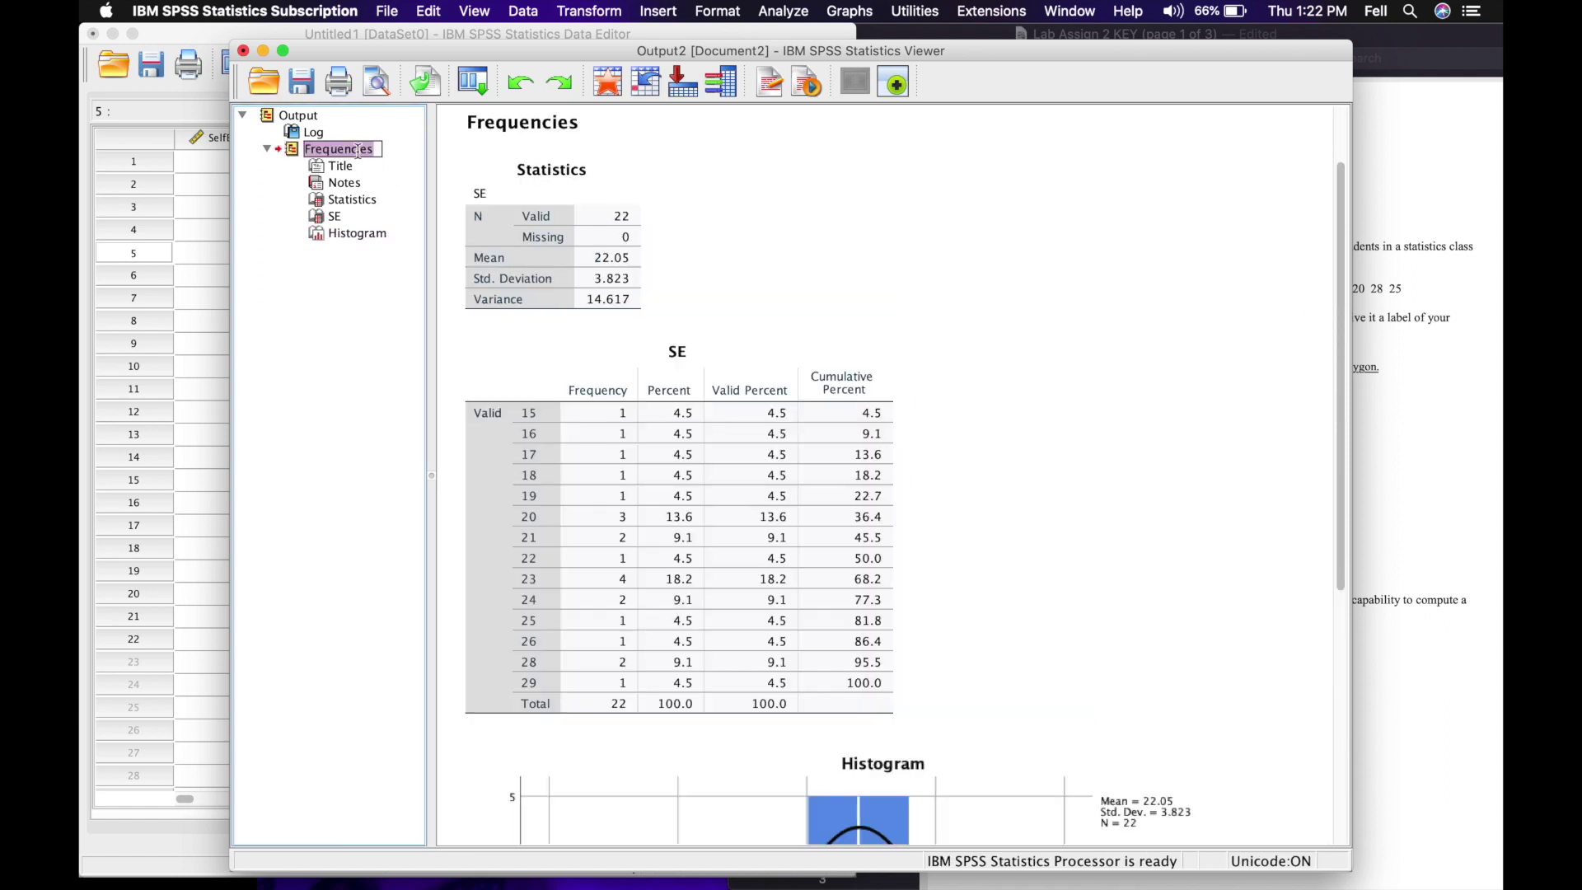
{"action": "left_click", "coordinate": [315, 133]}
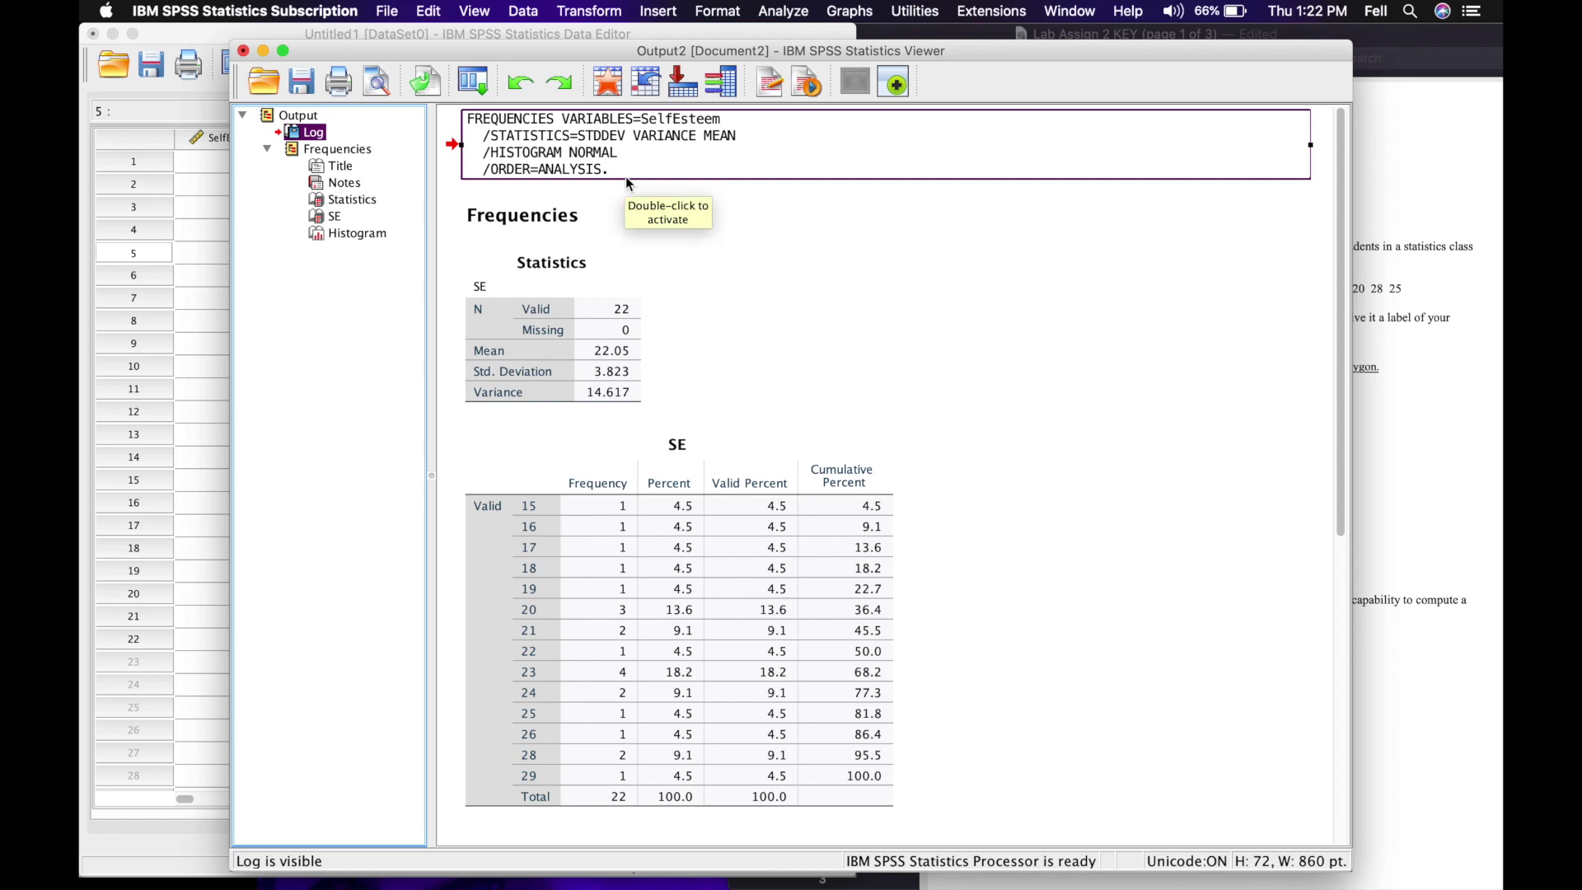
- Add a new line 'Lab Assignment 2' below the commands in the output log
{"action": "left_click", "coordinate": [601, 219]}
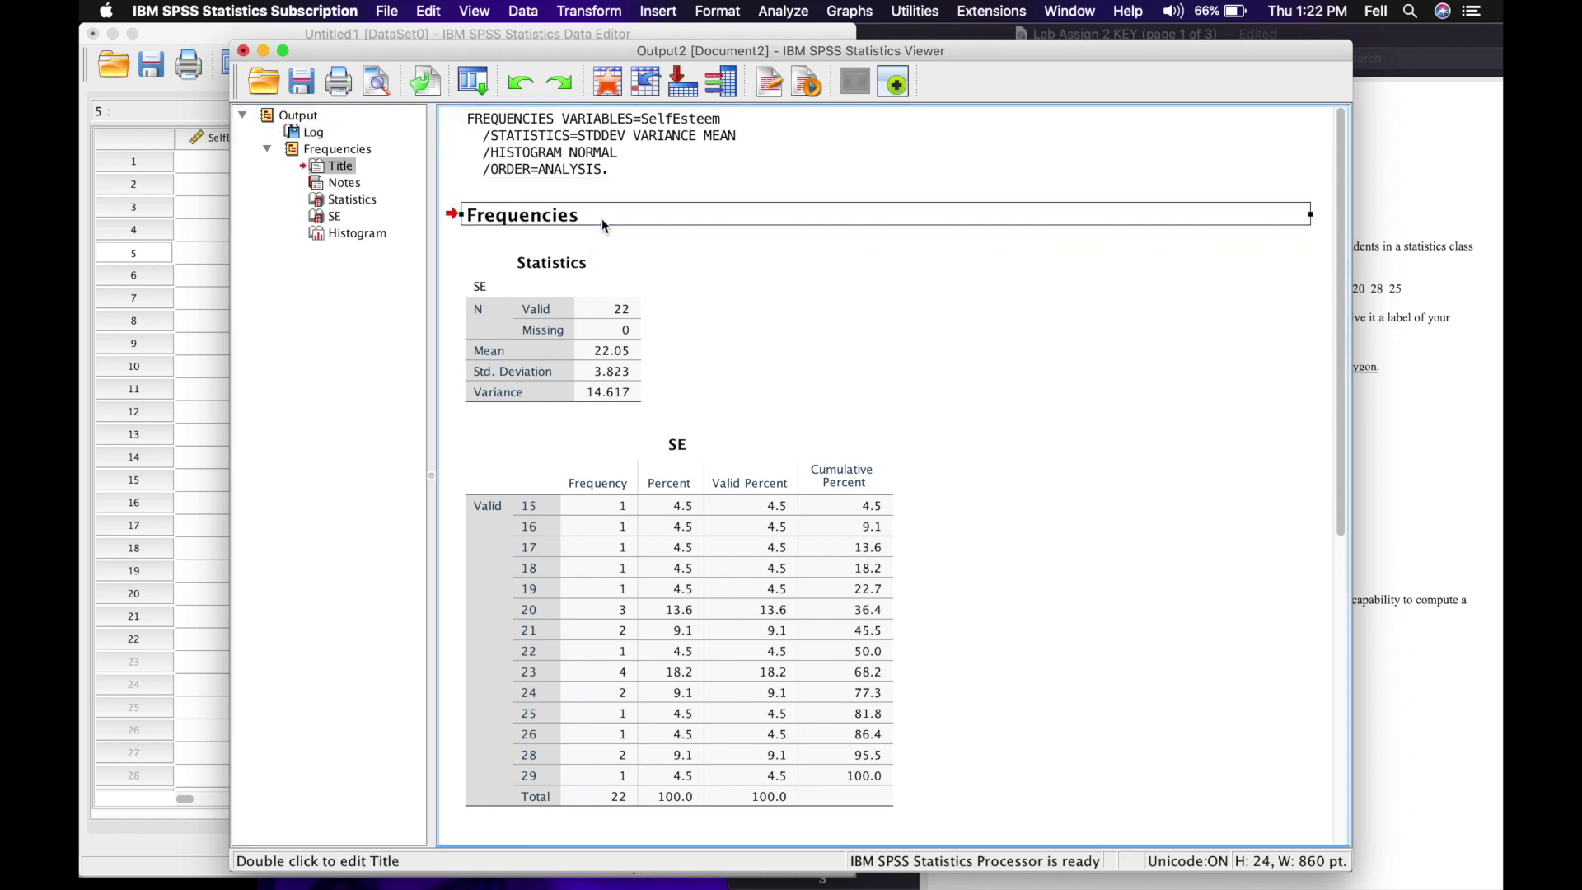
{"action": "left_click", "coordinate": [604, 179]}
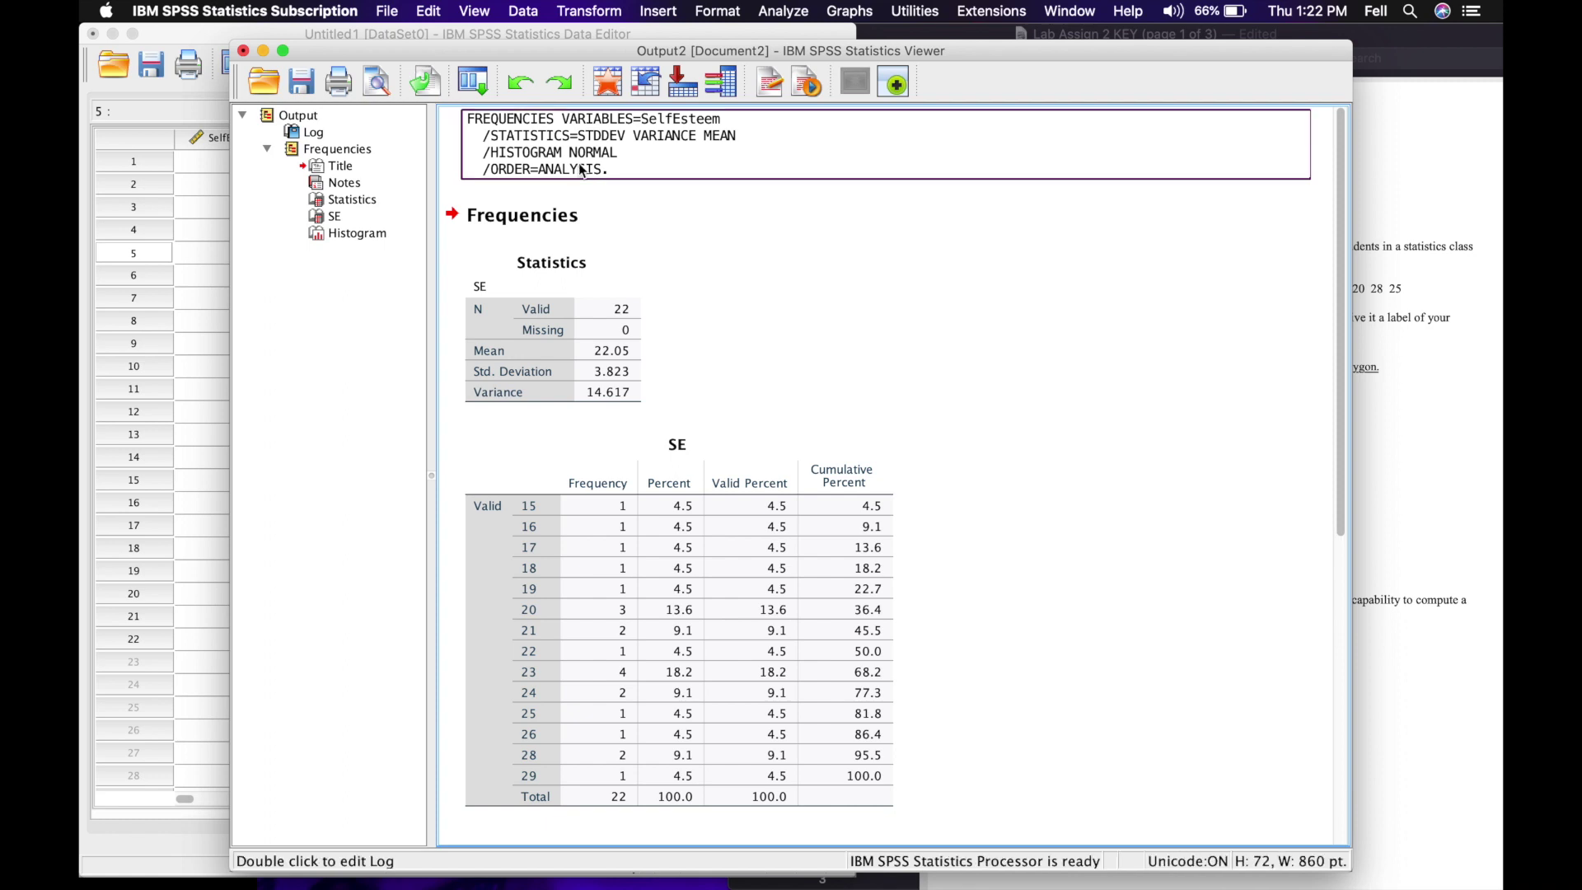
{"action": "double_click", "coordinate": [620, 170]}
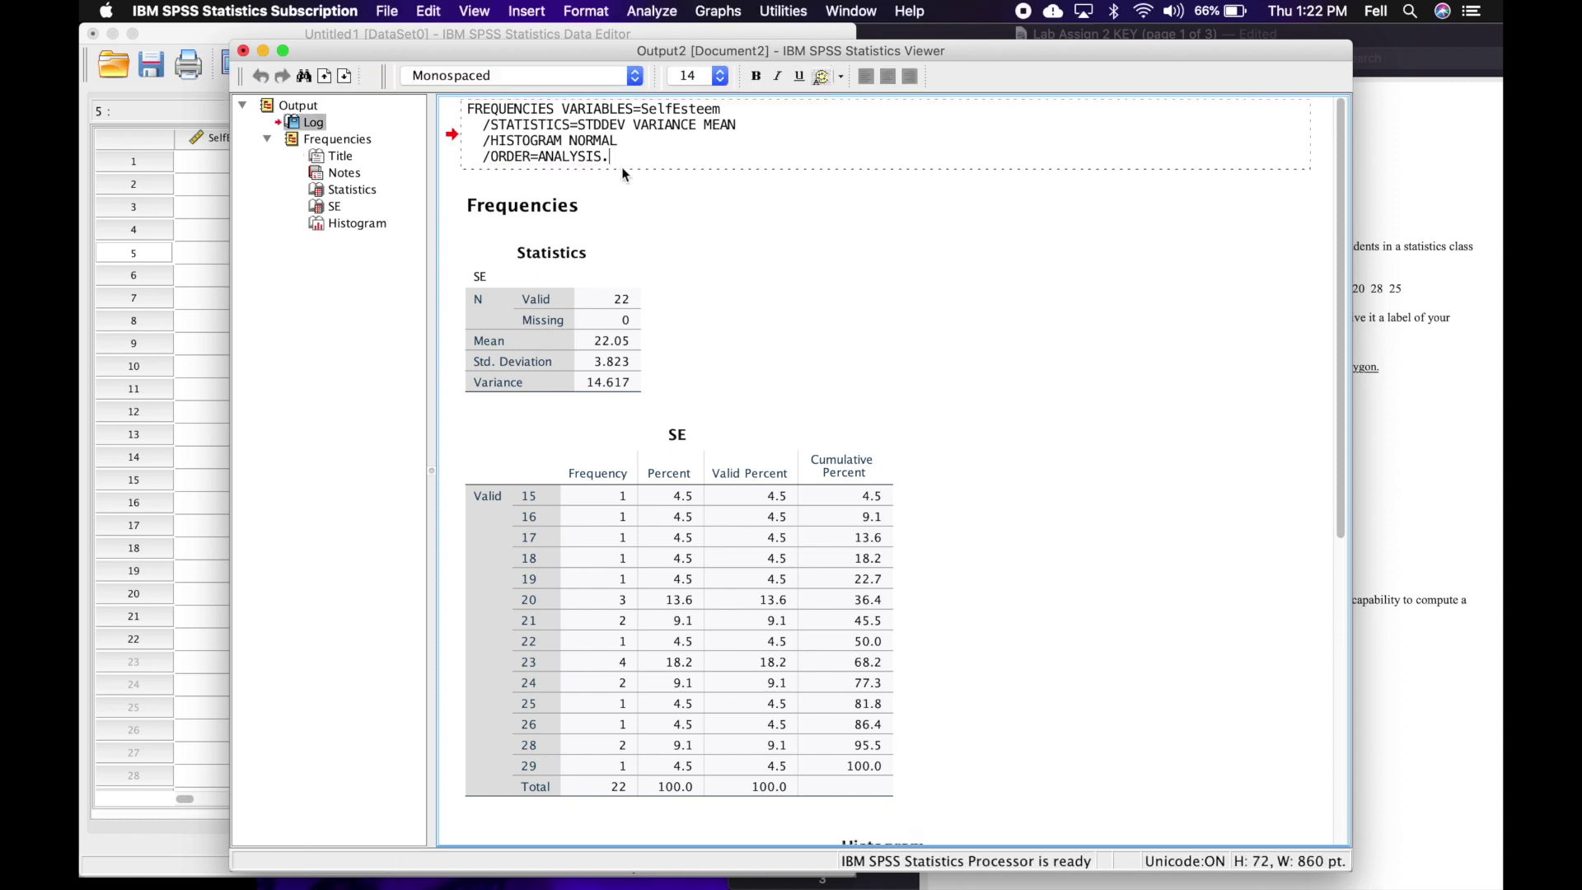
{"action": "left_click", "coordinate": [621, 167]}
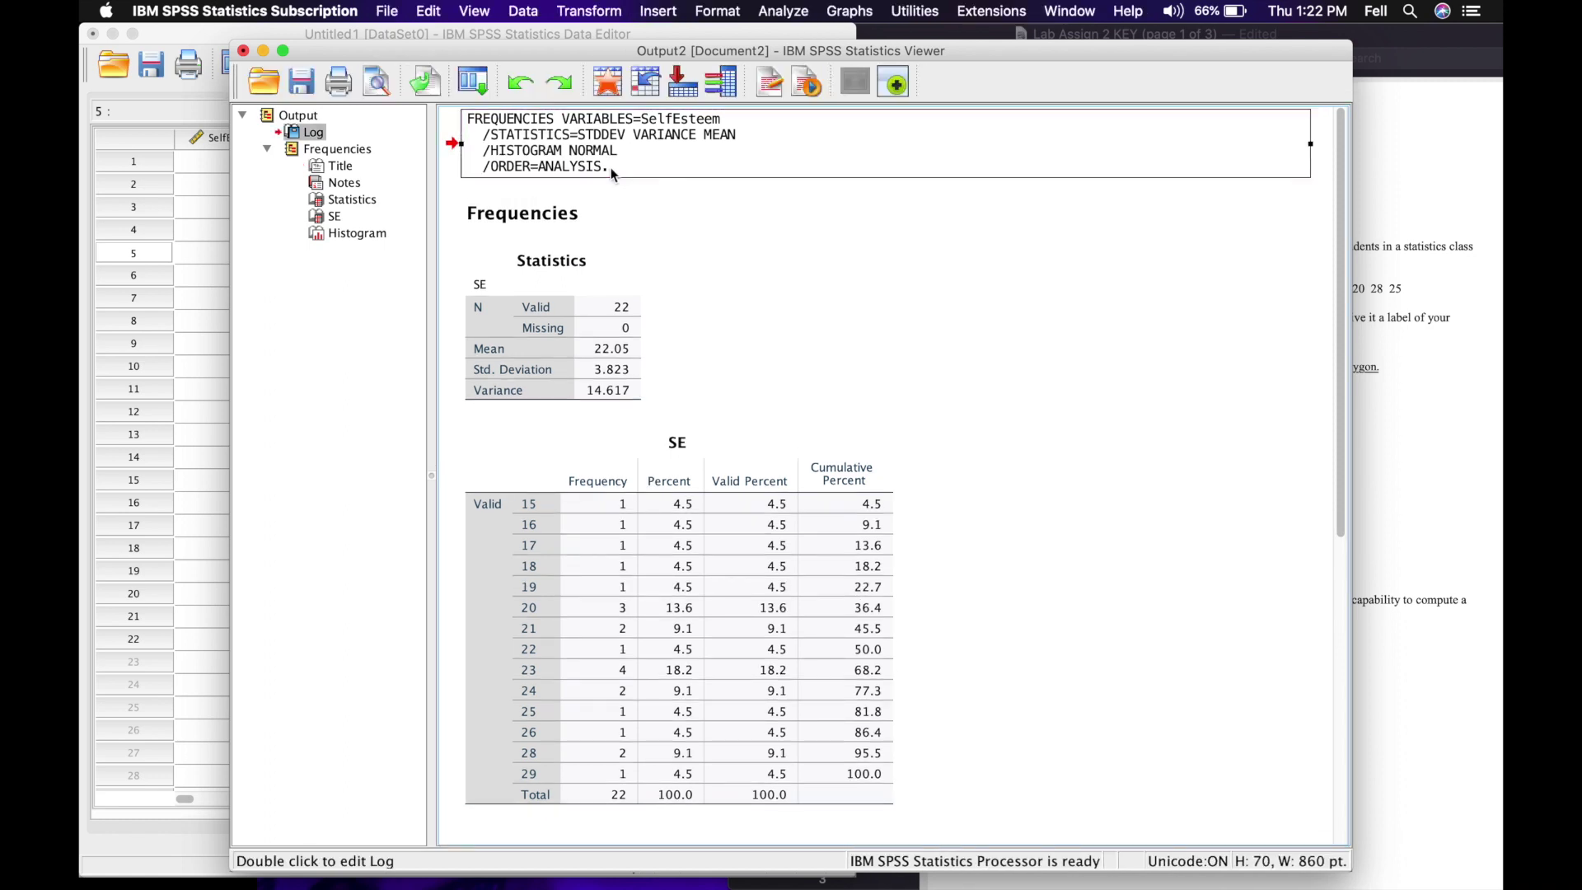
{"action": "double_click", "coordinate": [610, 167]}
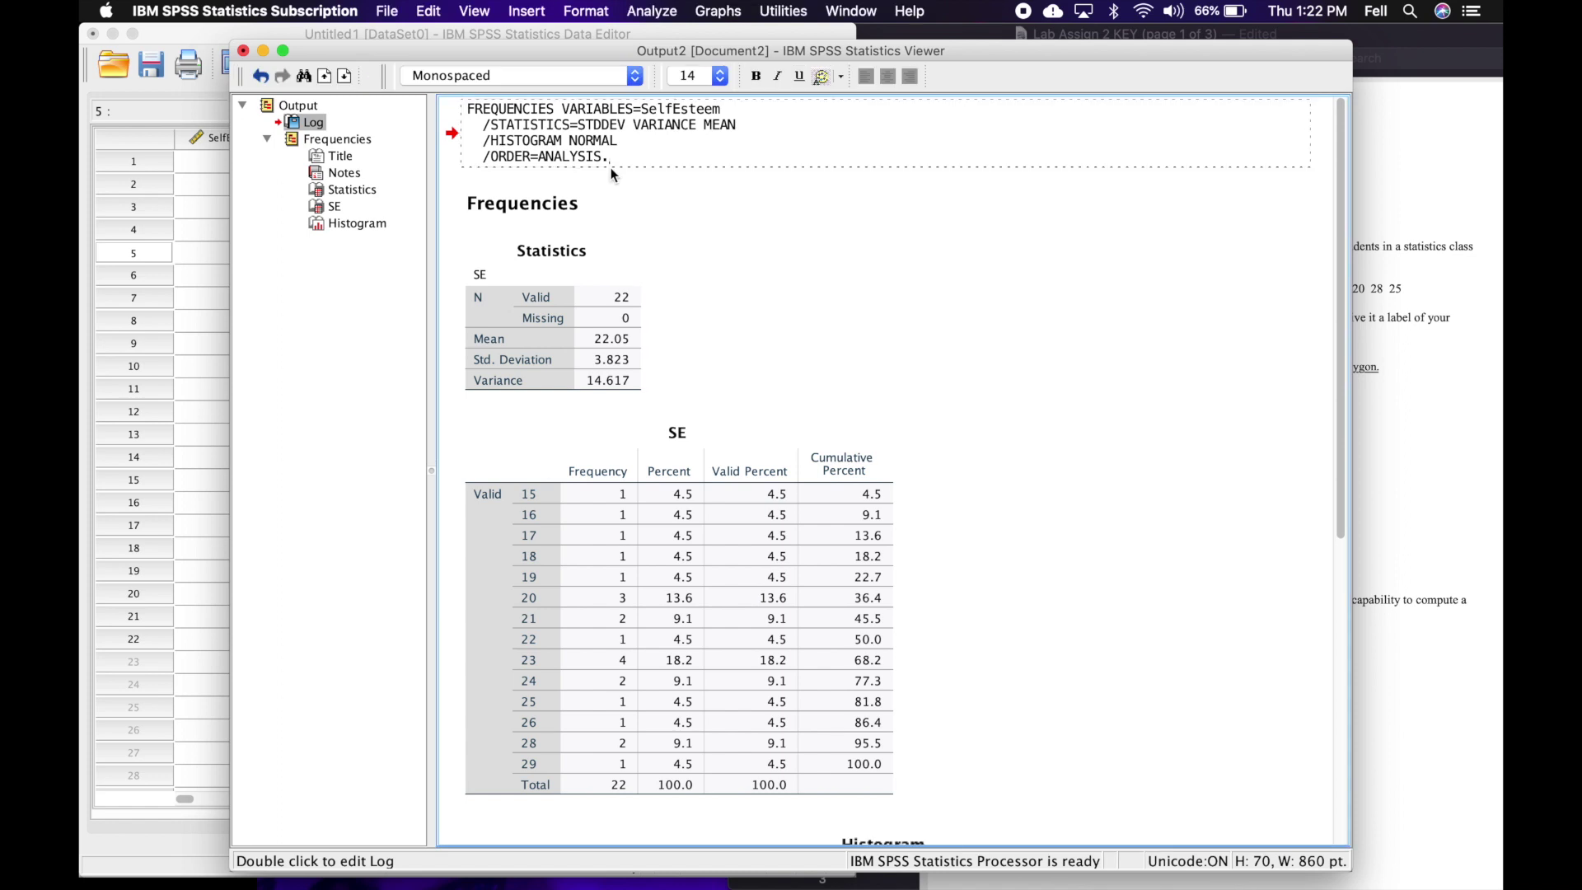
{"action": "key", "text": "Return"}
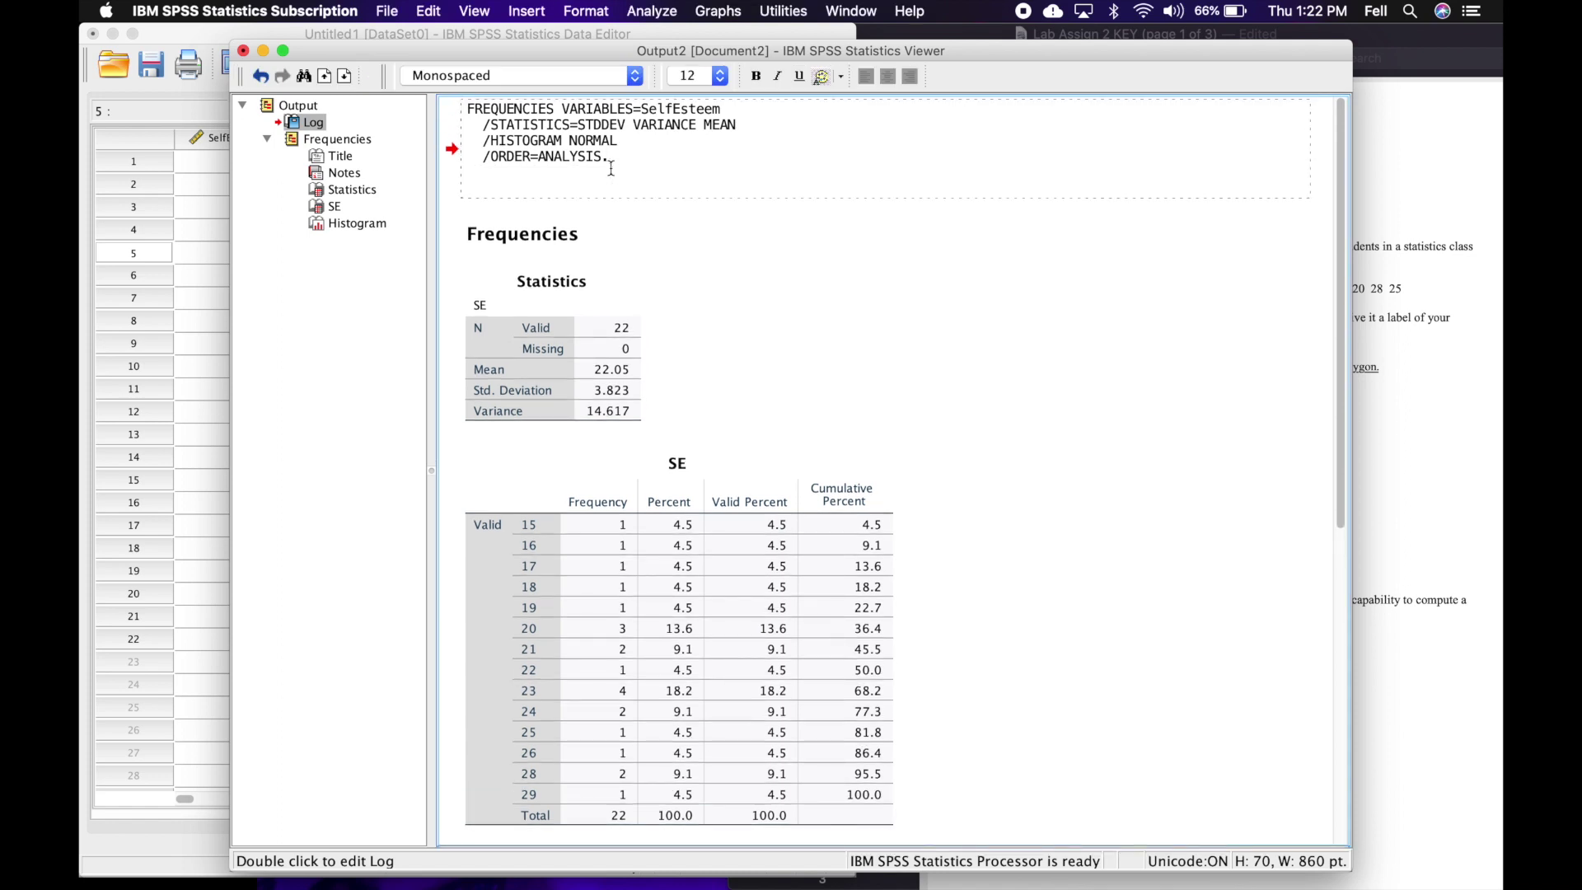
{"action": "type", "text": "Lab As"}
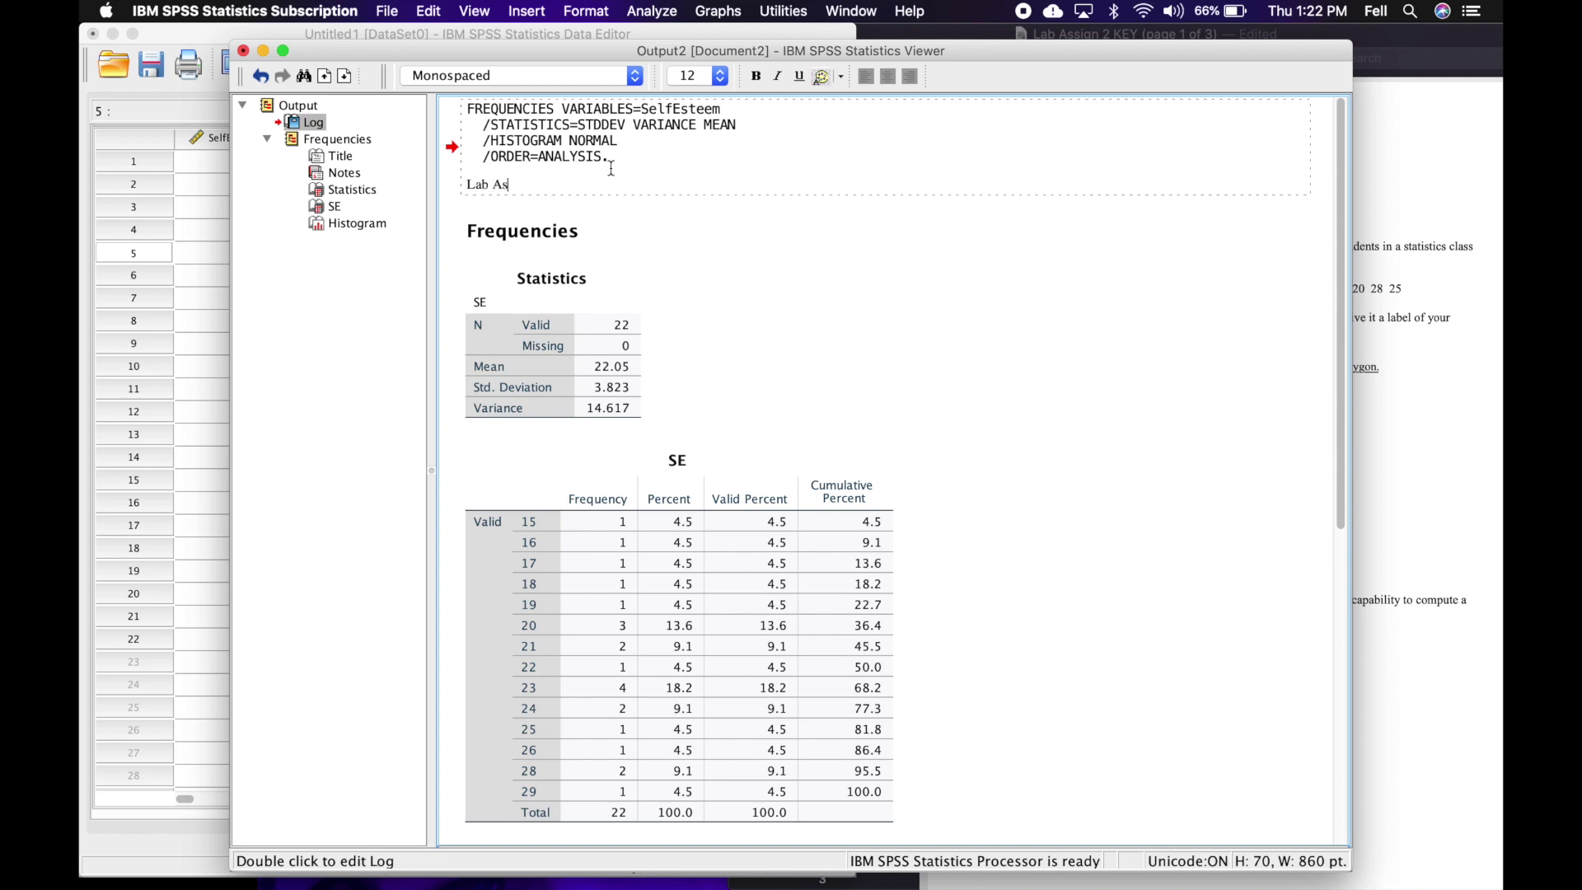
{"action": "type", "text": "signment 2"}
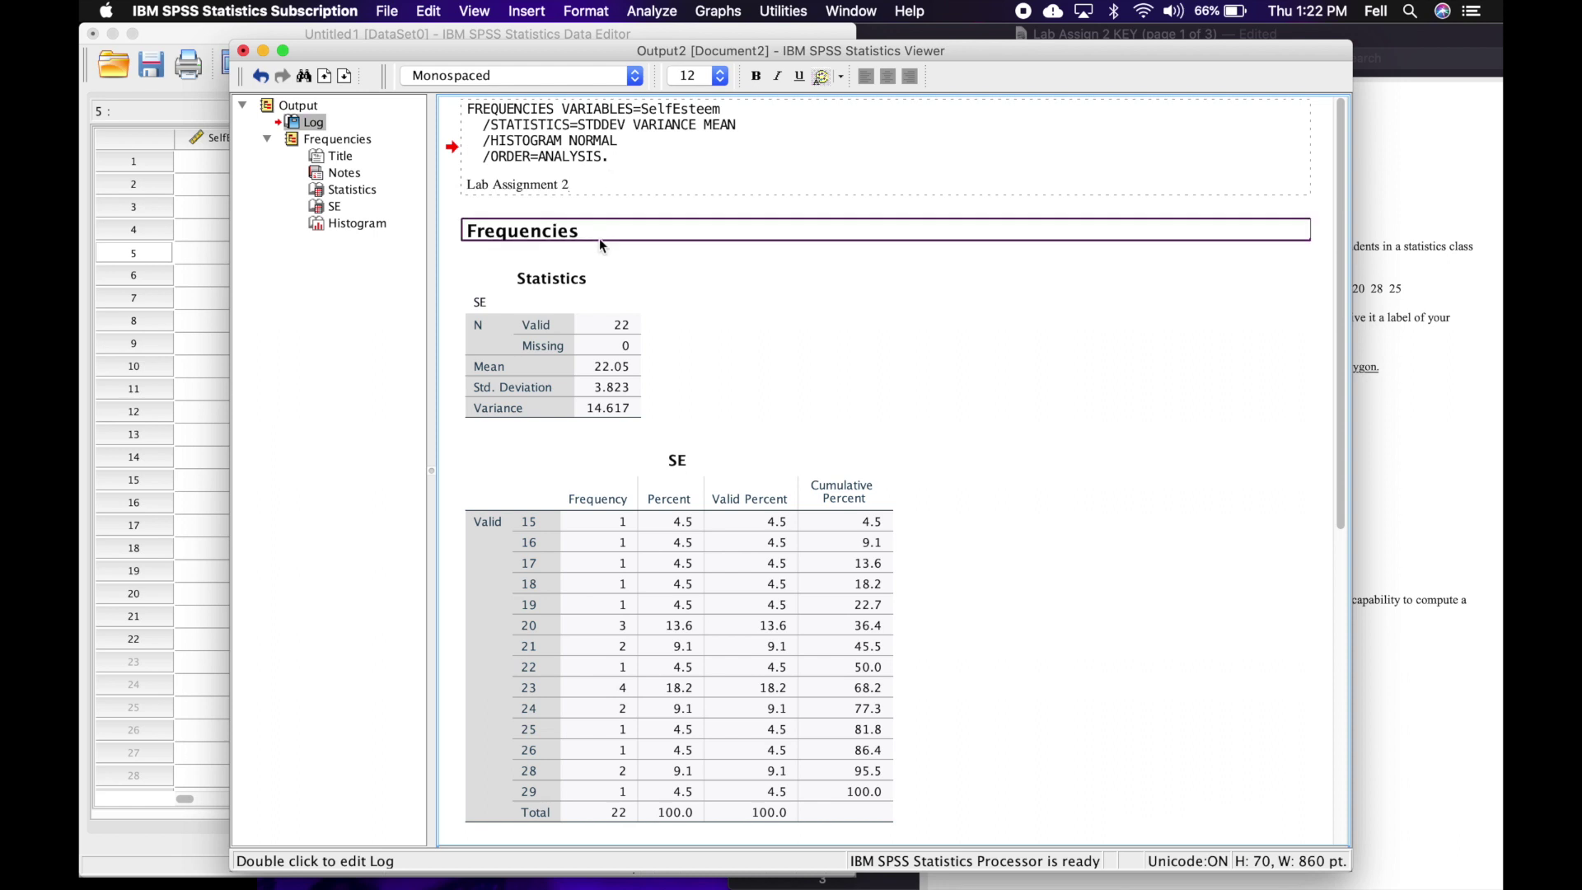
- Append ': SPSS APPLICATION 1' to the Frequencies title
{"action": "left_click", "coordinate": [590, 230]}
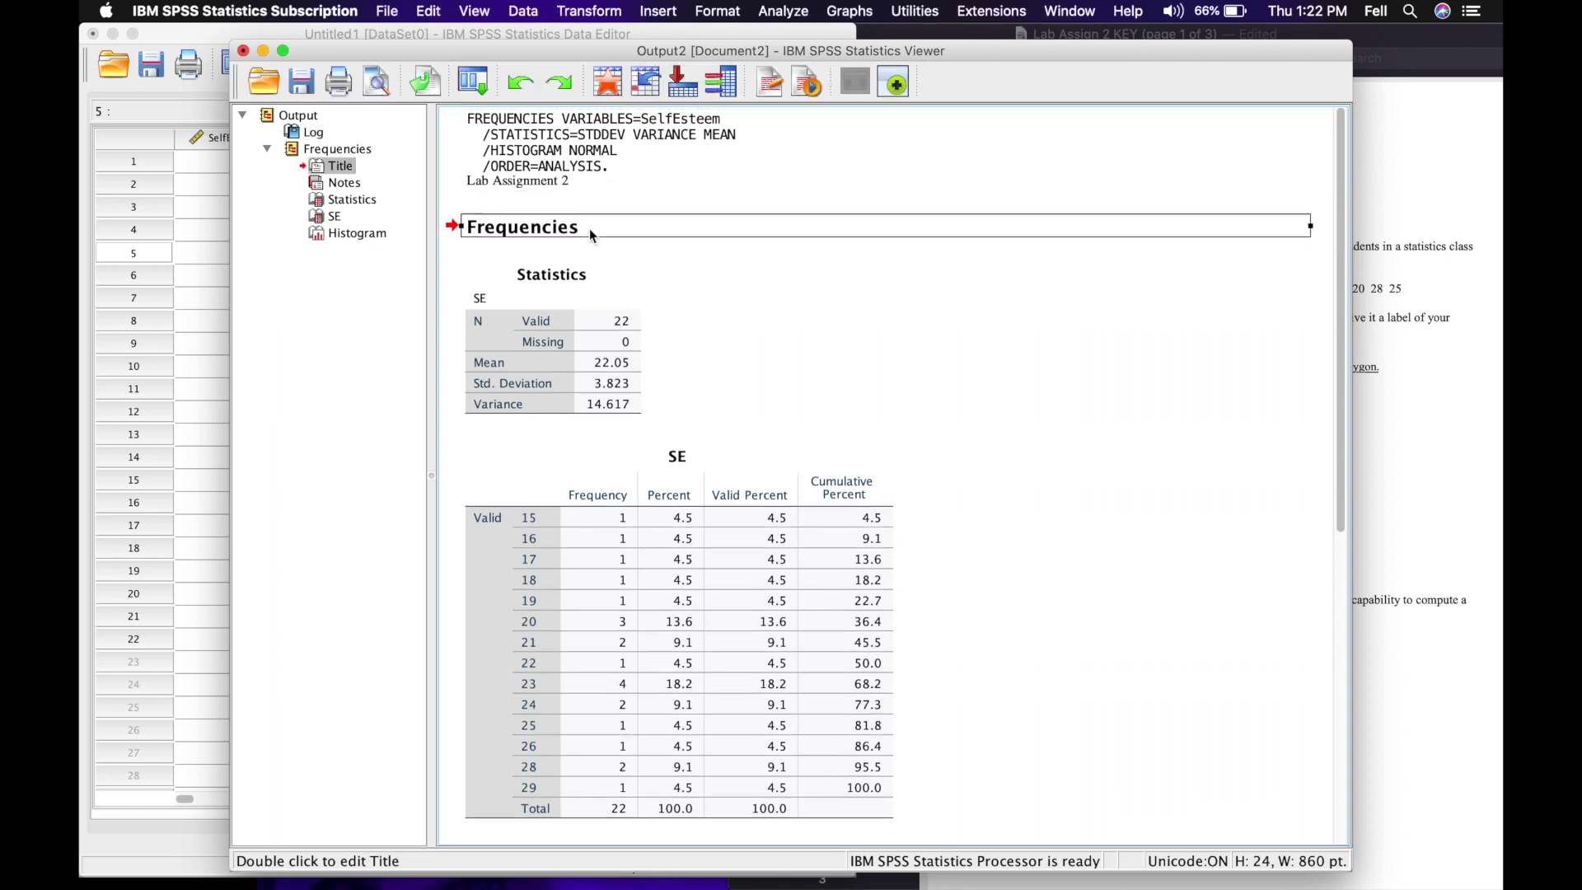
{"action": "double_click", "coordinate": [590, 231]}
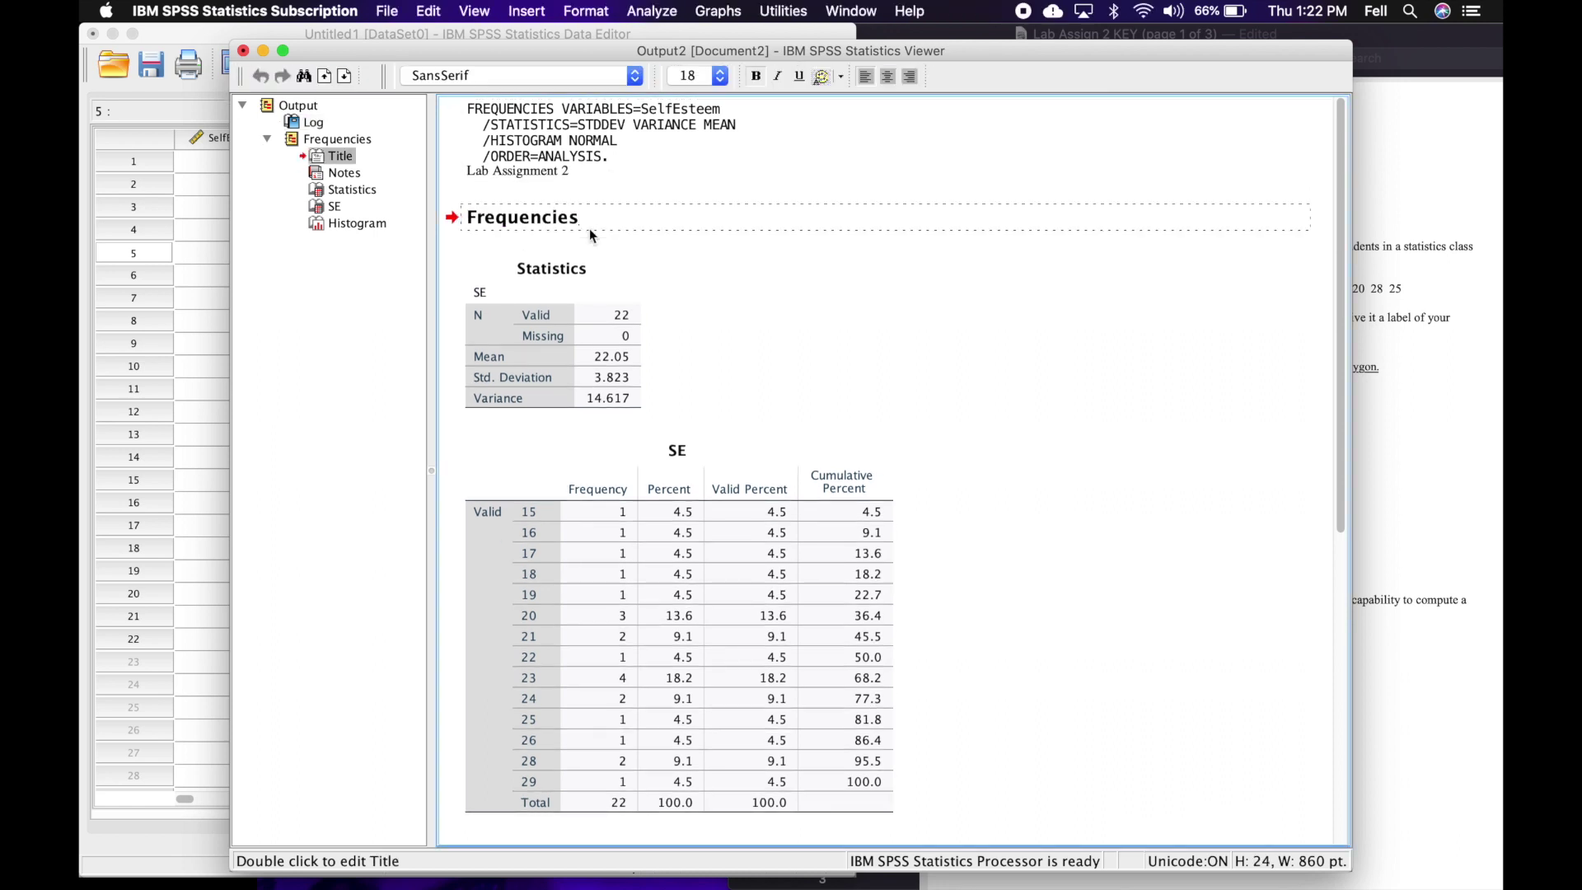
{"action": "type", "text": ": "}
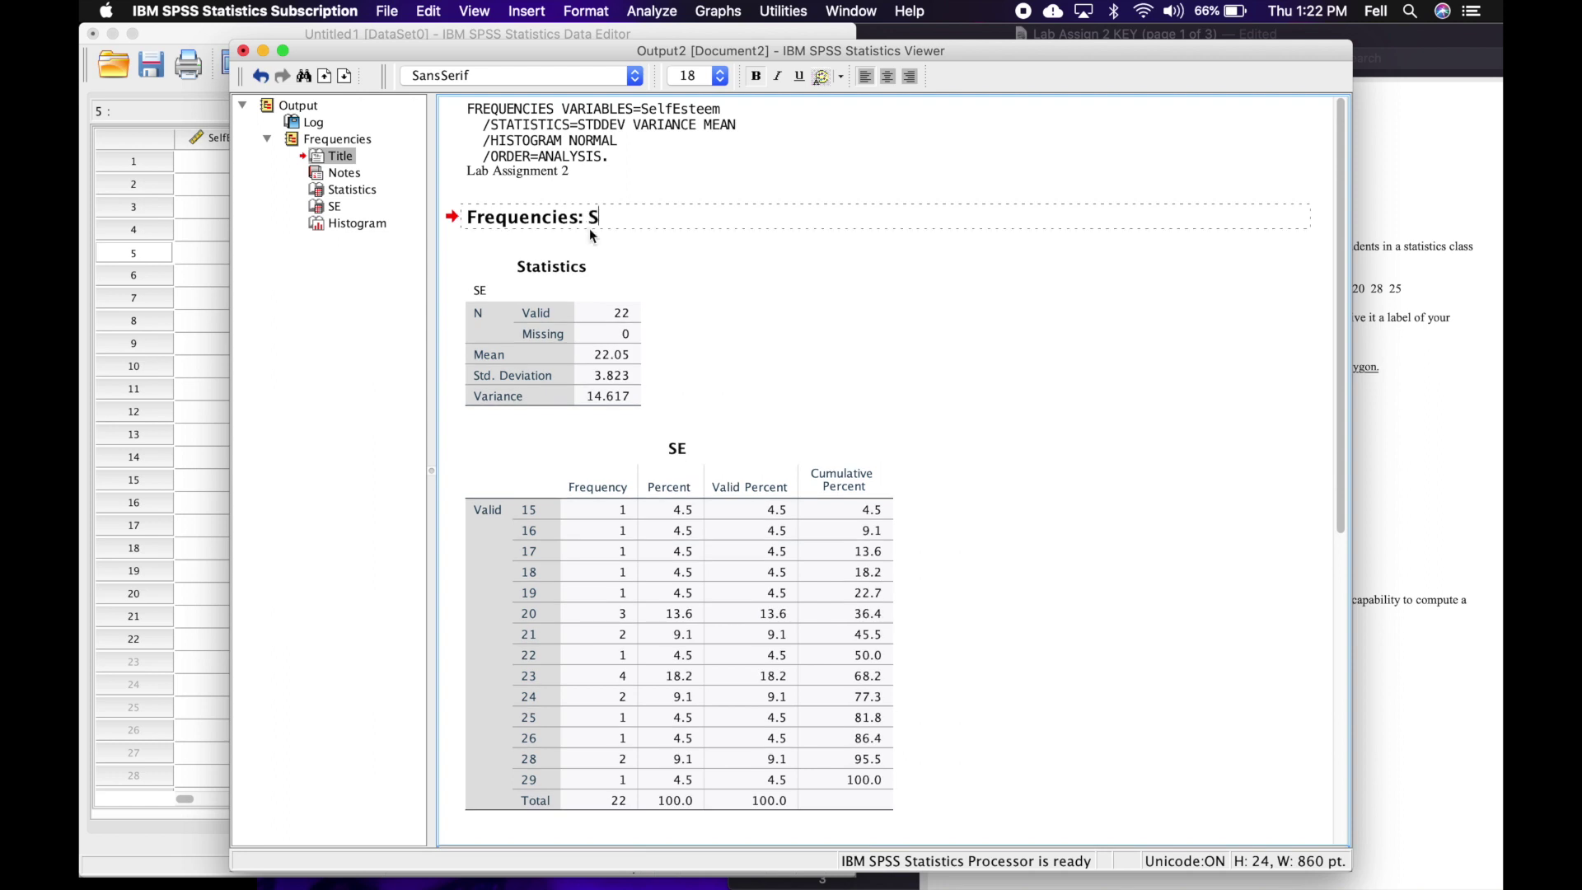
{"action": "type", "text": "SPSS APPLICATION 1"}
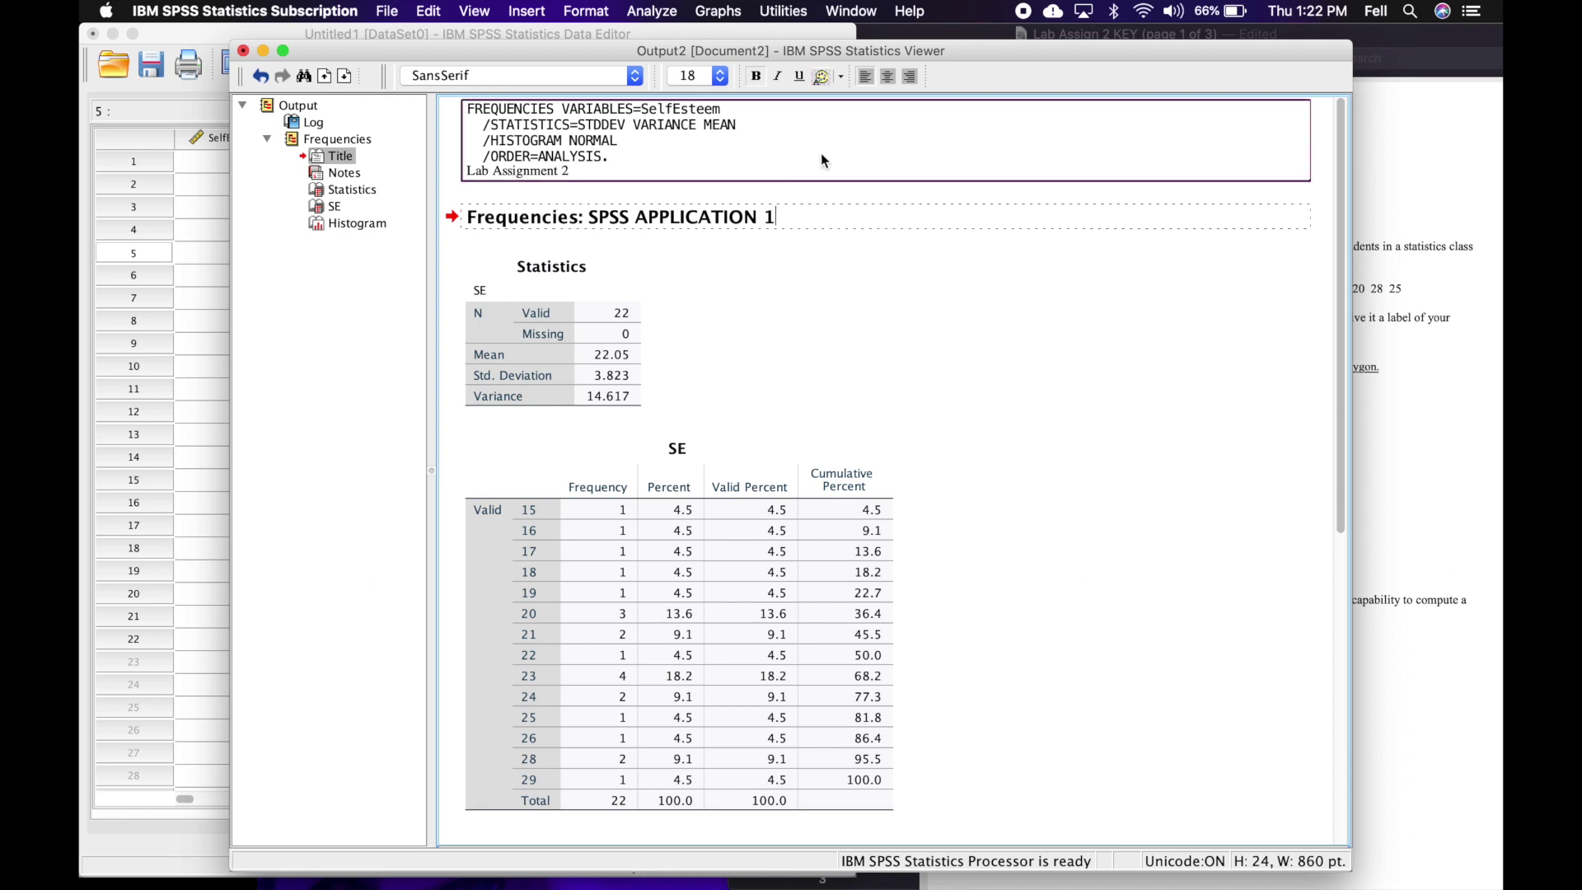
{"action": "left_click", "coordinate": [626, 159]}
- Format the 'Lab Assignment 2' line as size 24 bold
{"action": "double_click", "coordinate": [578, 181]}
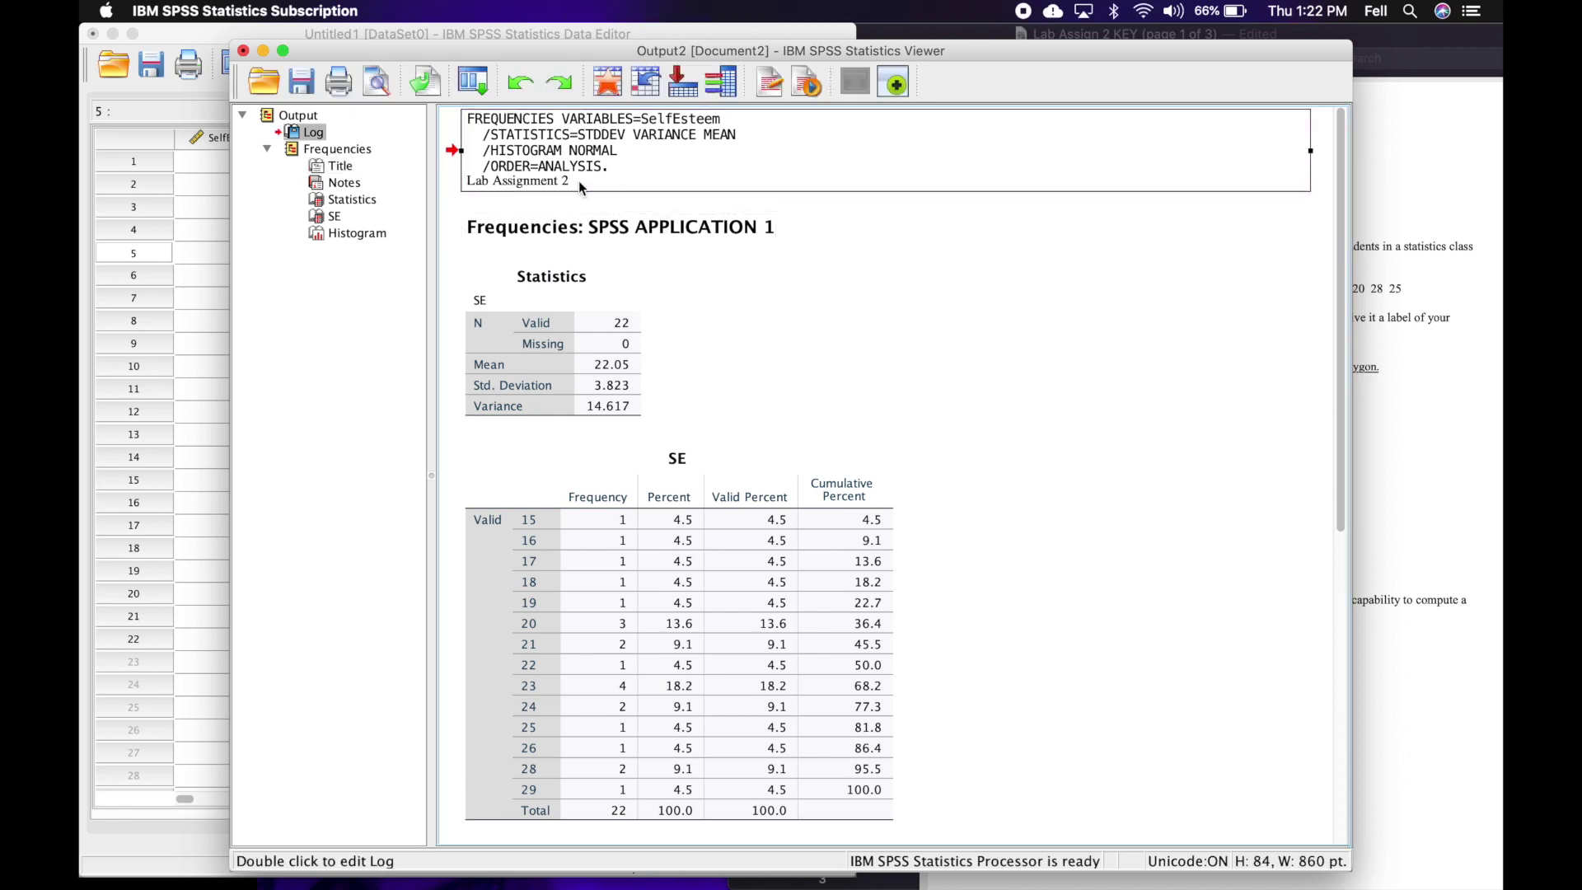
{"action": "left_click_drag", "start_coordinate": [573, 172], "coordinate": [463, 171]}
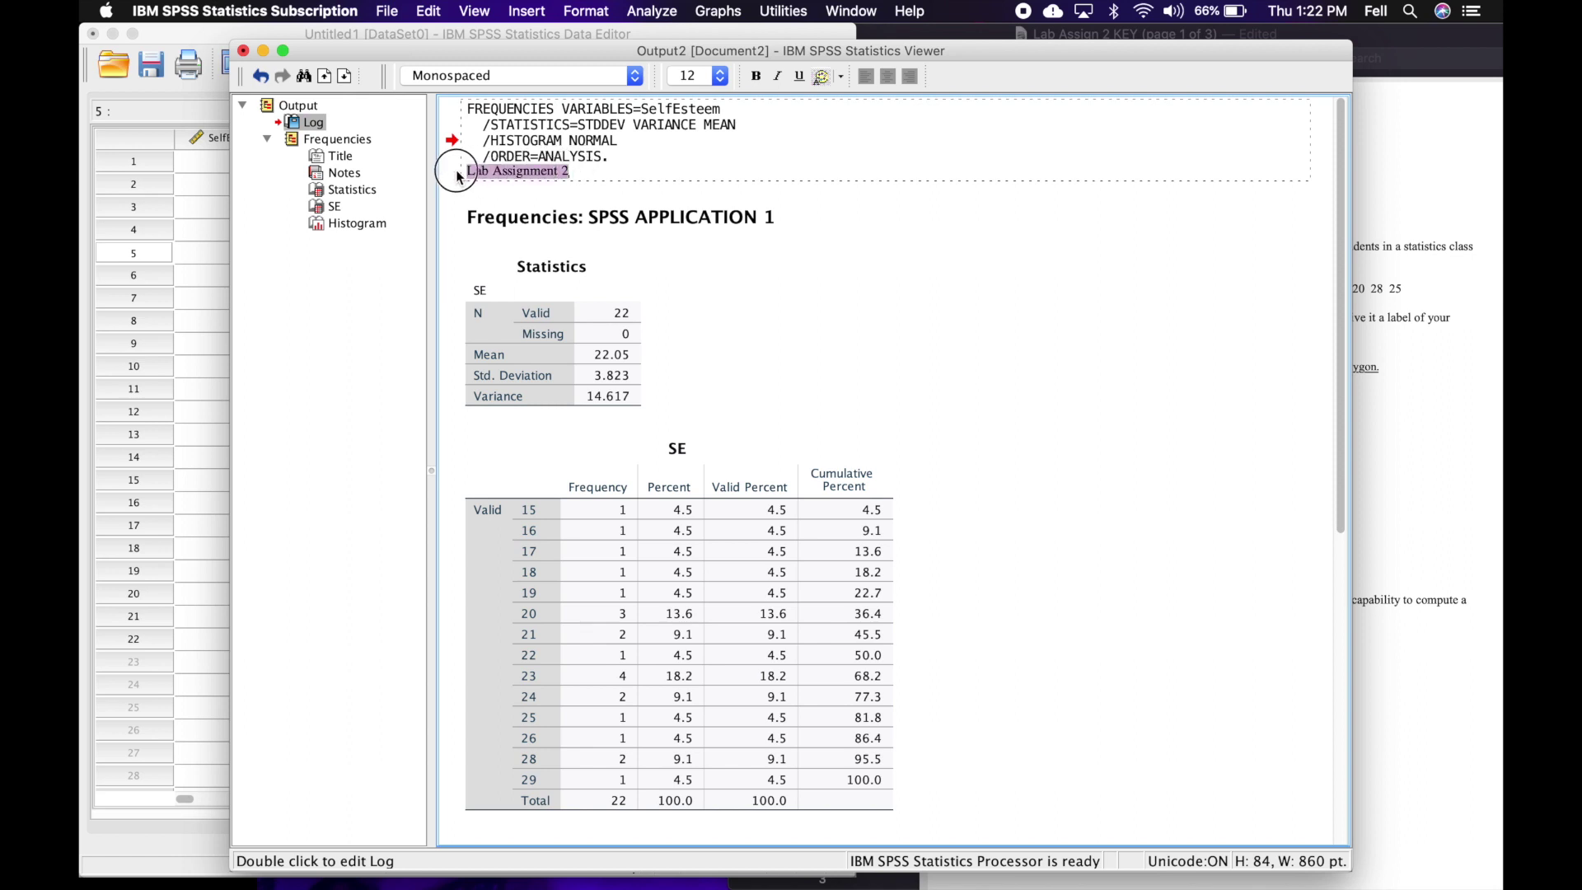
{"action": "left_click", "coordinate": [722, 71]}
{"action": "left_click", "coordinate": [713, 137]}
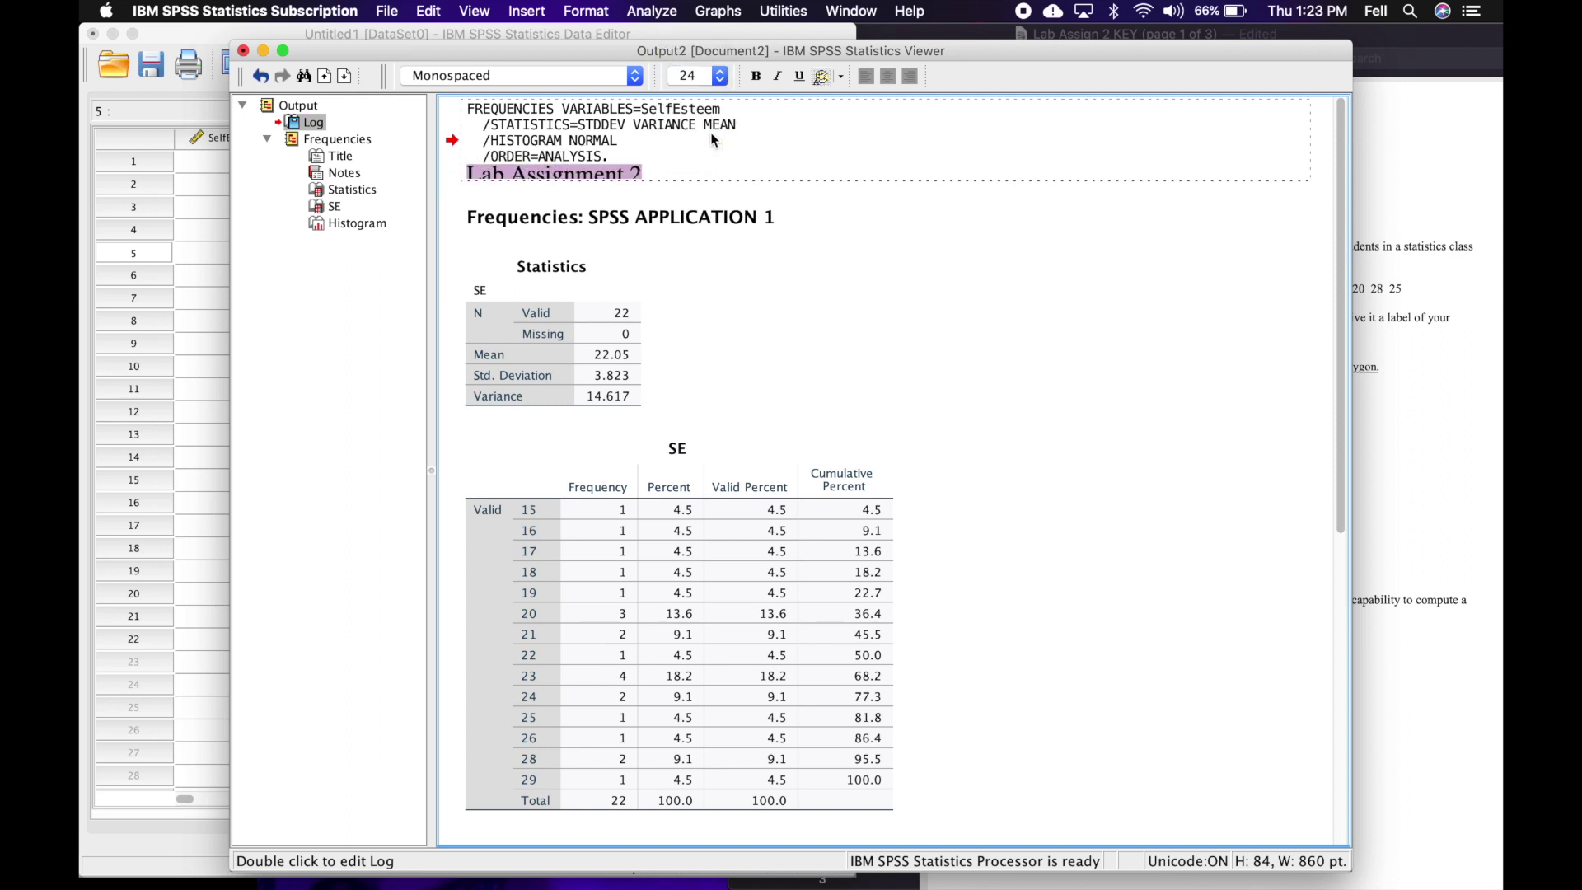
{"action": "left_click", "coordinate": [753, 77]}
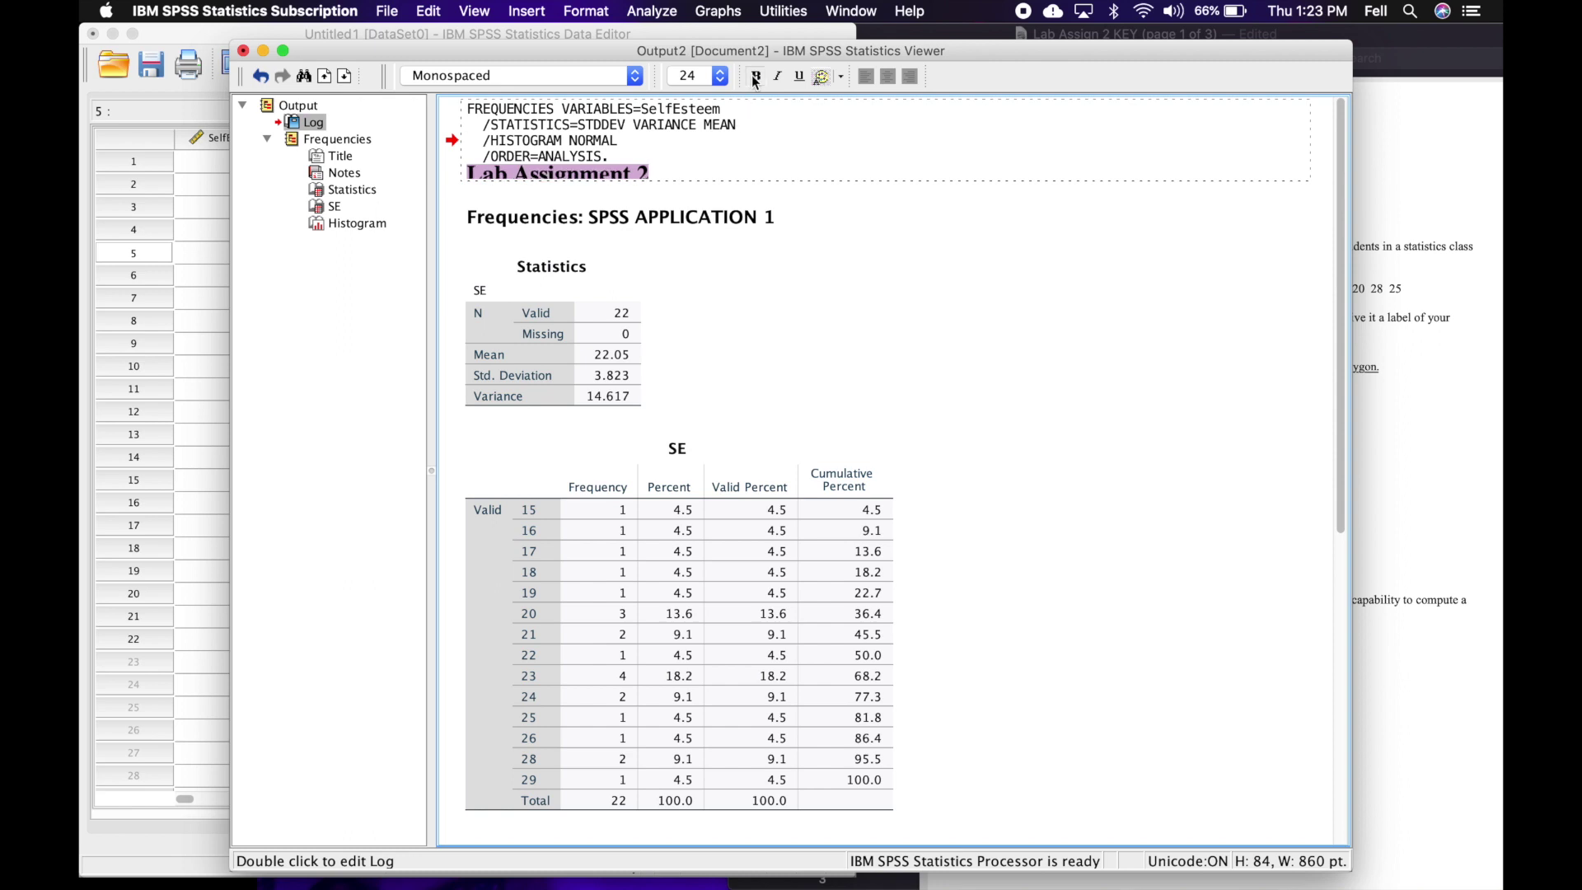
{"action": "left_click", "coordinate": [651, 157]}
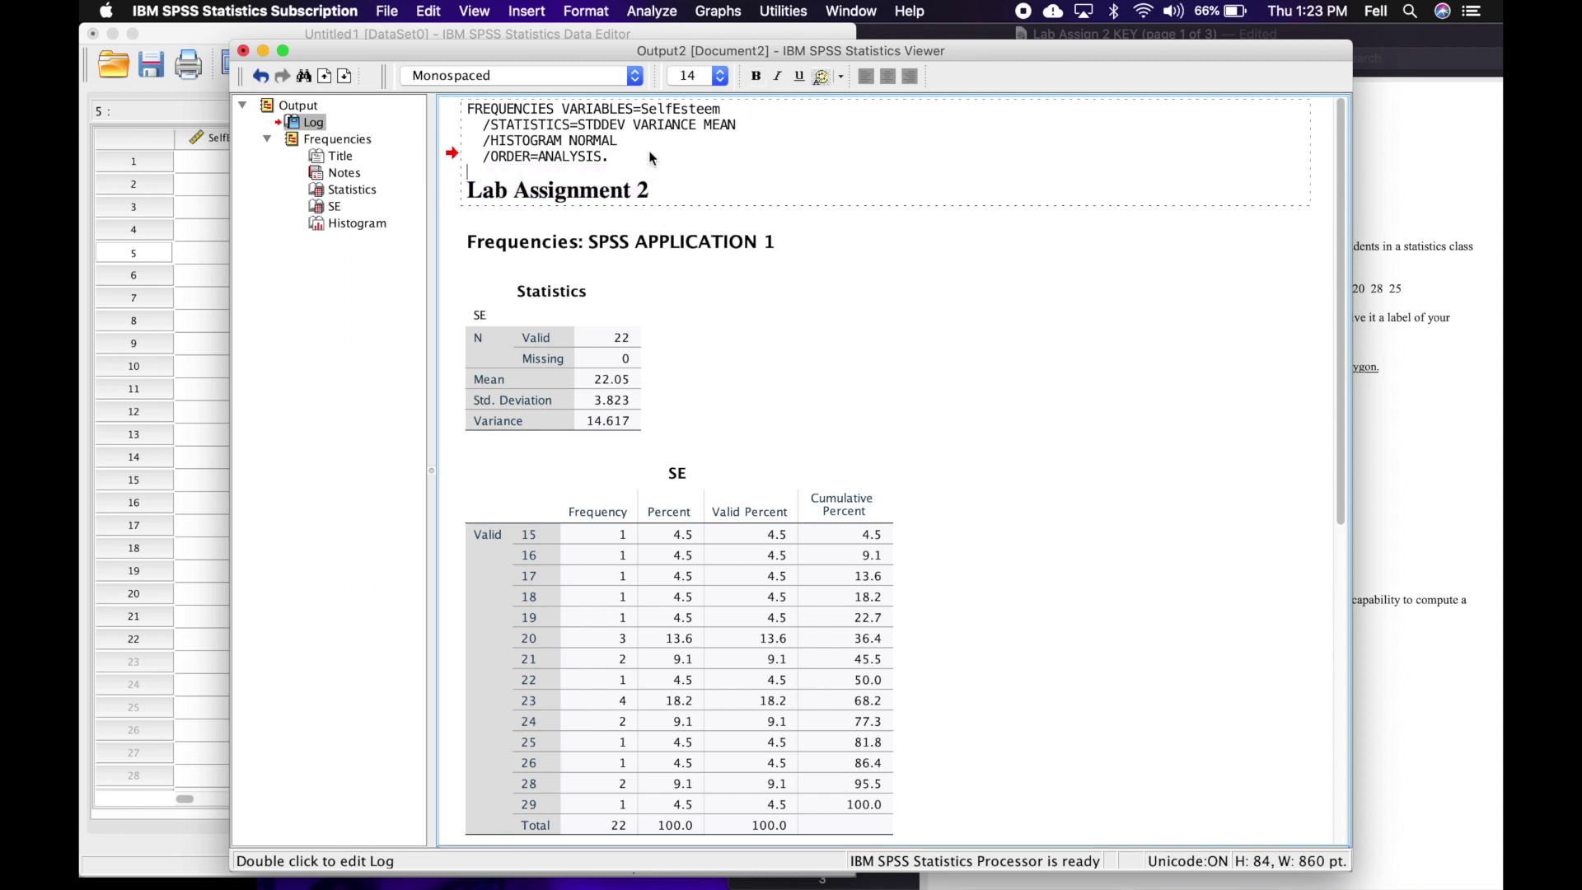
{"action": "left_click", "coordinate": [992, 300]}
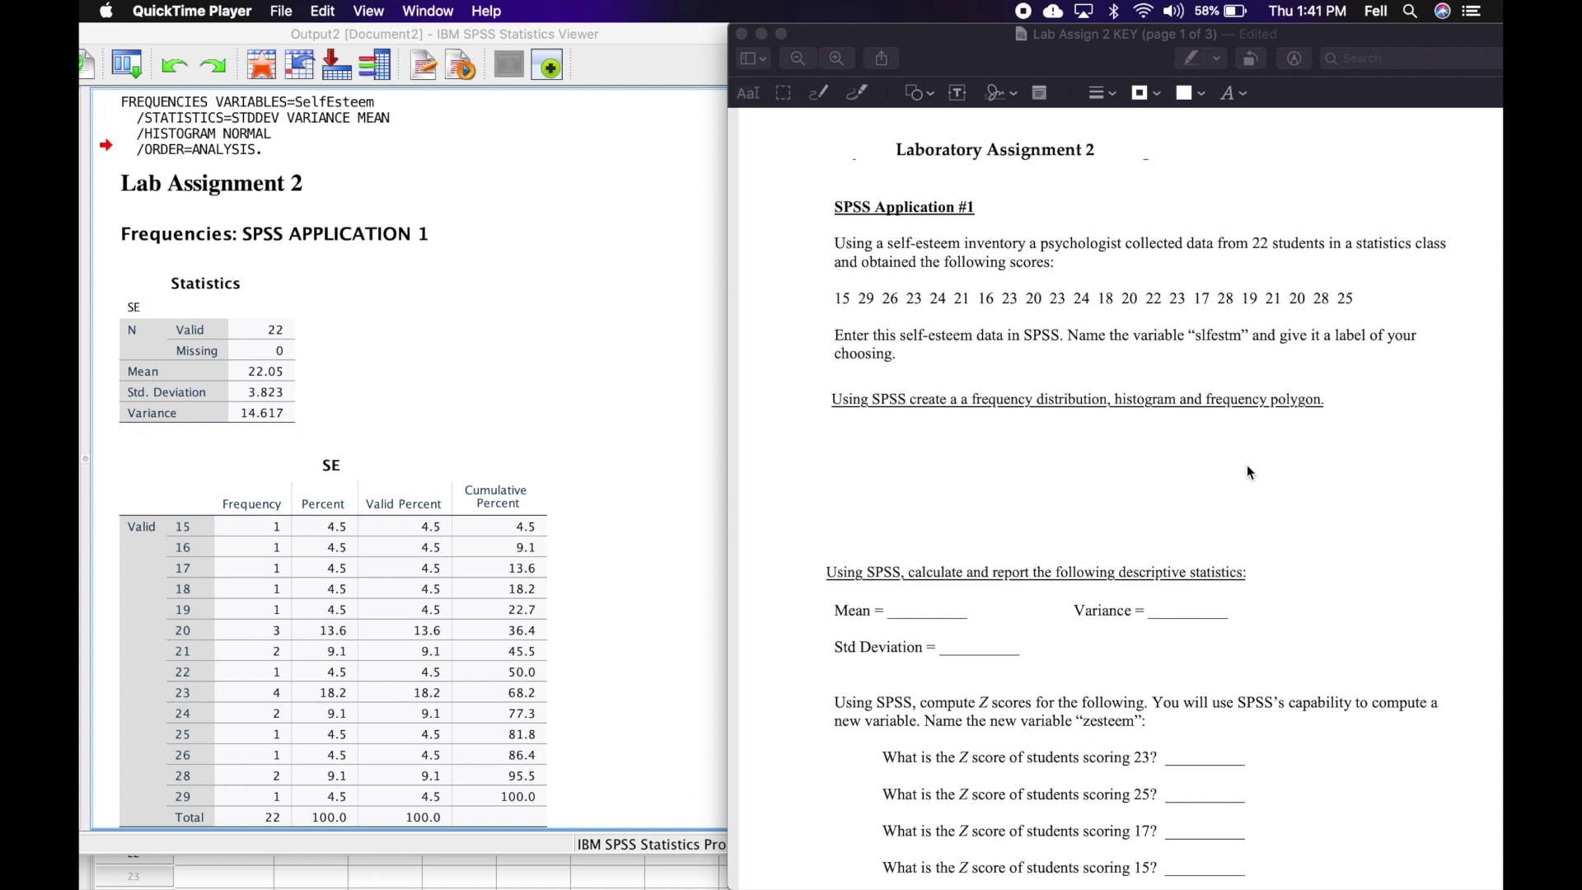
- In Chart Builder, place a Histogram-gallery frequency polygon and put SE on the x-axis
{"action": "left_click", "coordinate": [361, 854]}
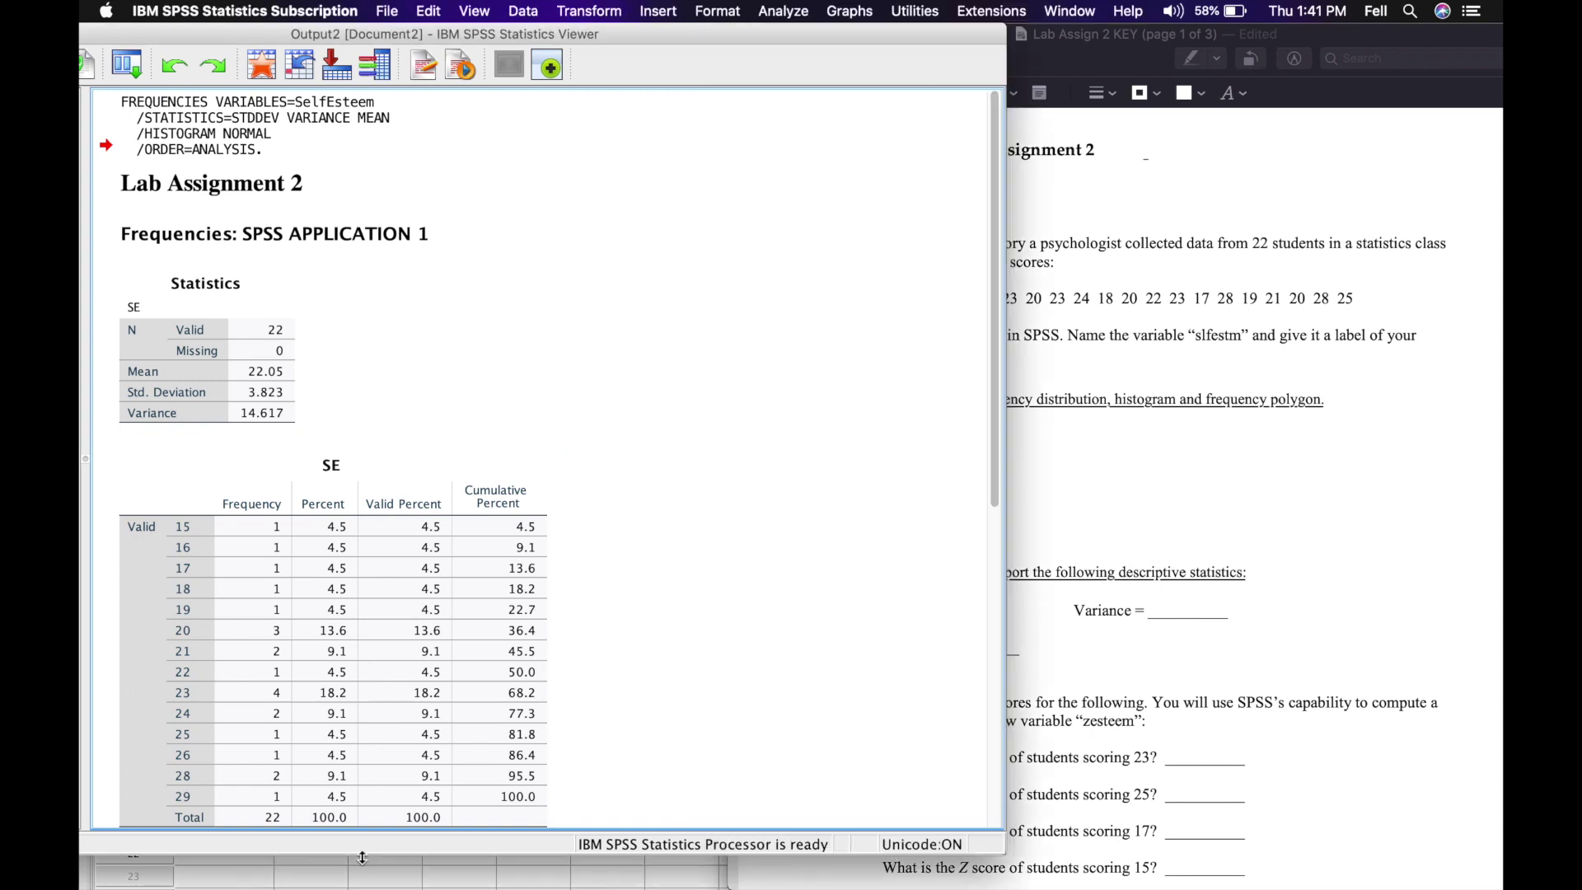
{"action": "left_click", "coordinate": [459, 875]}
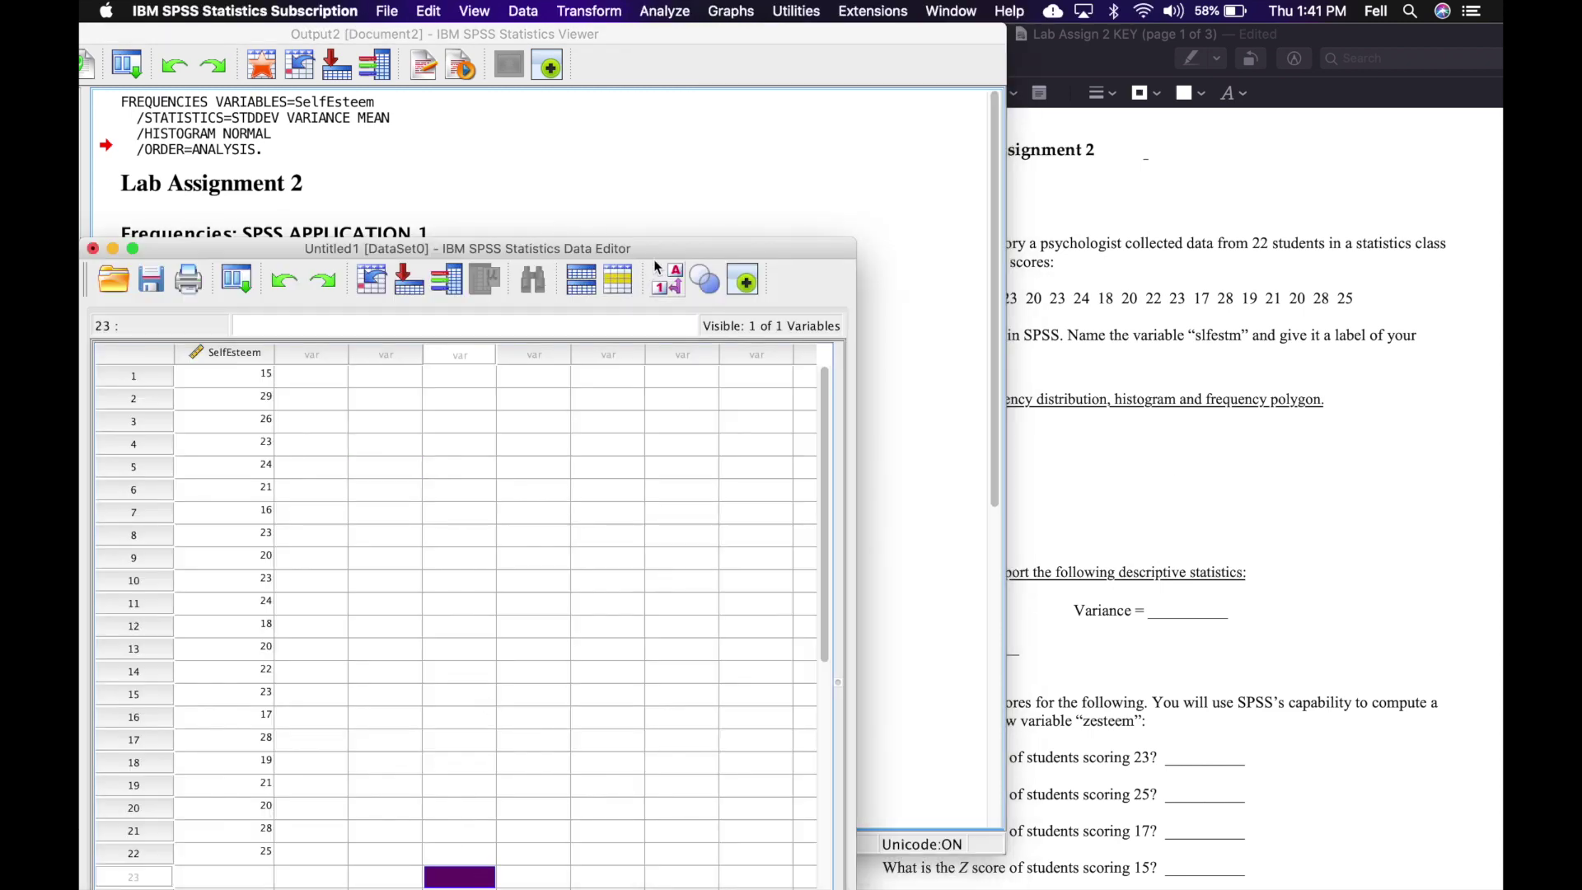
{"action": "left_click_drag", "start_coordinate": [667, 250], "coordinate": [675, 33]}
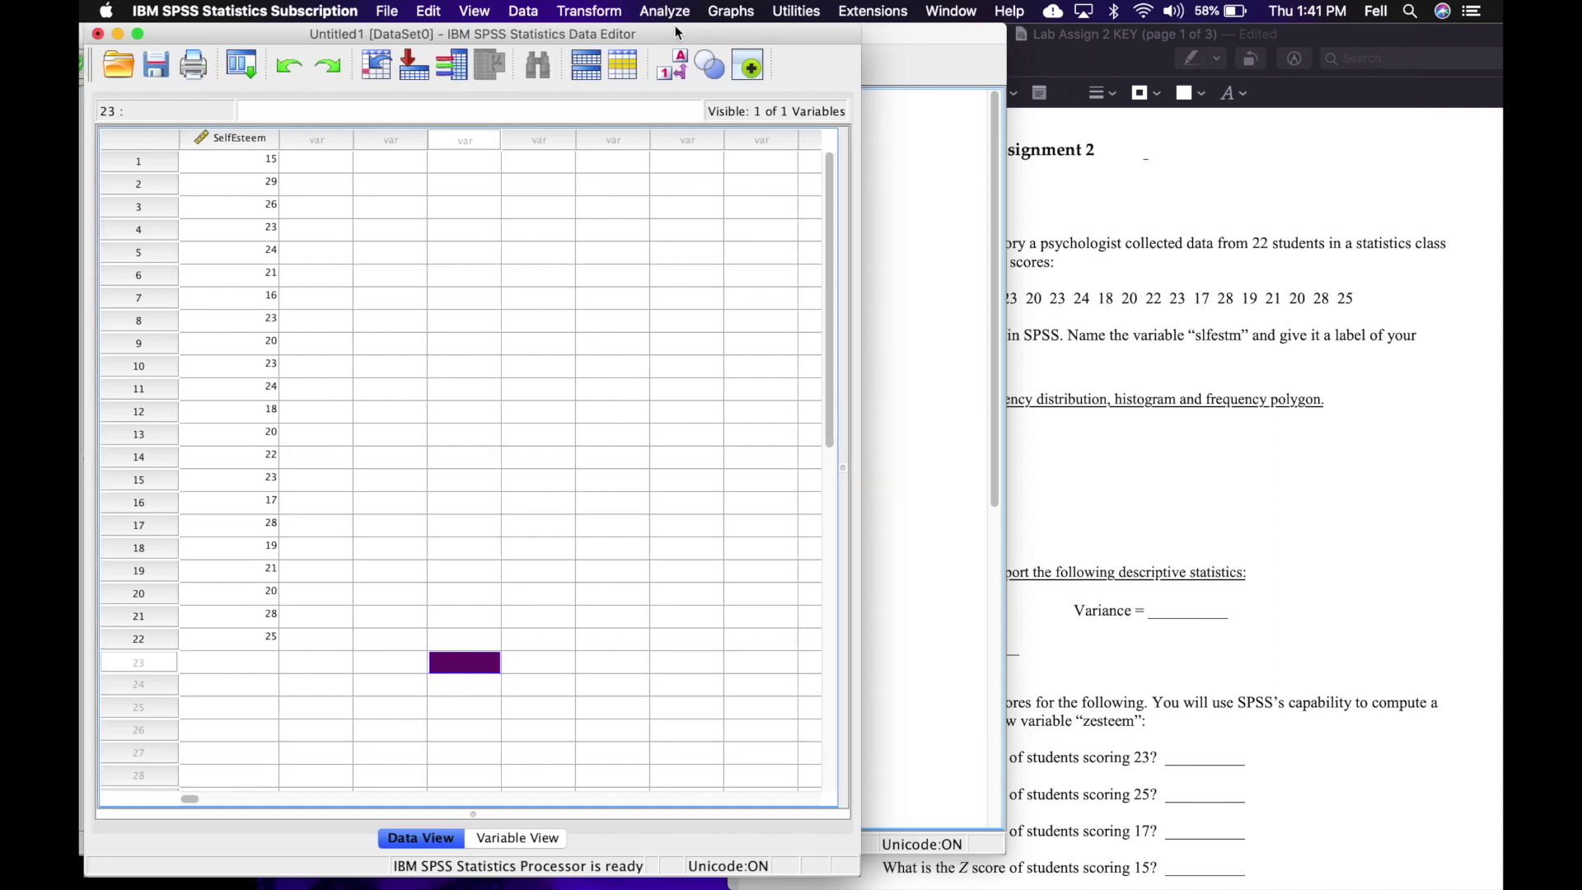
{"action": "left_click", "coordinate": [729, 10]}
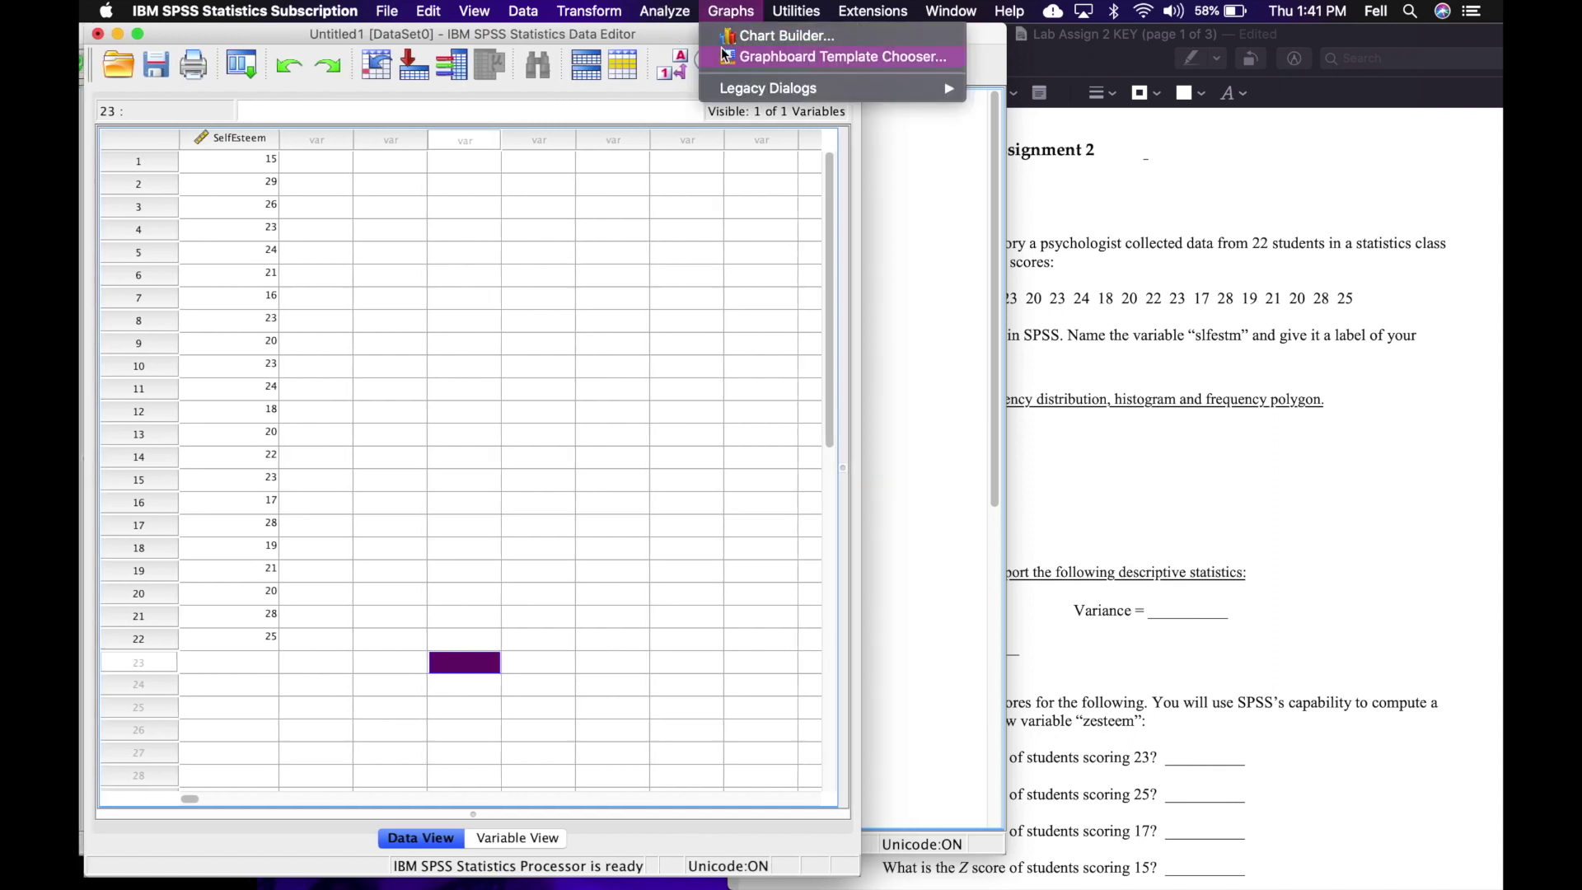
{"action": "left_click", "coordinate": [724, 37]}
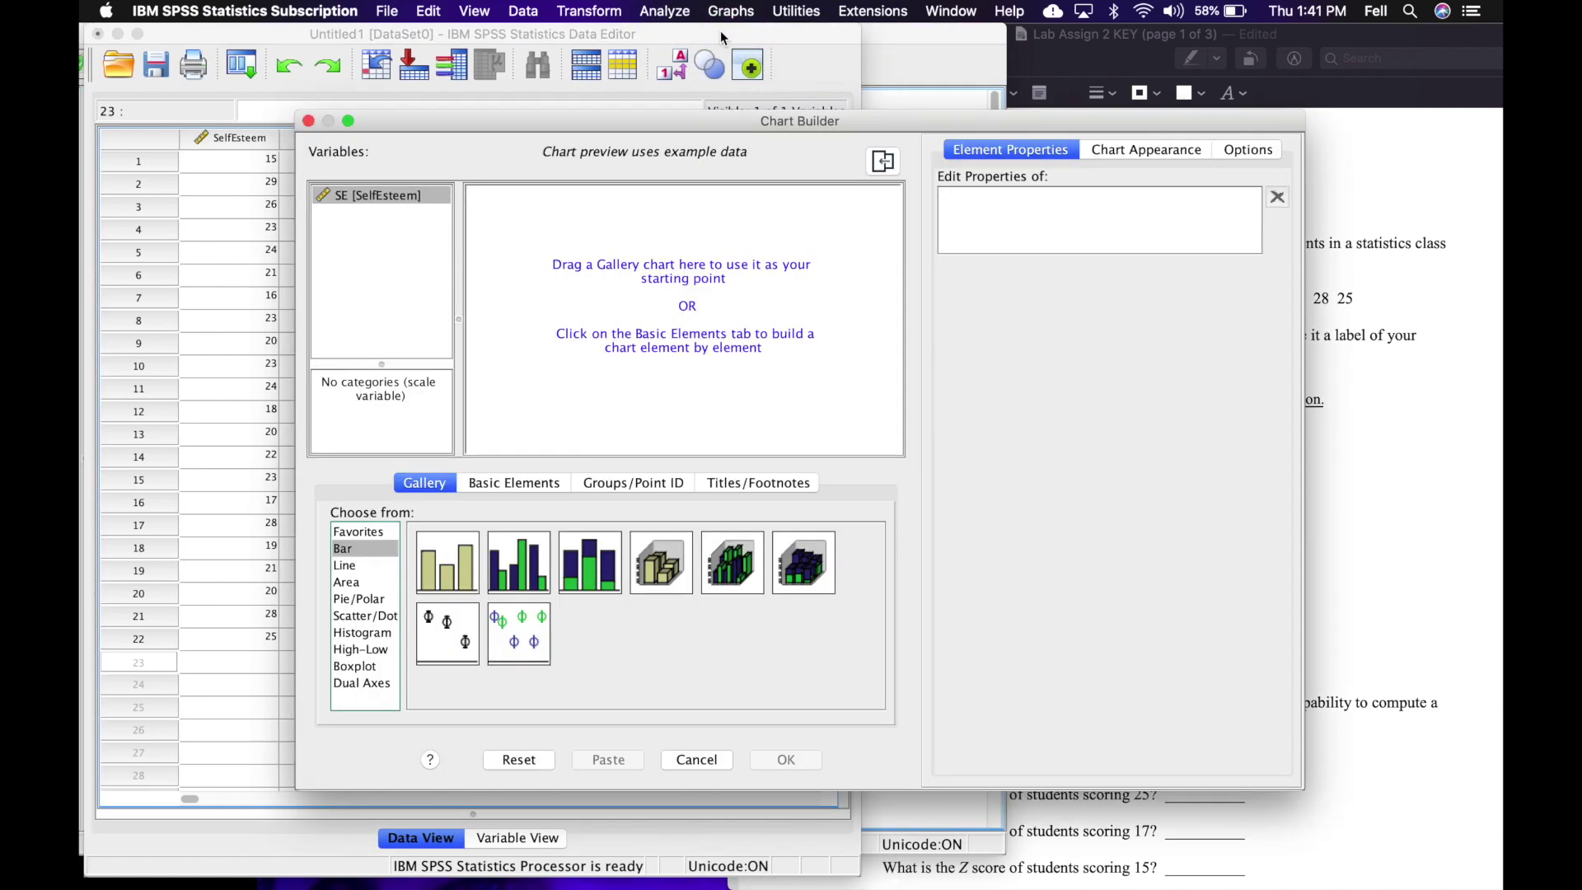
{"action": "left_click", "coordinate": [354, 632]}
{"action": "left_click_drag", "start_coordinate": [607, 573], "coordinate": [646, 318]}
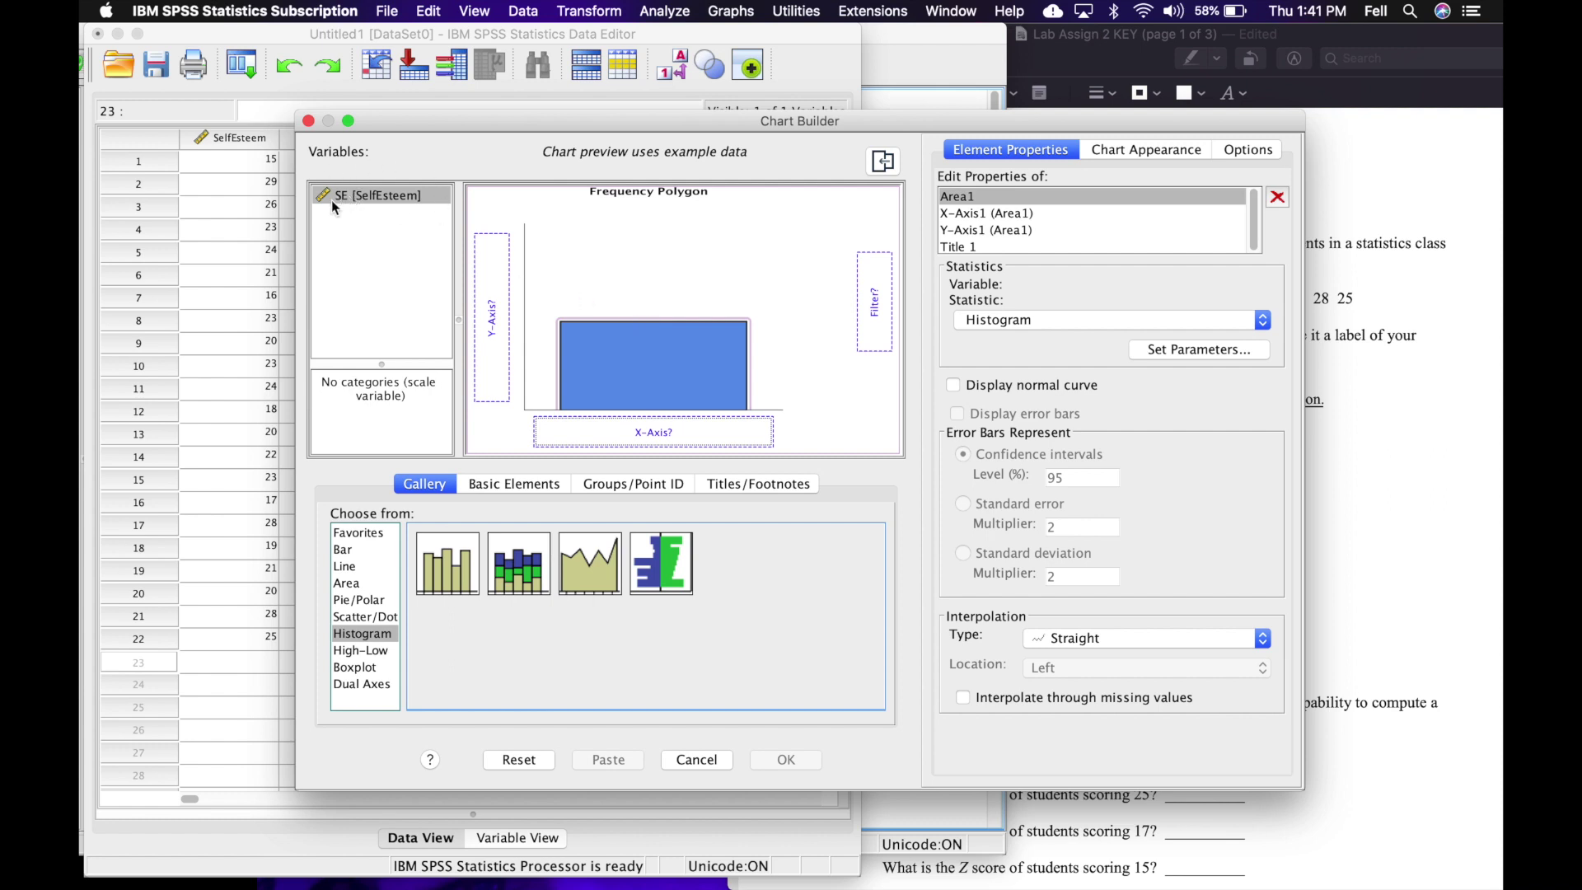
{"action": "left_click_drag", "start_coordinate": [331, 198], "coordinate": [605, 423]}
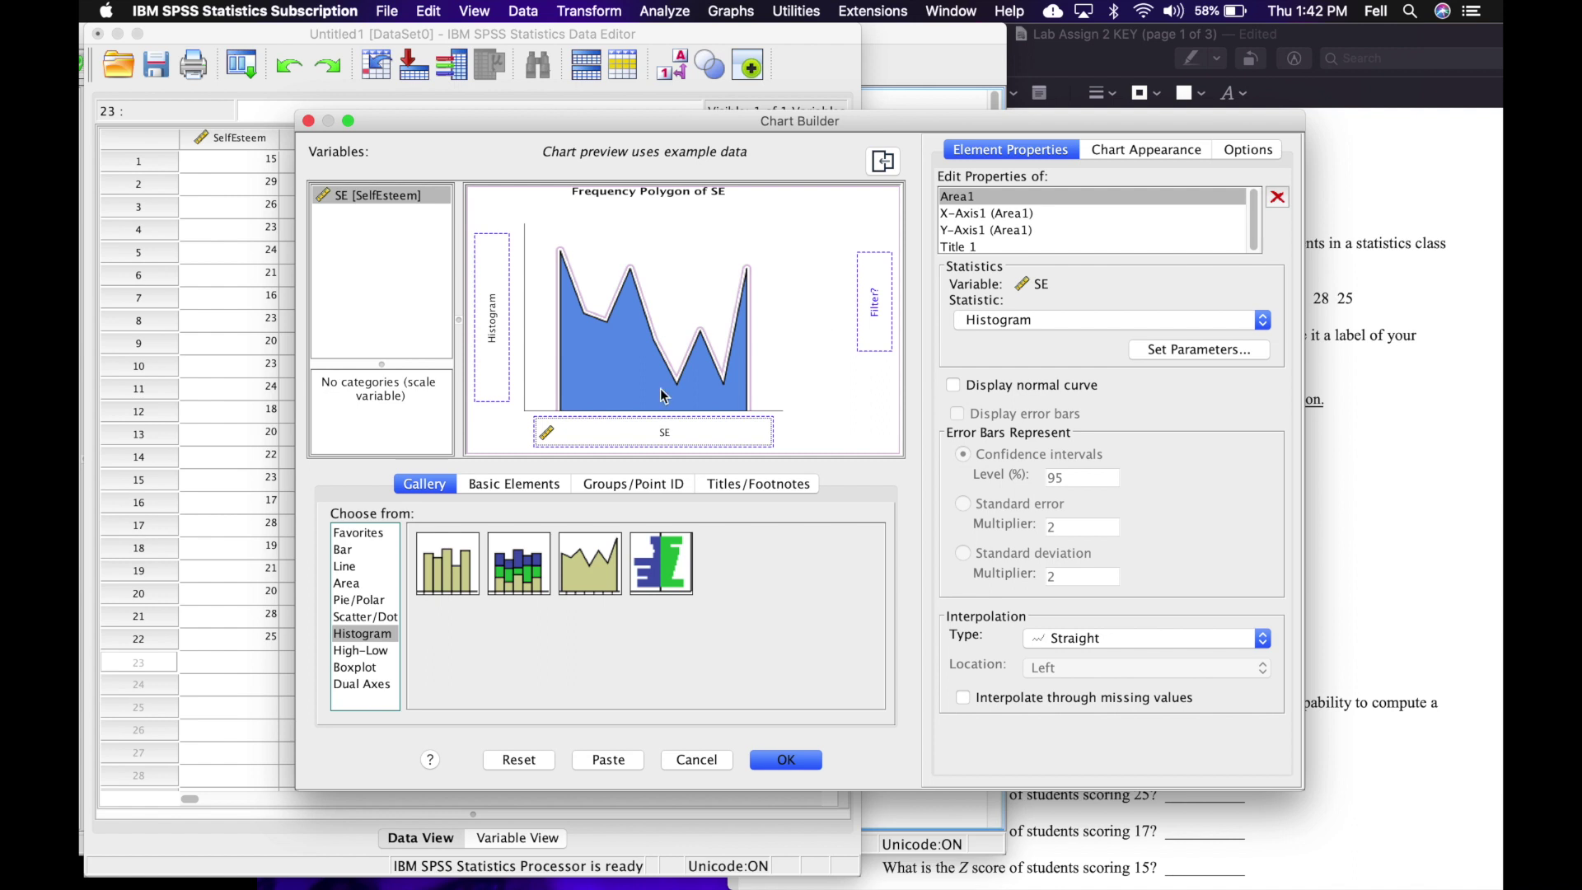
- Set a custom bin anchor of .5 and an interval width of 1, then build the chart
{"action": "left_click", "coordinate": [1164, 348]}
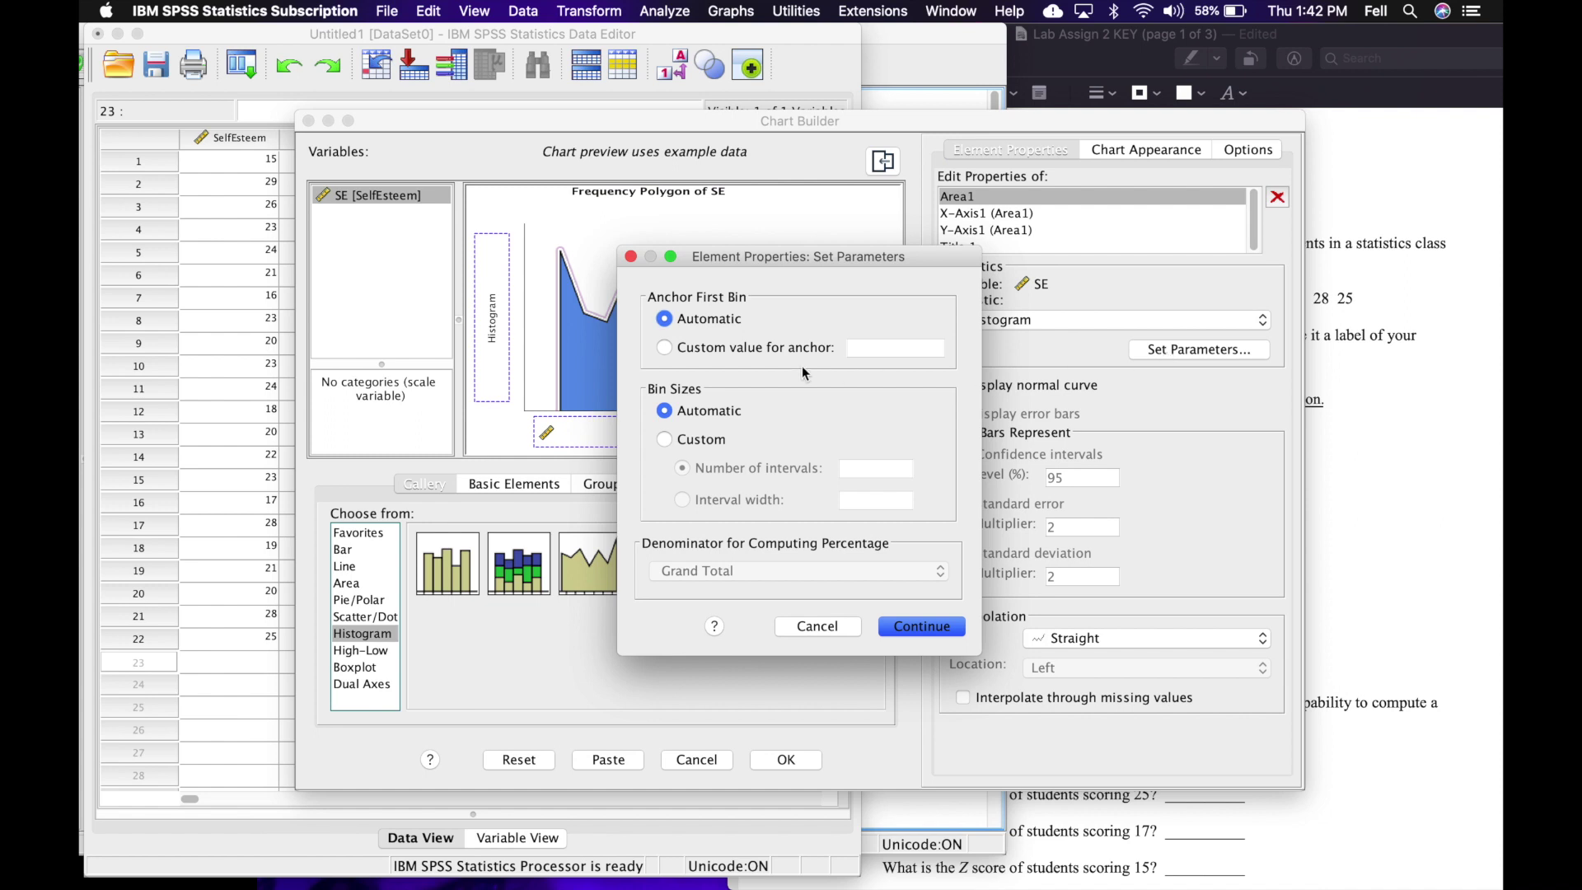
{"action": "left_click", "coordinate": [663, 347]}
{"action": "left_click", "coordinate": [916, 351]}
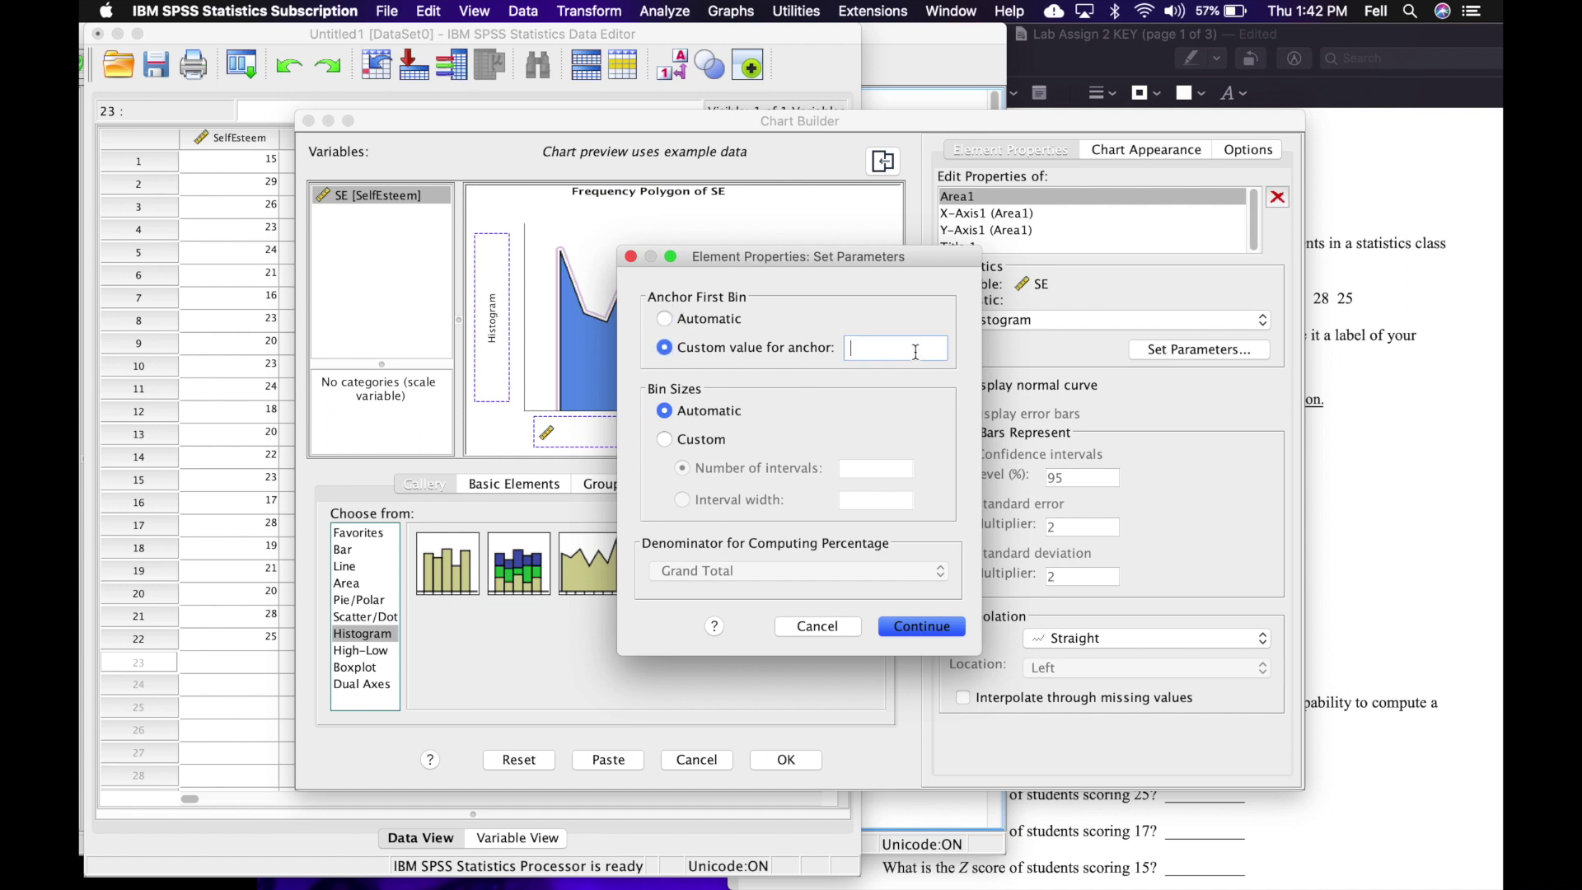
{"action": "type", "text": ".5"}
{"action": "left_click", "coordinate": [663, 439]}
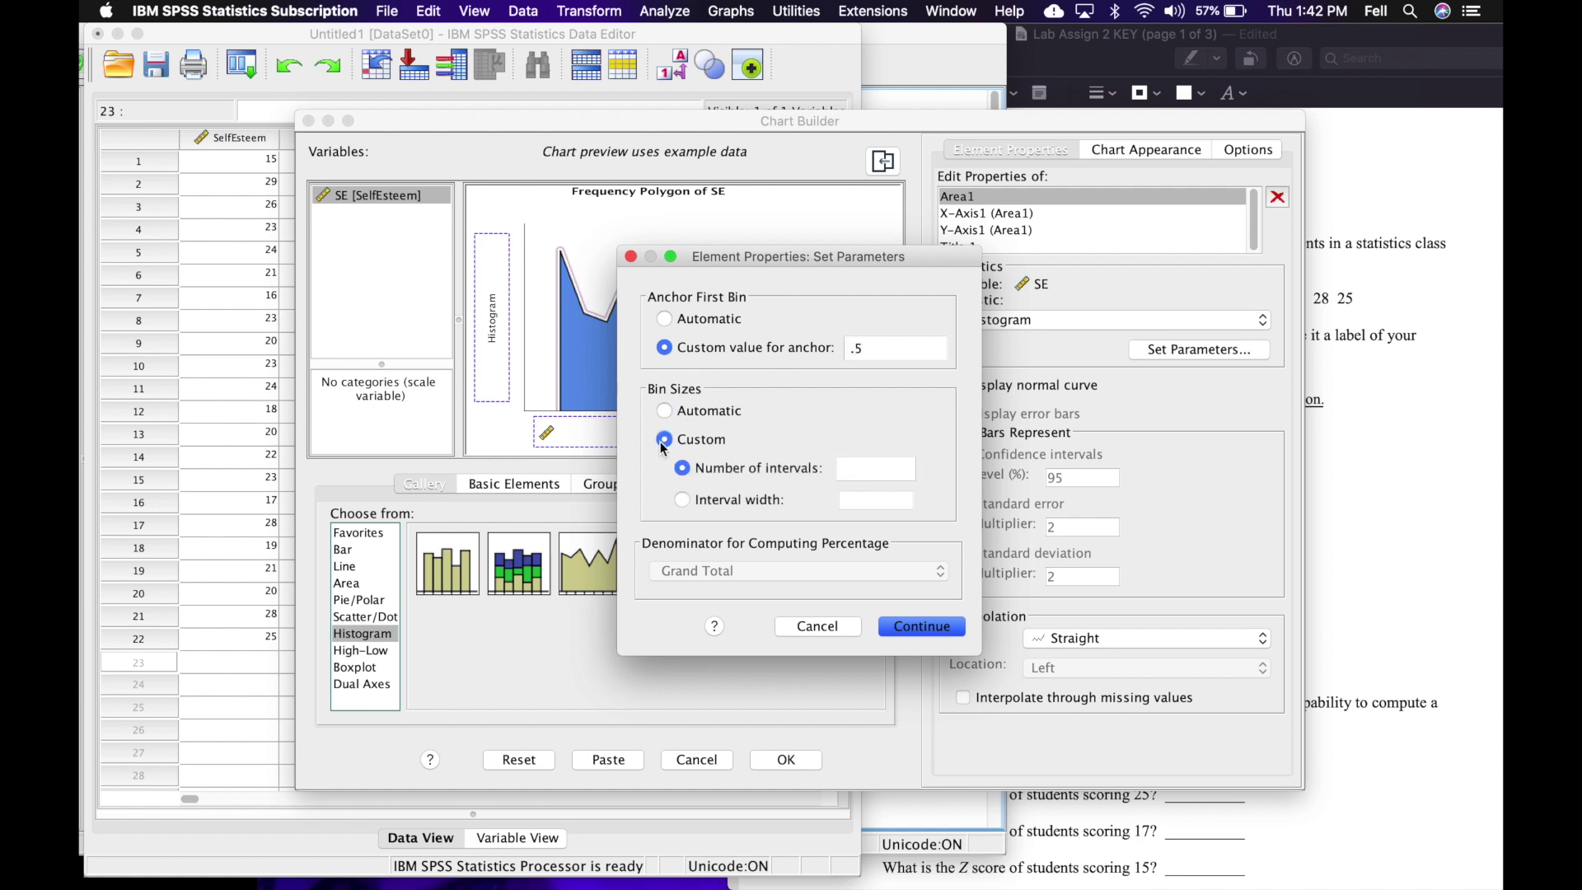
{"action": "left_click", "coordinate": [683, 500]}
{"action": "left_click", "coordinate": [870, 498]}
{"action": "type", "text": "1"}
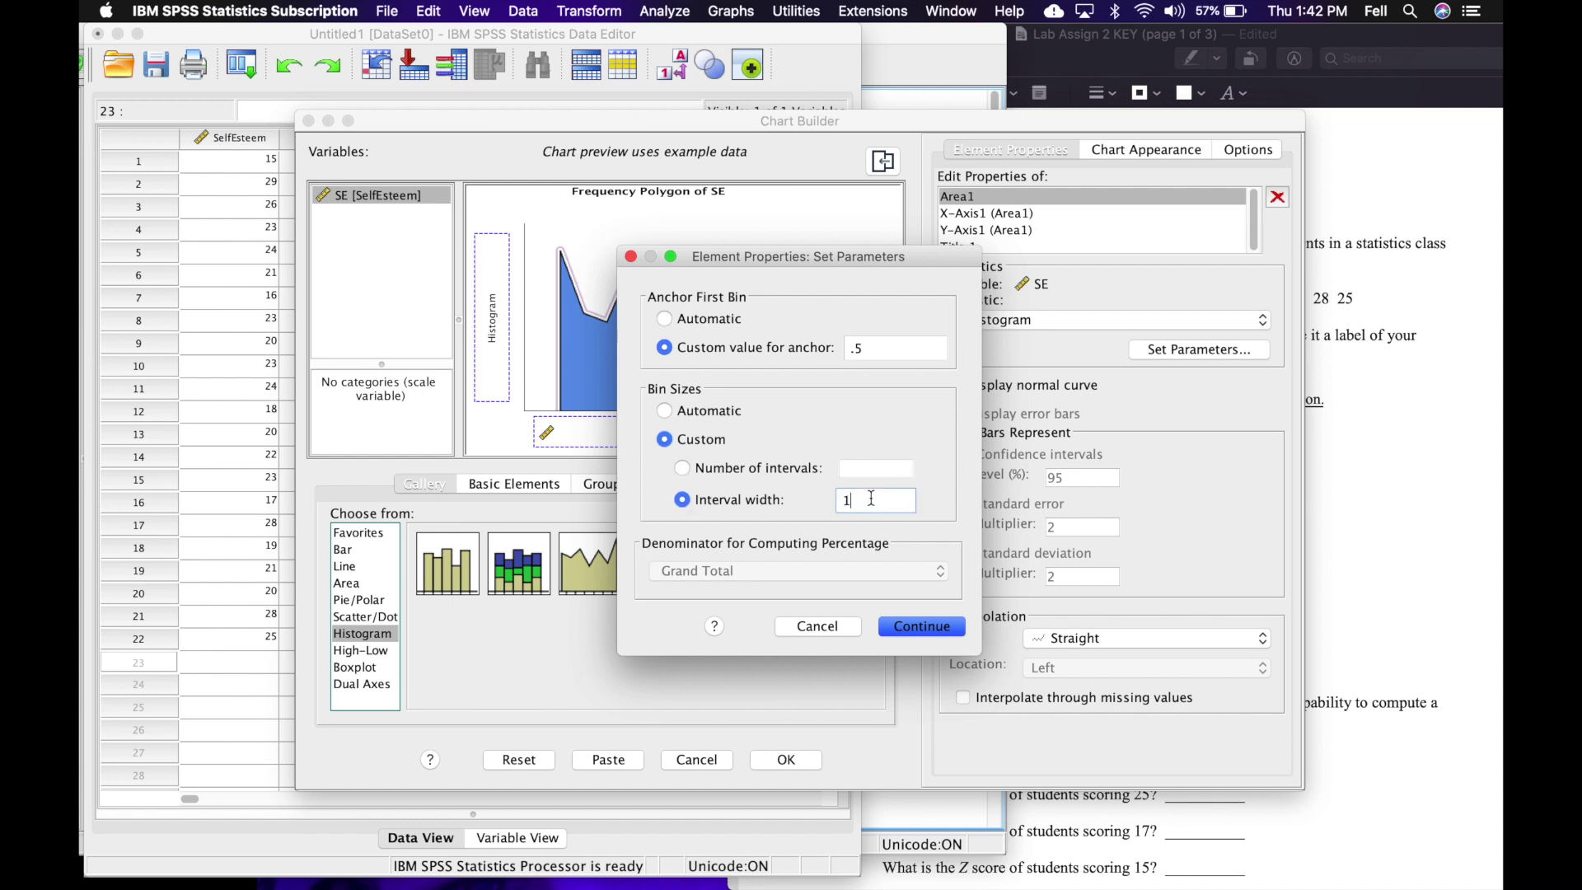
{"action": "left_click", "coordinate": [937, 626]}
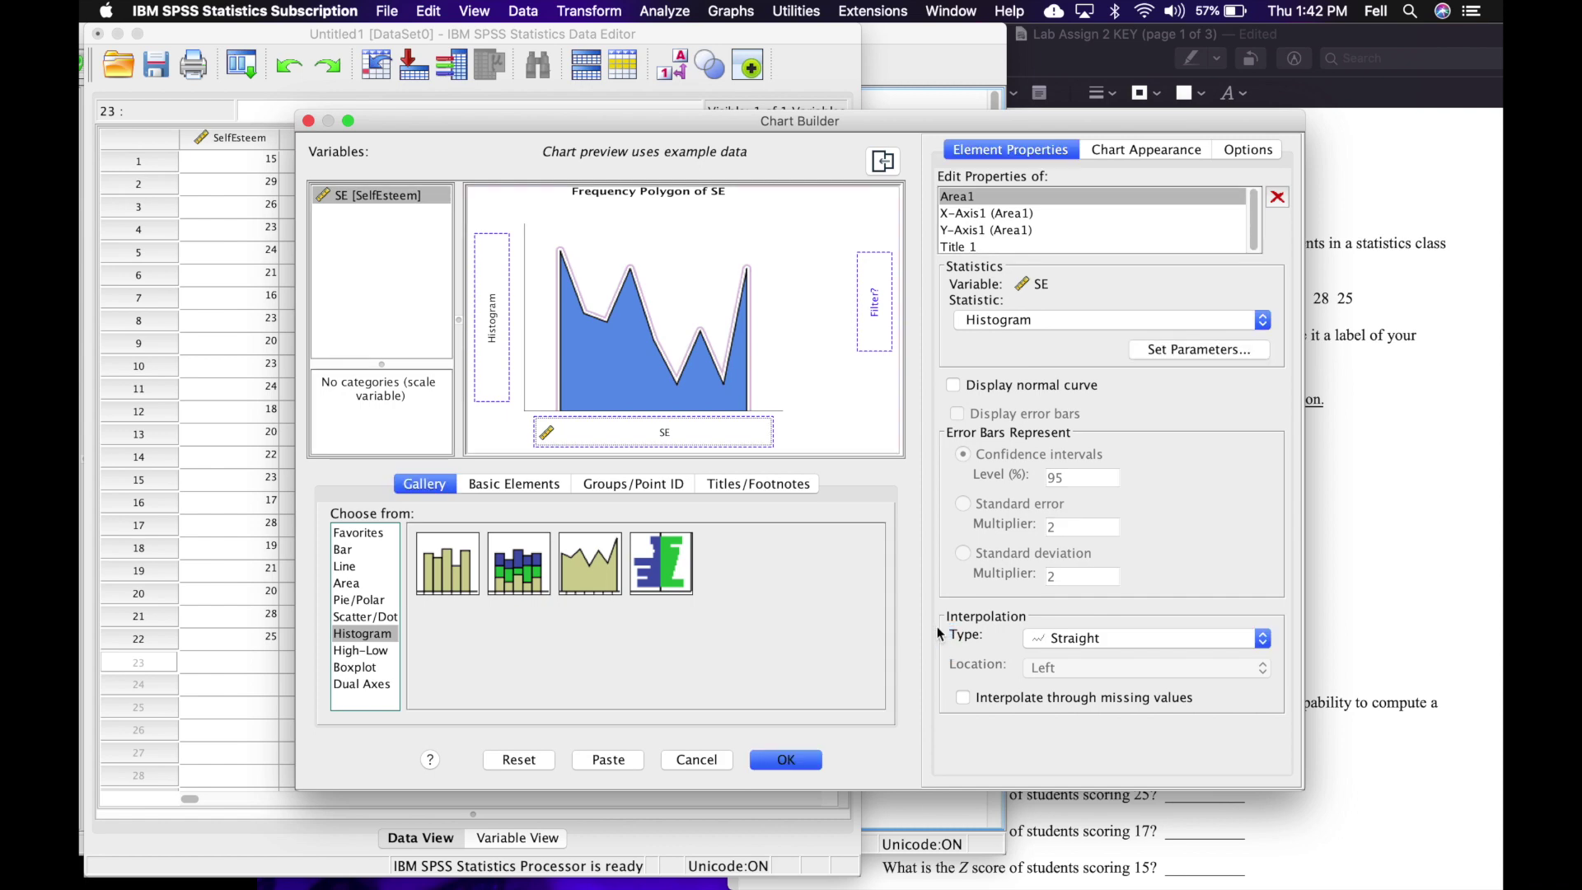
{"action": "left_click", "coordinate": [789, 760]}
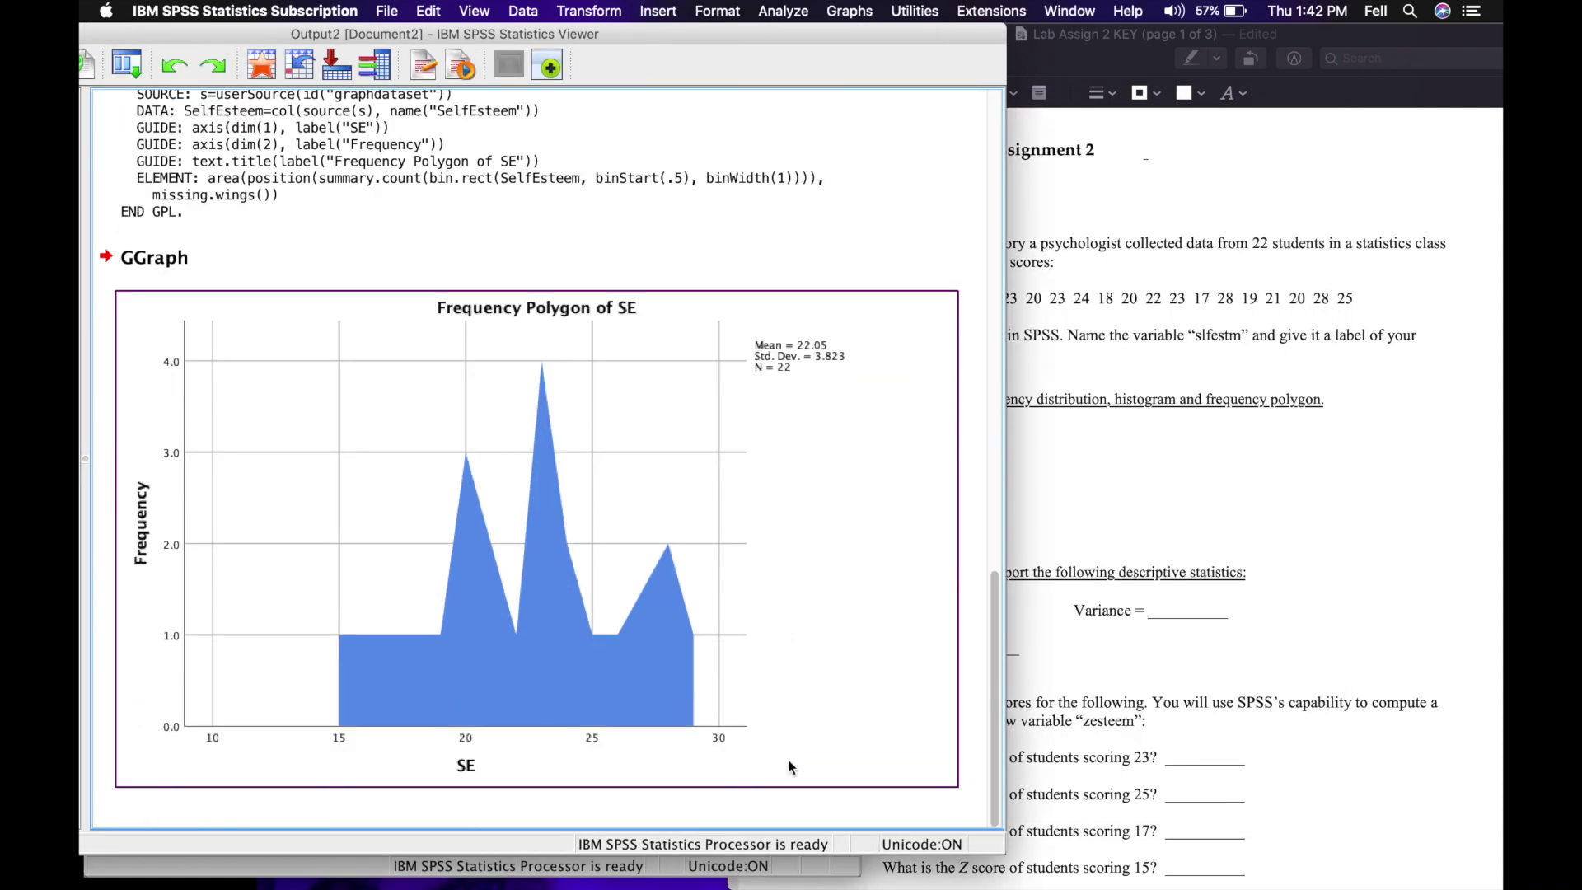
- Widen the output window and open the SE frequency polygon in a separate Chart Editor
{"action": "left_click_drag", "start_coordinate": [800, 32], "coordinate": [1054, 31]}
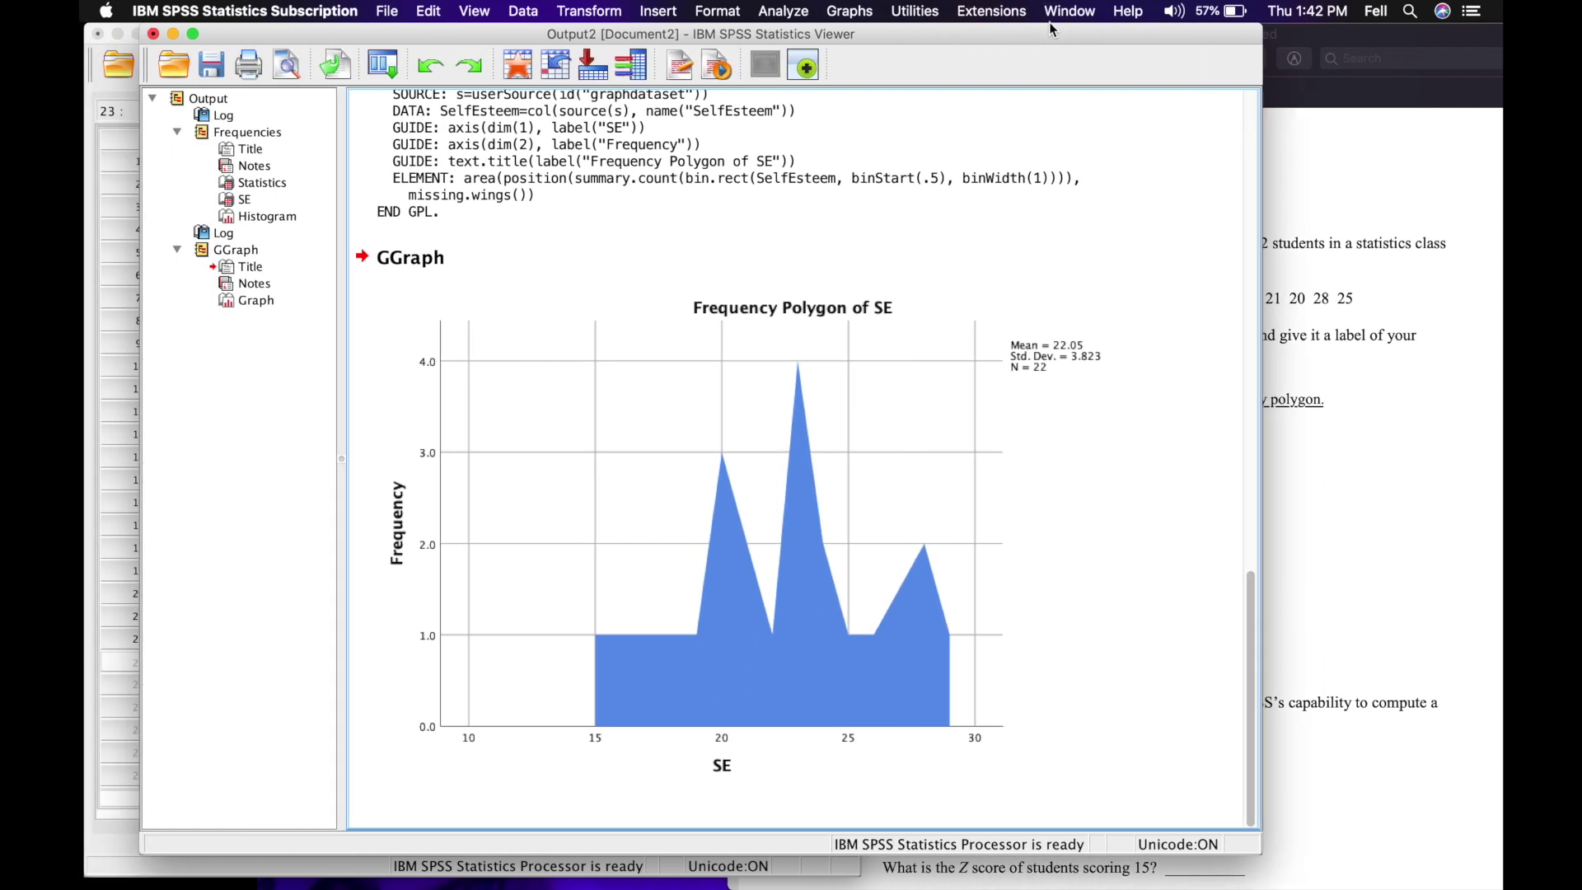
{"action": "left_click", "coordinate": [880, 496]}
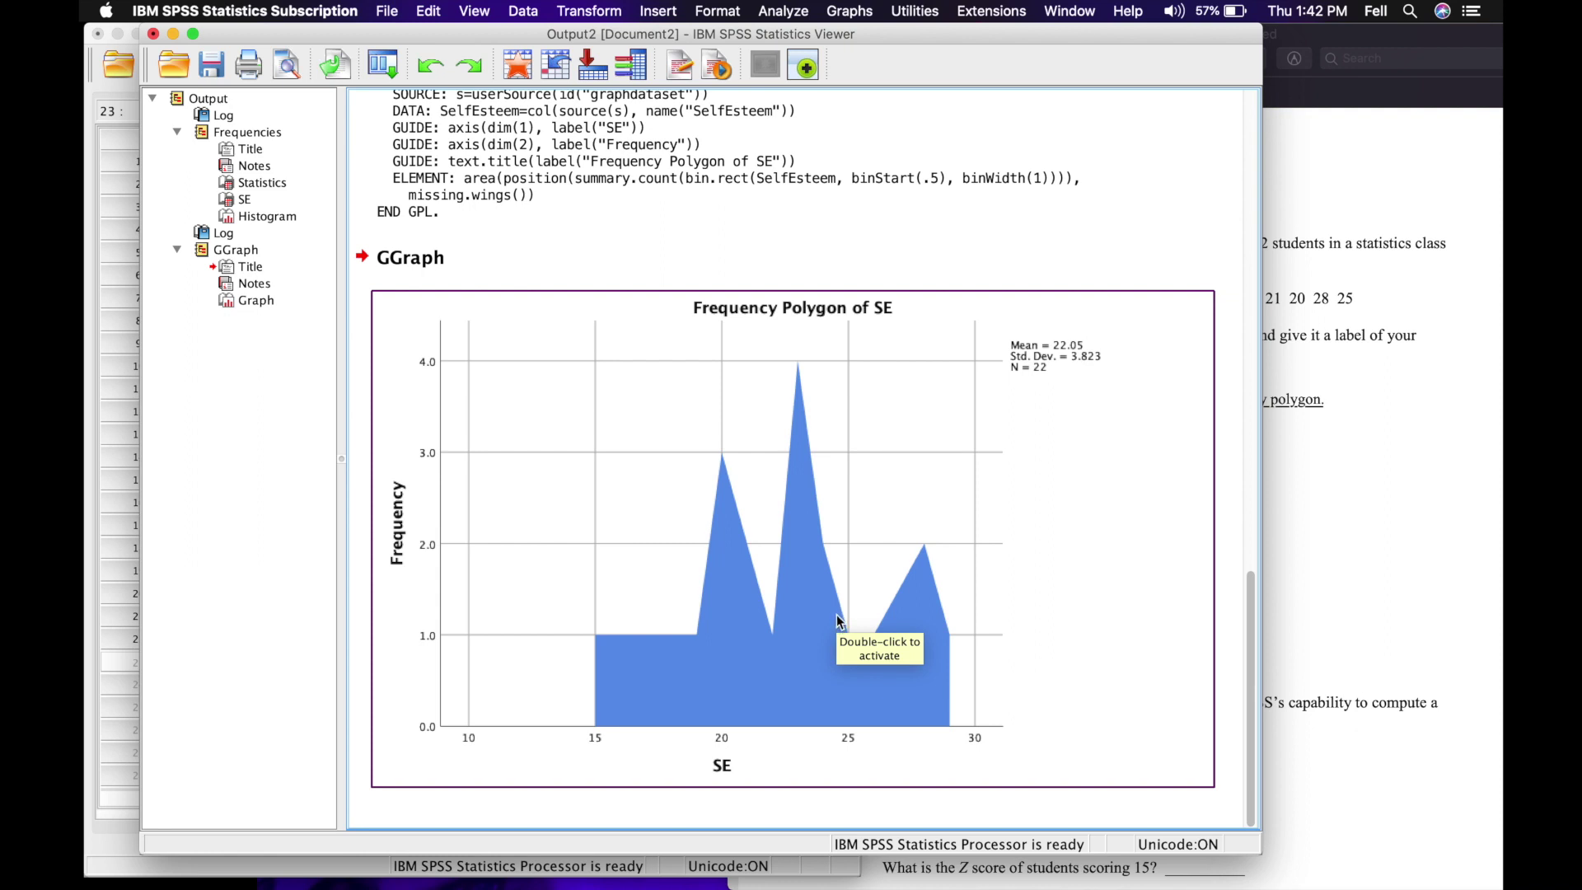
{"action": "right_click", "coordinate": [837, 616]}
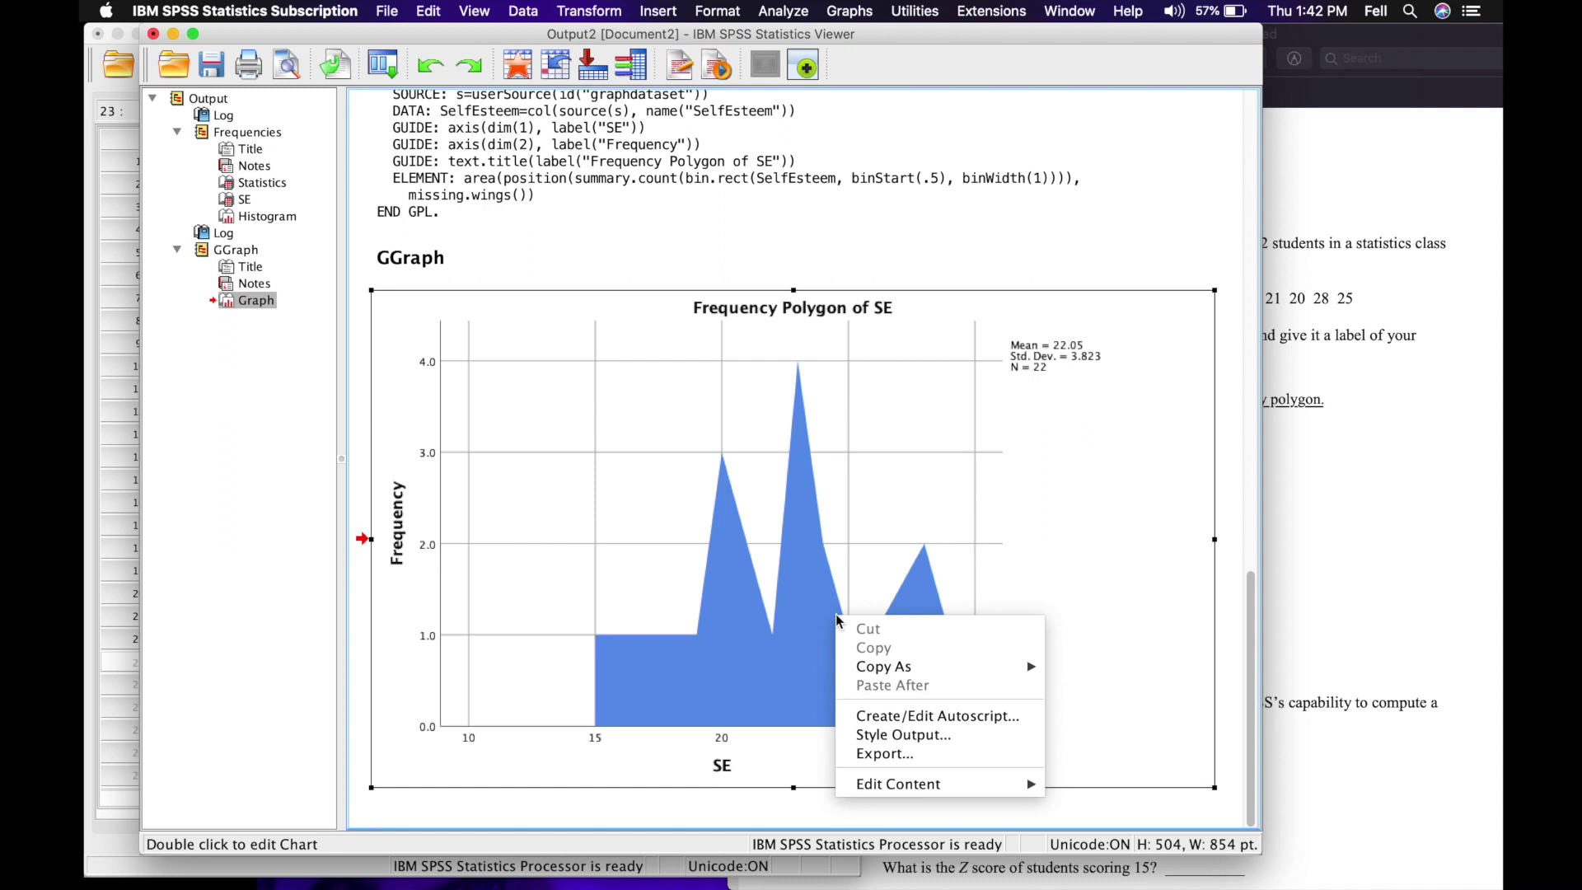
{"action": "mouse_move", "coordinate": [886, 784]}
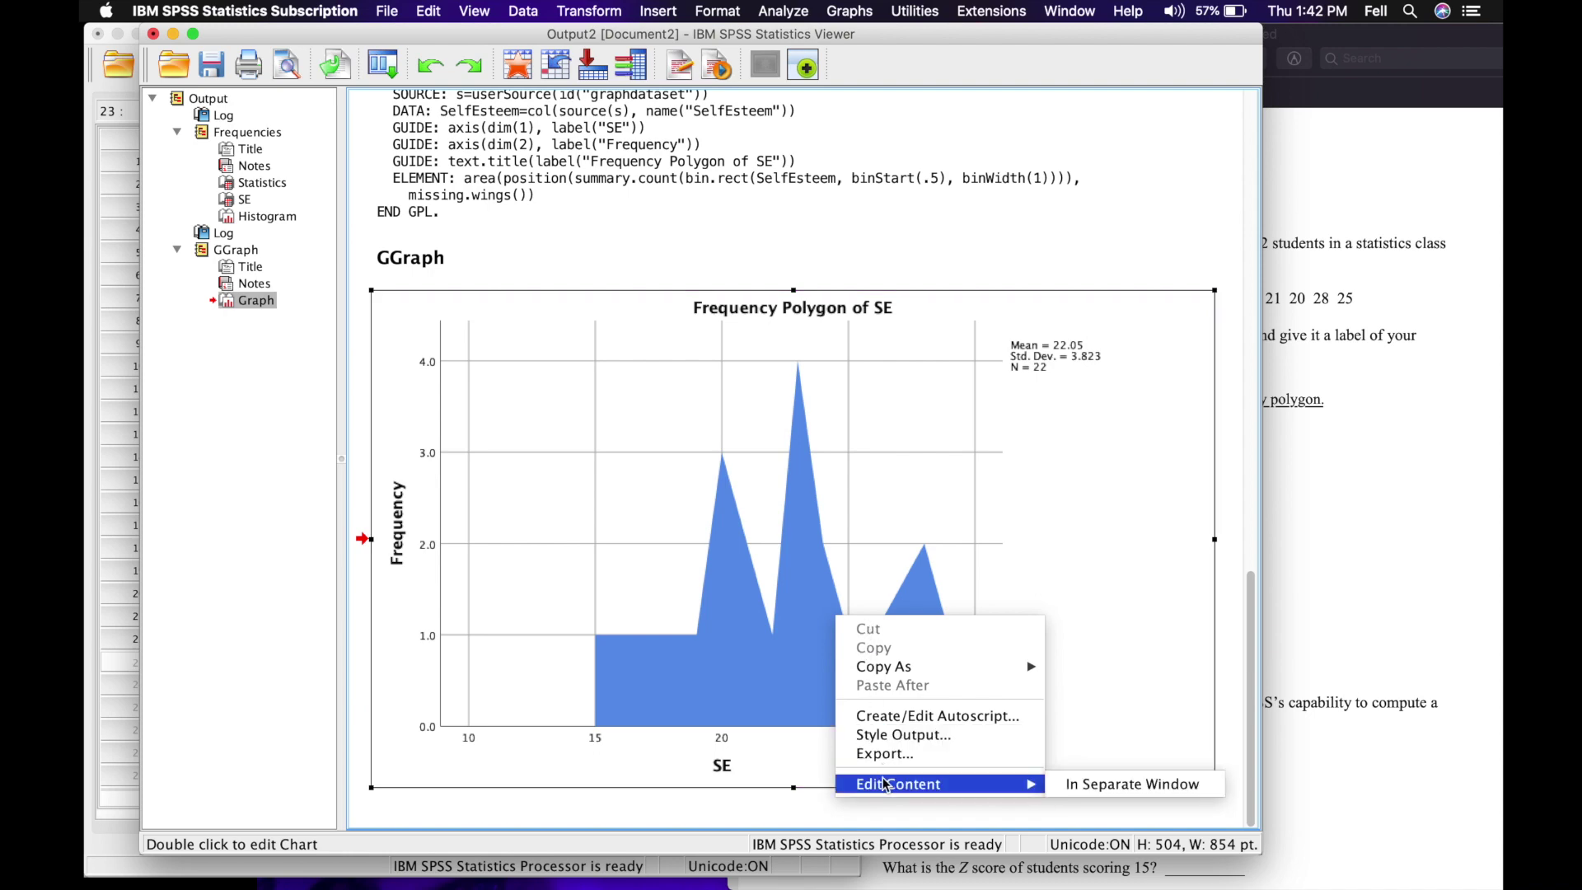
{"action": "left_click", "coordinate": [1103, 785]}
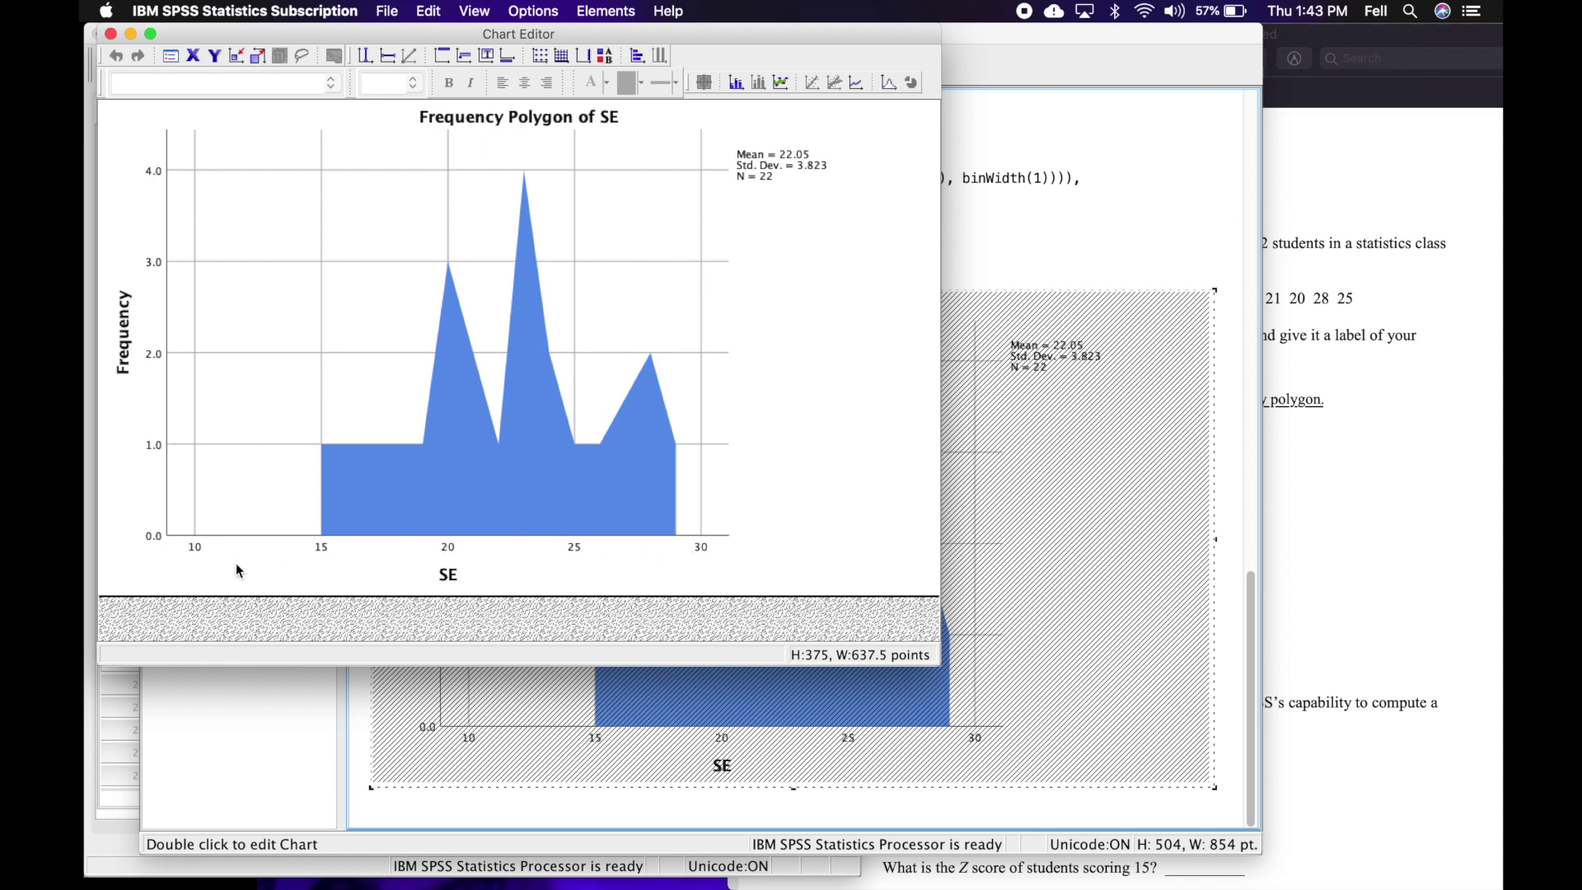
- Set the SE axis major increment to 1, labelling every value from 9 to 31
{"action": "left_click", "coordinate": [702, 548]}
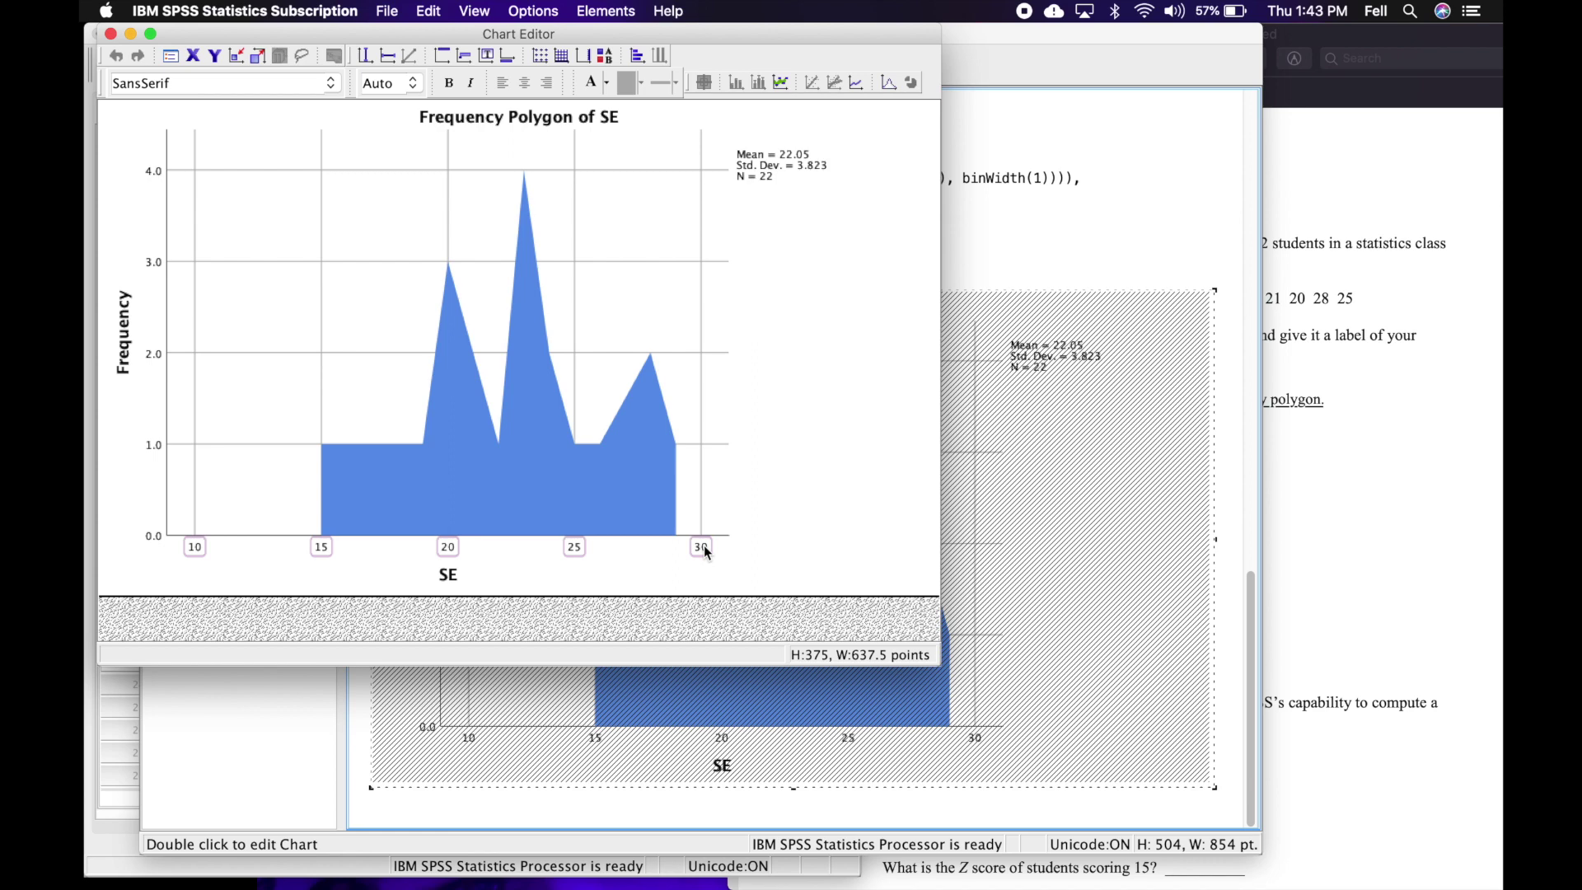
{"action": "double_click", "coordinate": [705, 550]}
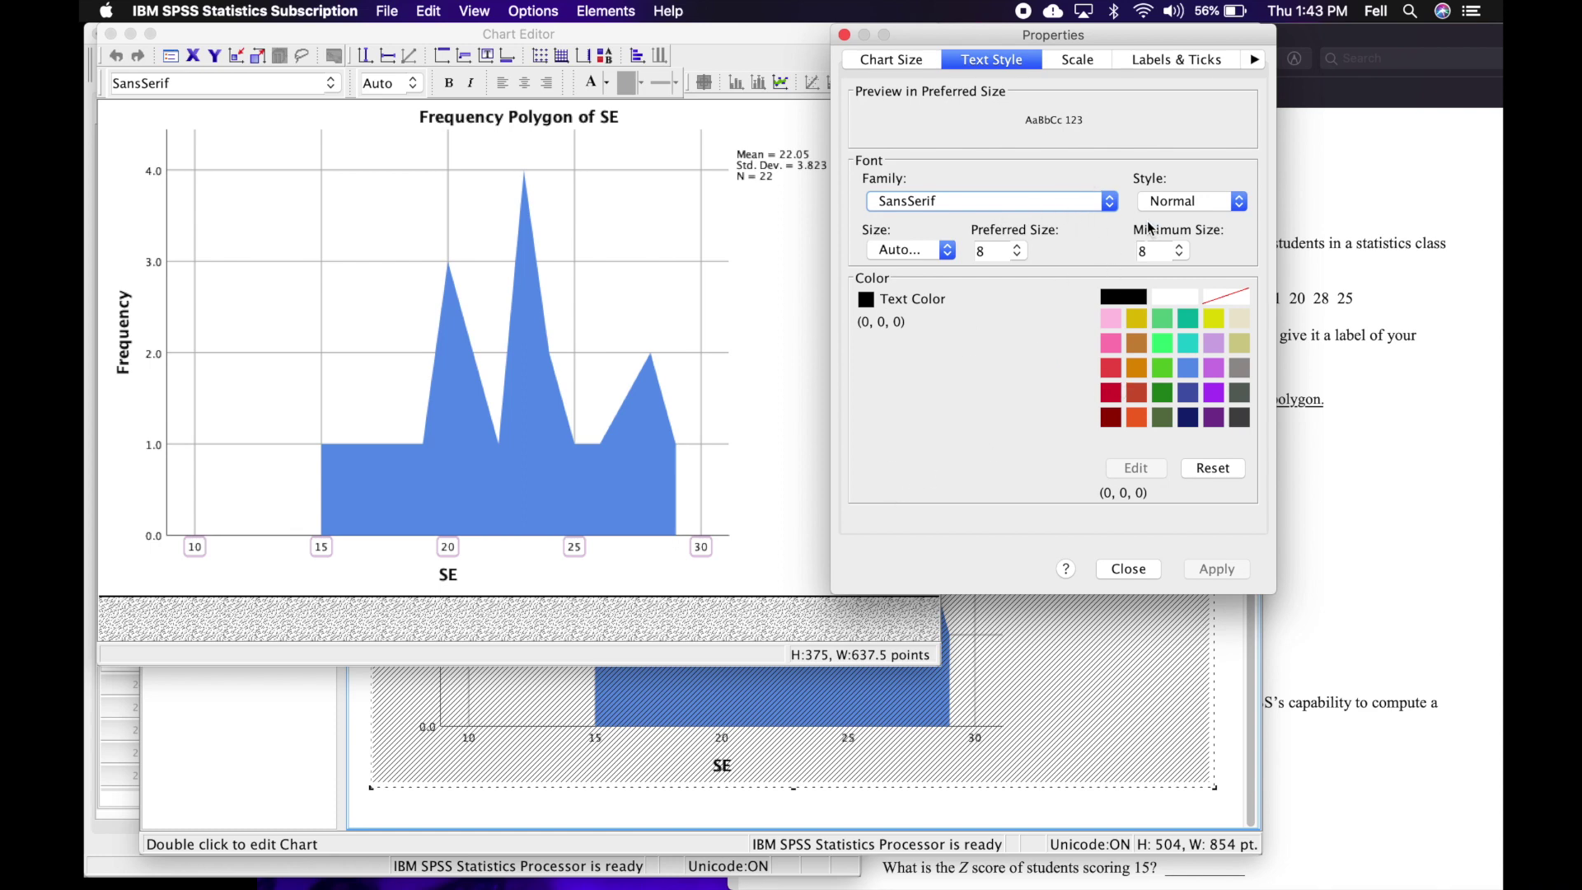
{"action": "left_click", "coordinate": [1081, 62]}
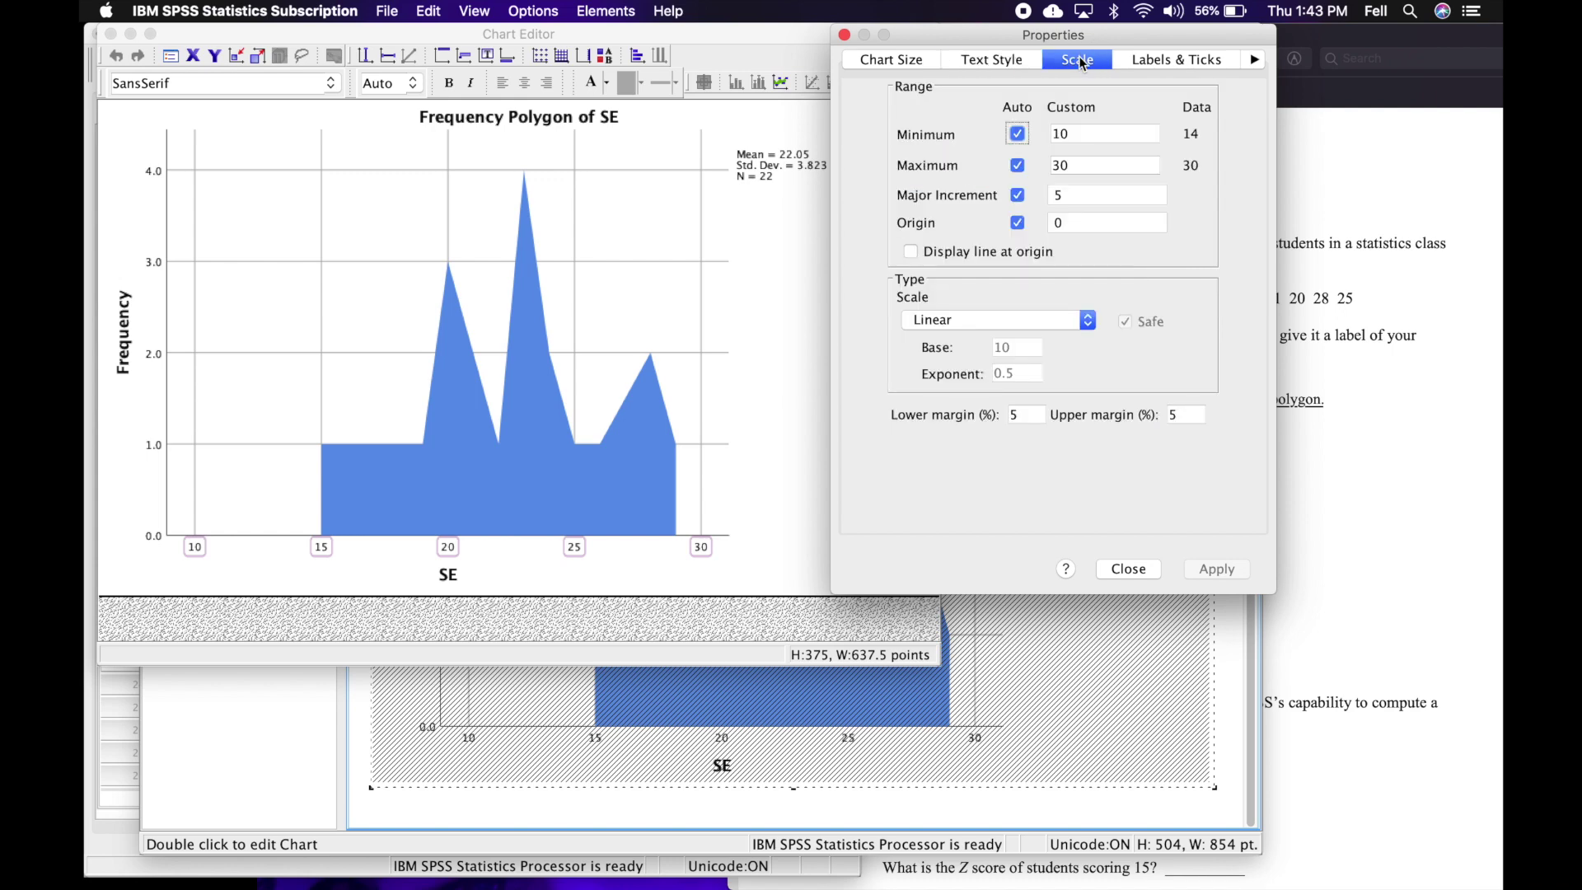
{"action": "left_click", "coordinate": [1019, 195]}
{"action": "left_click", "coordinate": [1082, 197]}
{"action": "key", "text": "BackSpace"}
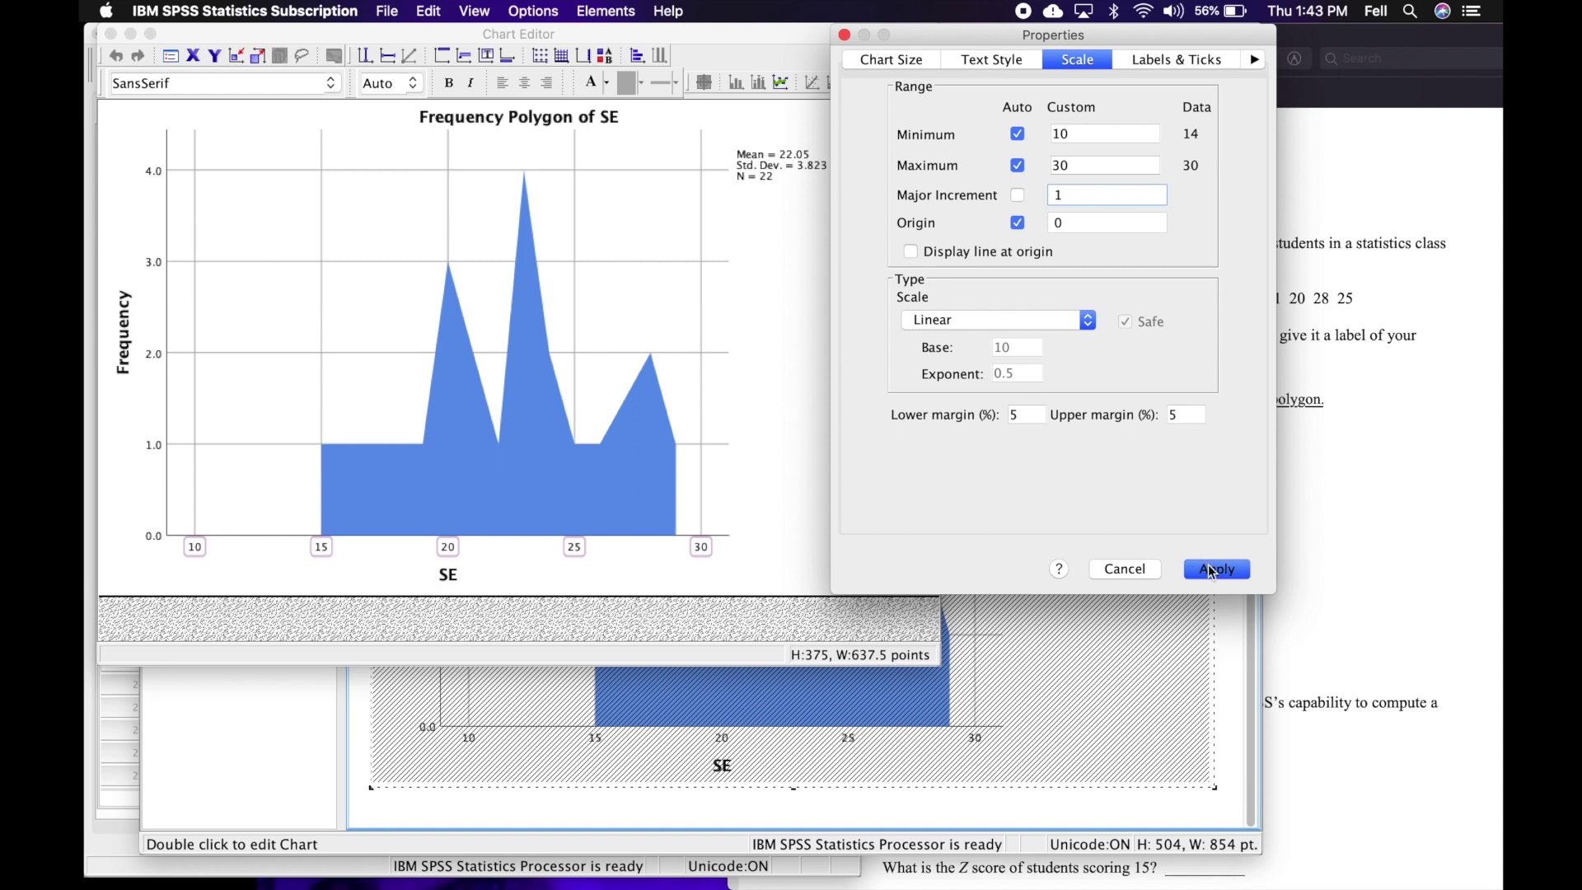
{"action": "left_click", "coordinate": [1212, 572]}
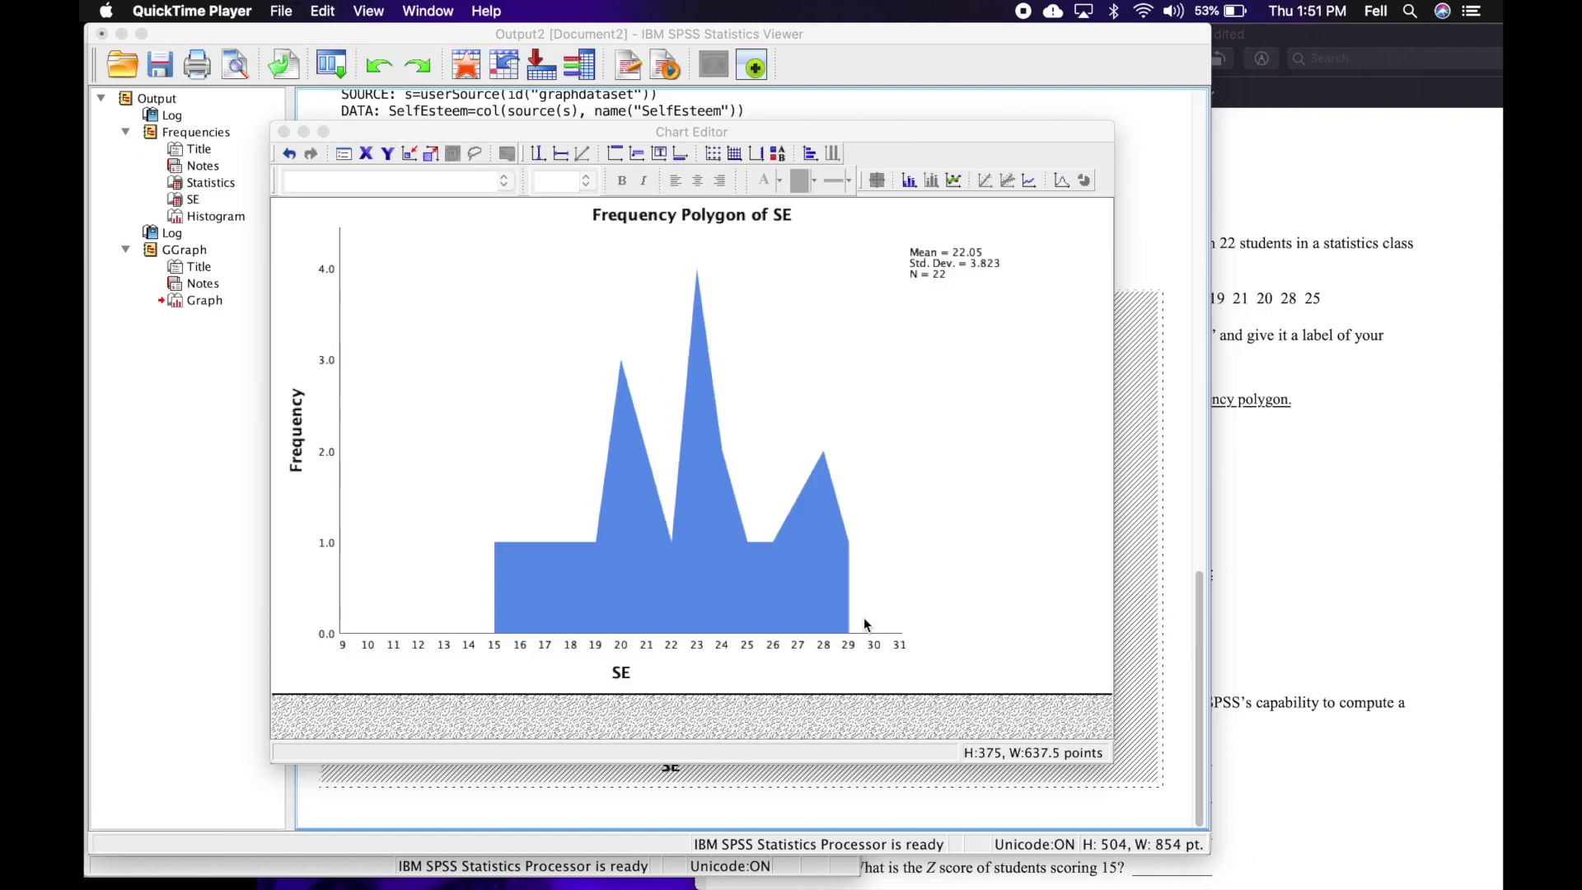
- Add a normal distribution curve to the polygon, close the Chart Editor, and return to the handout
{"action": "left_click", "coordinate": [744, 588]}
{"action": "left_click", "coordinate": [744, 588]}
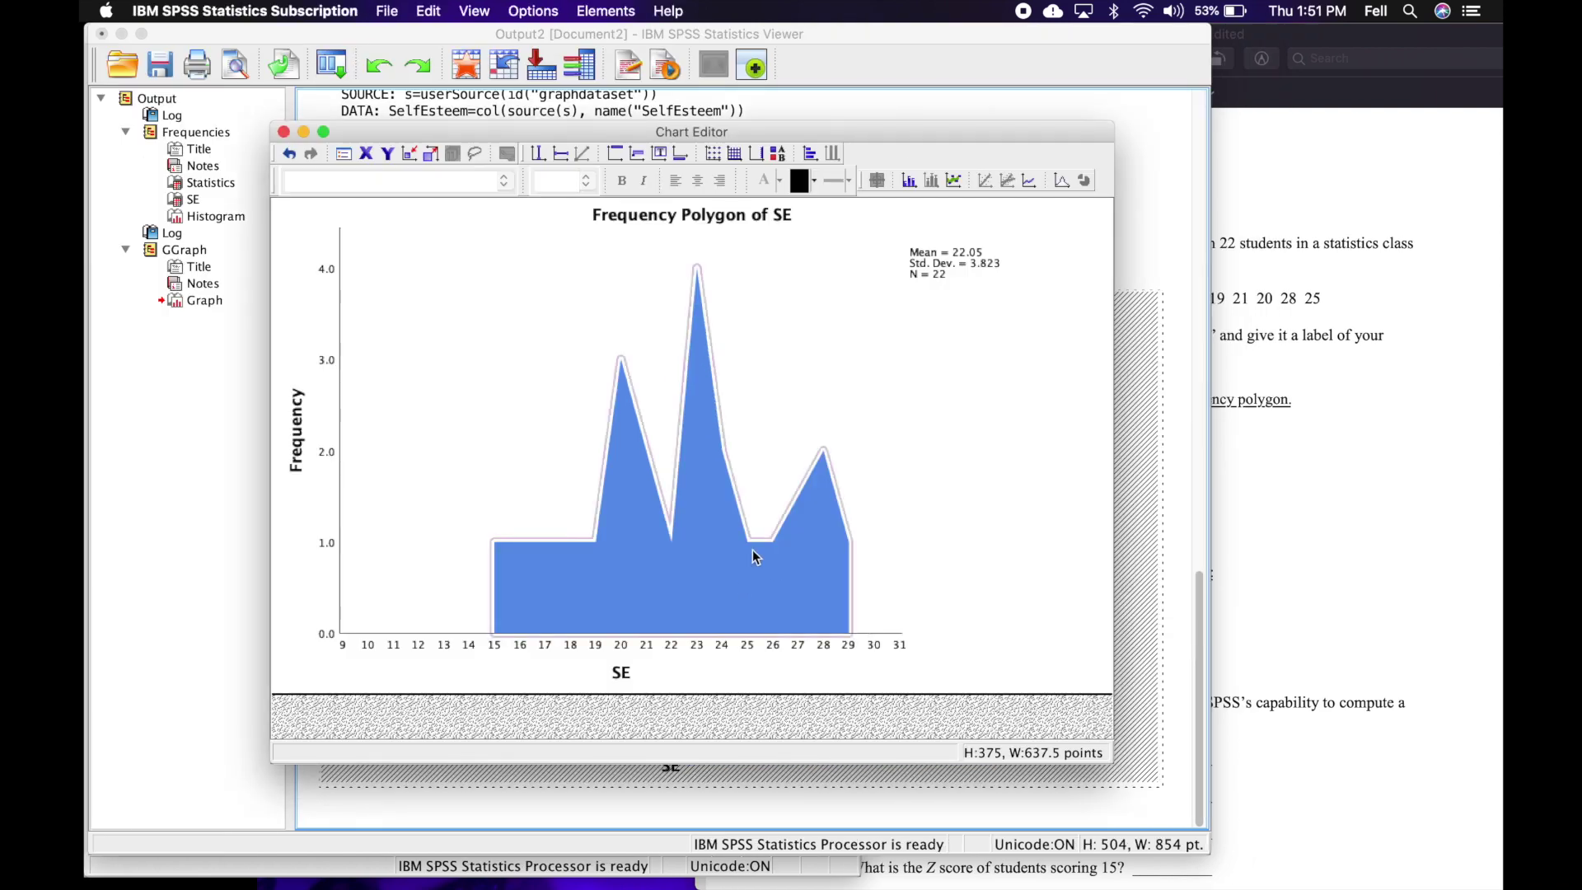
{"action": "left_click", "coordinate": [1062, 181]}
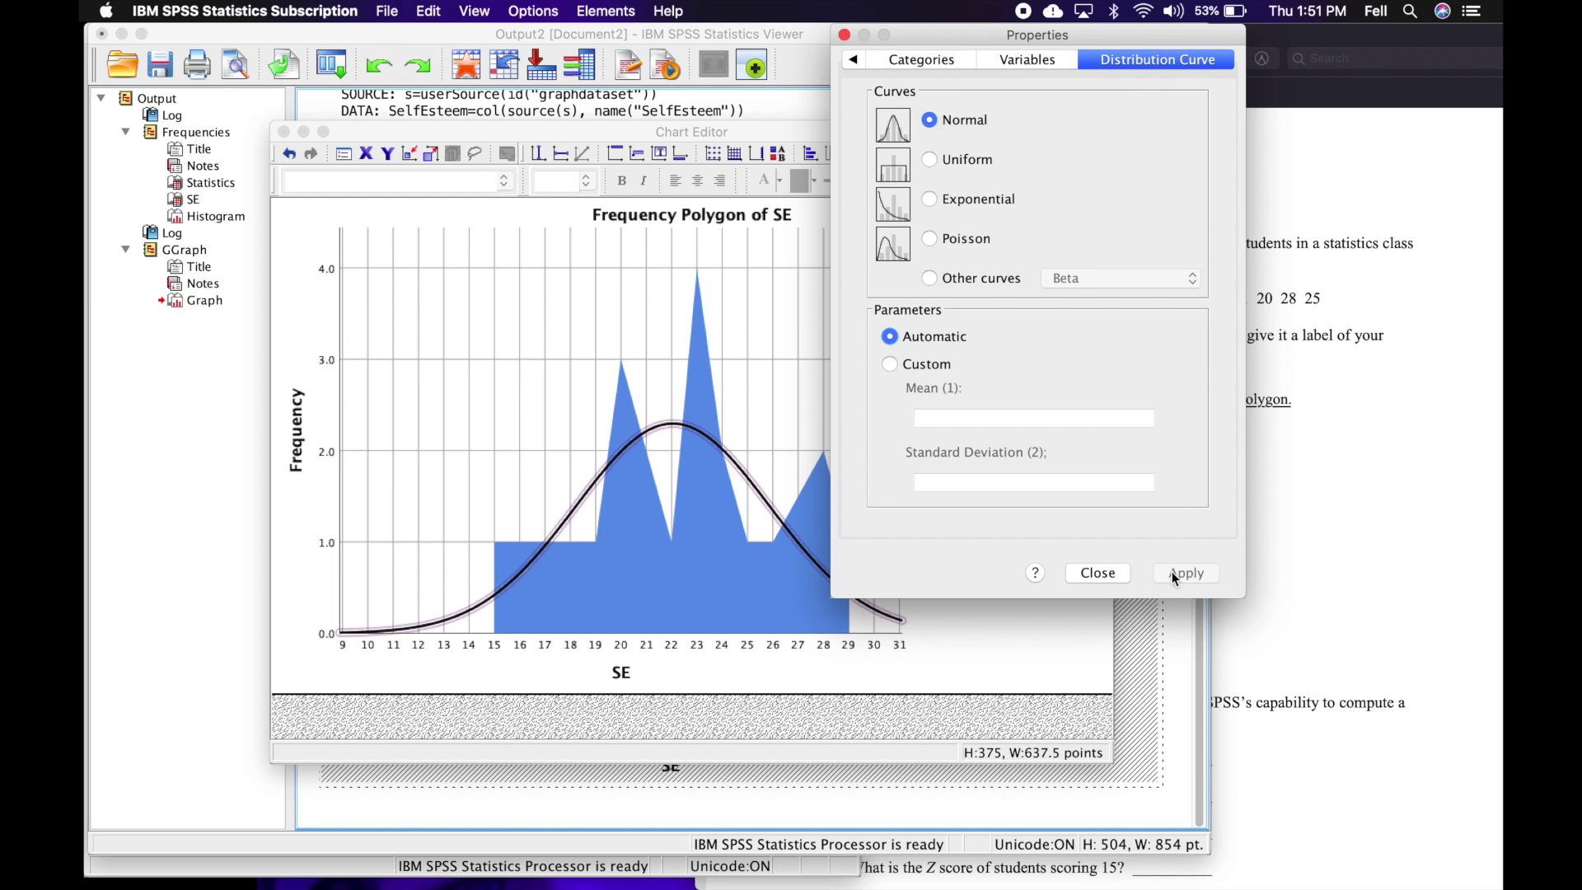
{"action": "left_click", "coordinate": [1110, 582]}
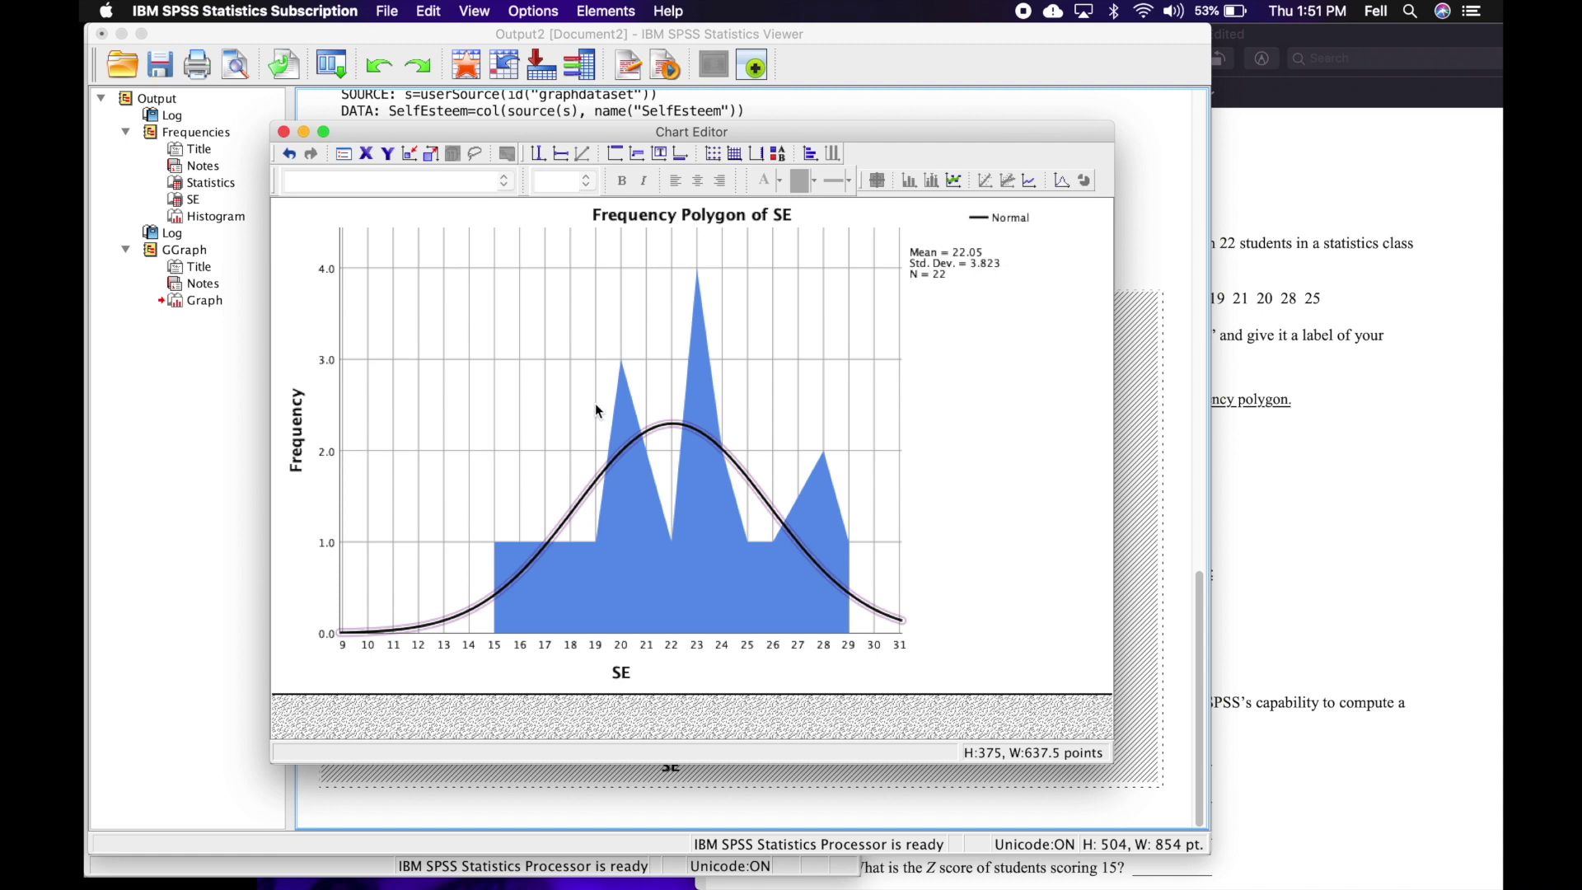
{"action": "left_click", "coordinate": [283, 131]}
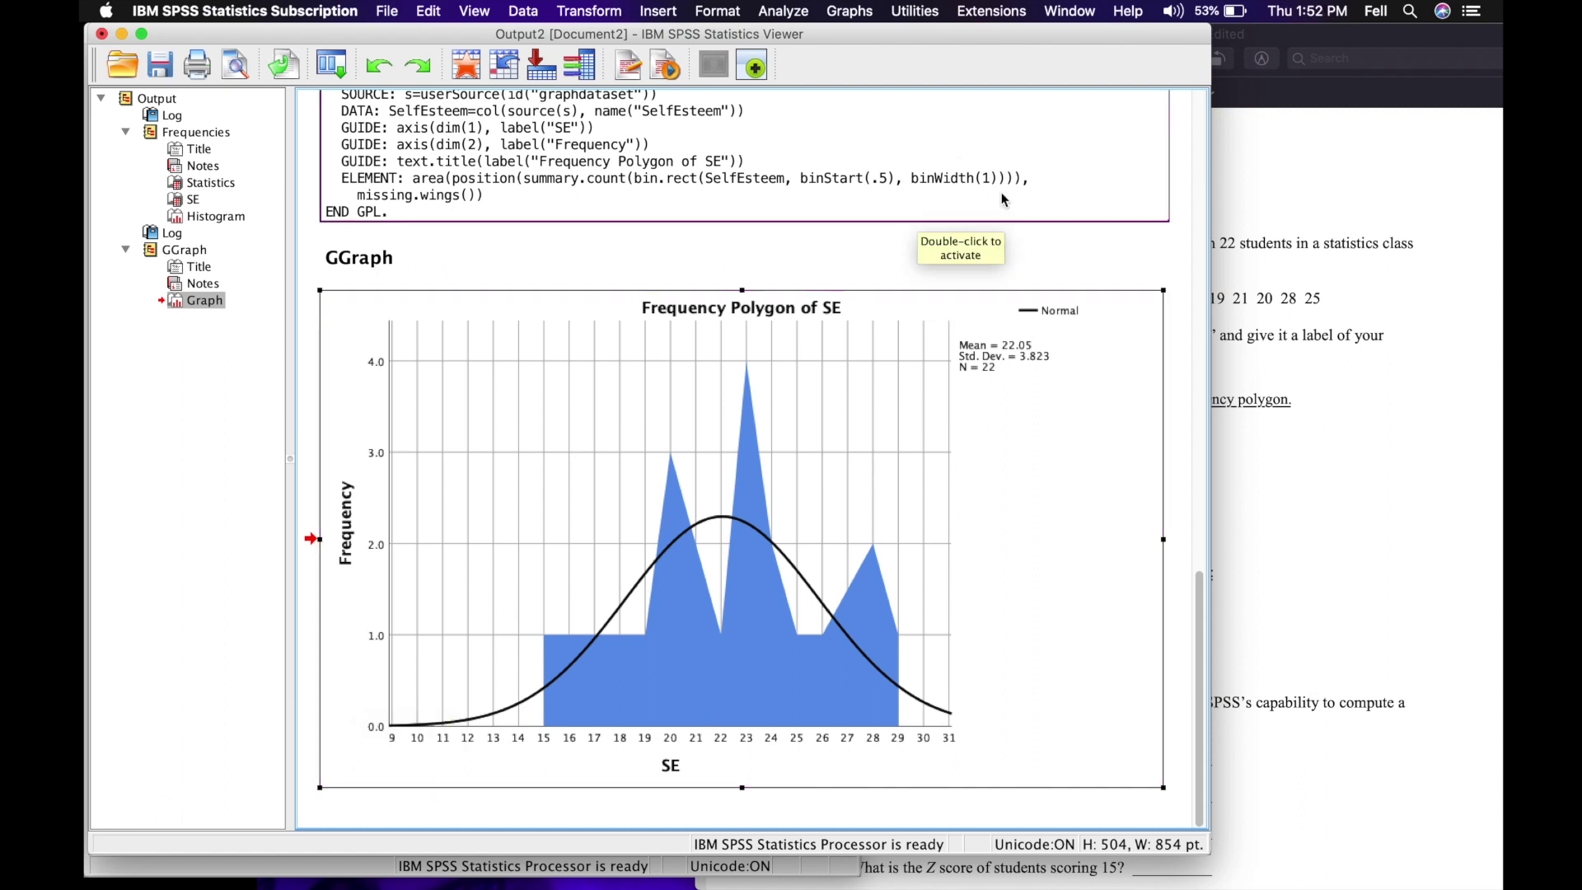
{"action": "left_click", "coordinate": [1362, 397]}
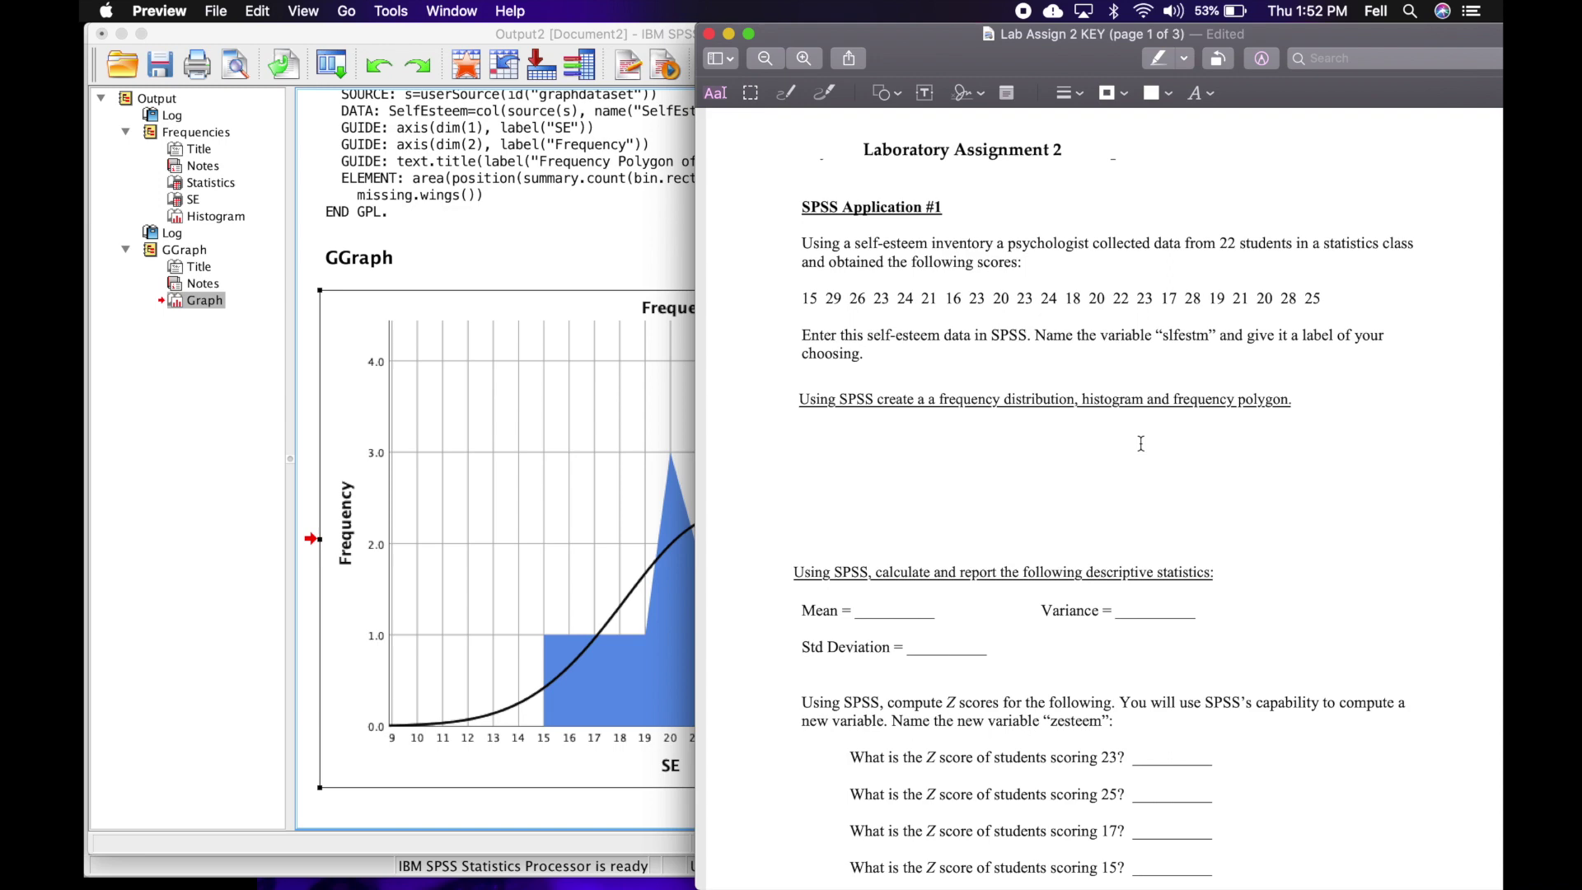
- Capture a region screenshot of the SE histogram with Cmd-Shift-4
{"action": "scroll", "coordinate": [1141, 442], "scroll_direction": "down", "scroll_amount": 3}
{"action": "scroll", "coordinate": [1140, 442], "scroll_direction": "down", "scroll_amount": 1}
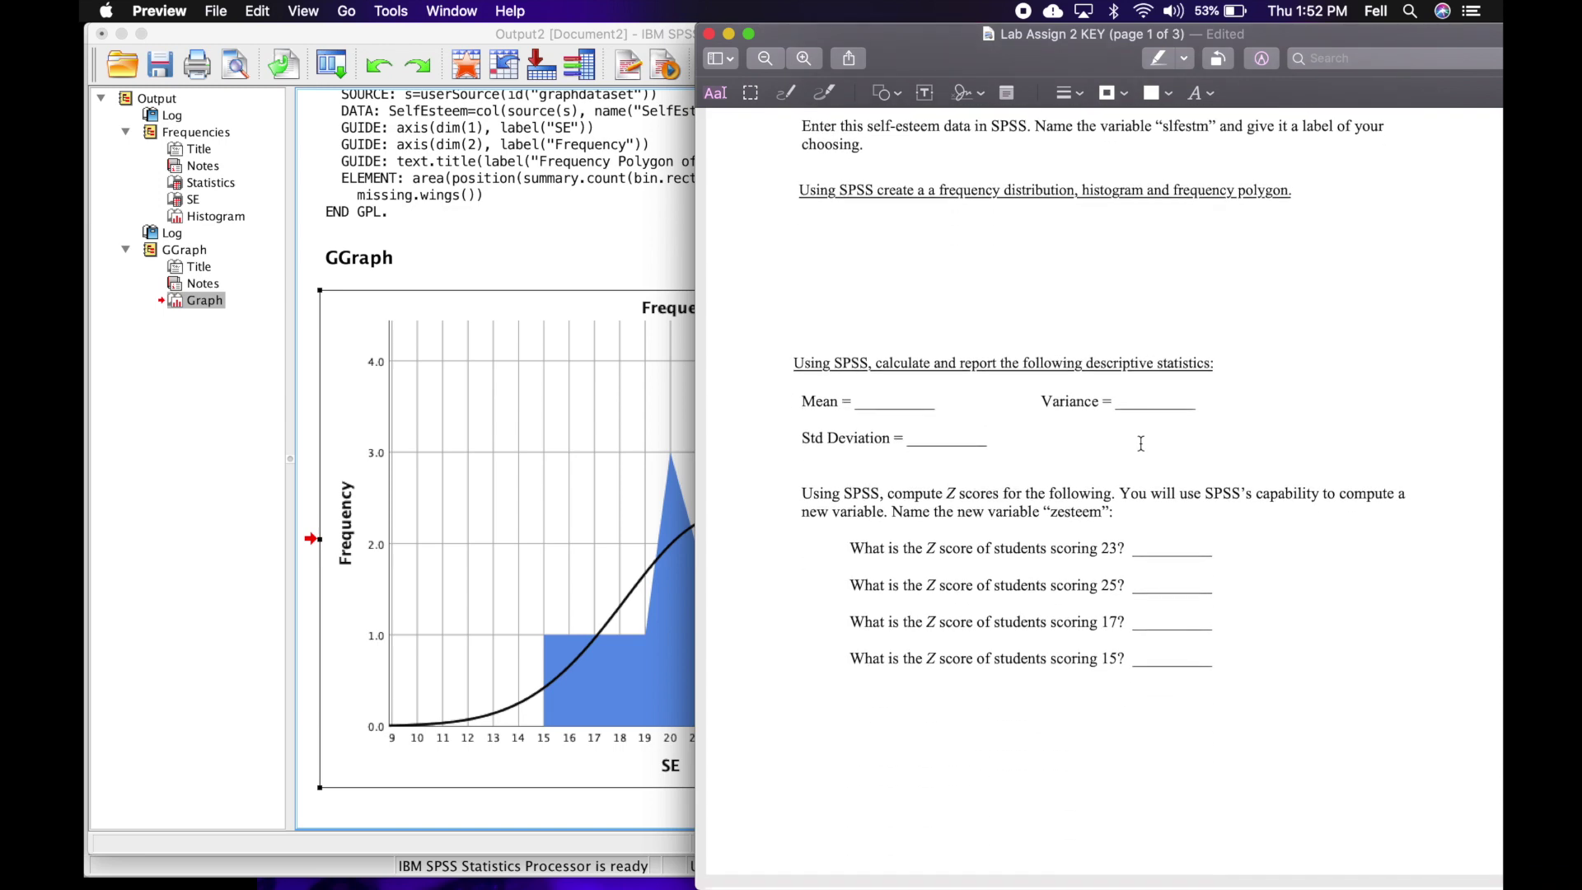
{"action": "left_click", "coordinate": [575, 243]}
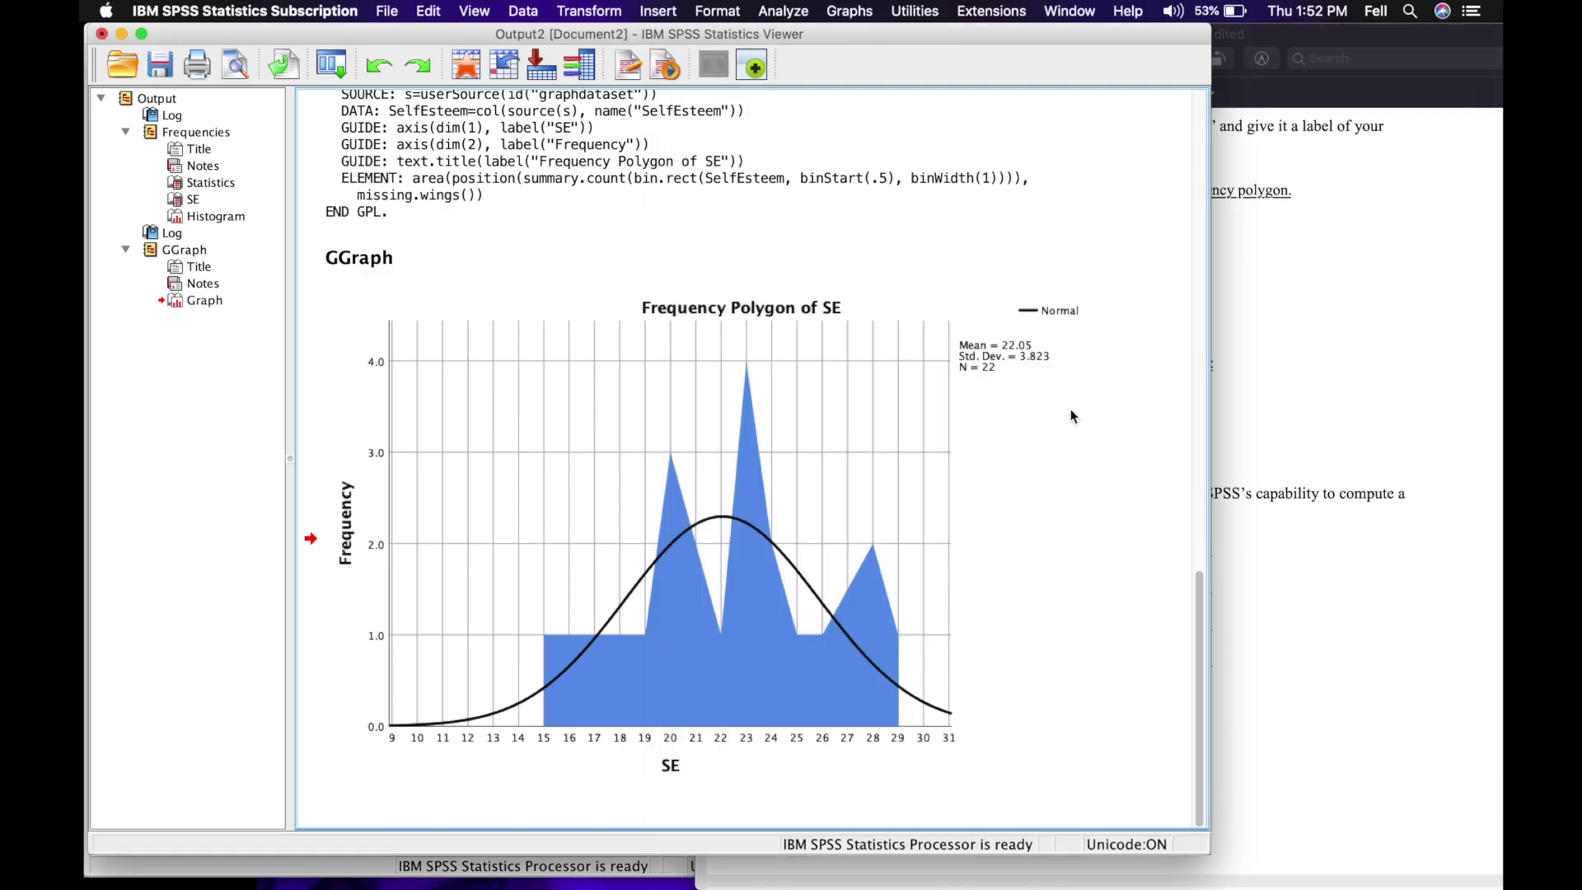
{"action": "scroll", "coordinate": [797, 557], "scroll_direction": "up", "scroll_amount": 15}
{"action": "scroll", "coordinate": [796, 555], "scroll_direction": "down", "scroll_amount": 3}
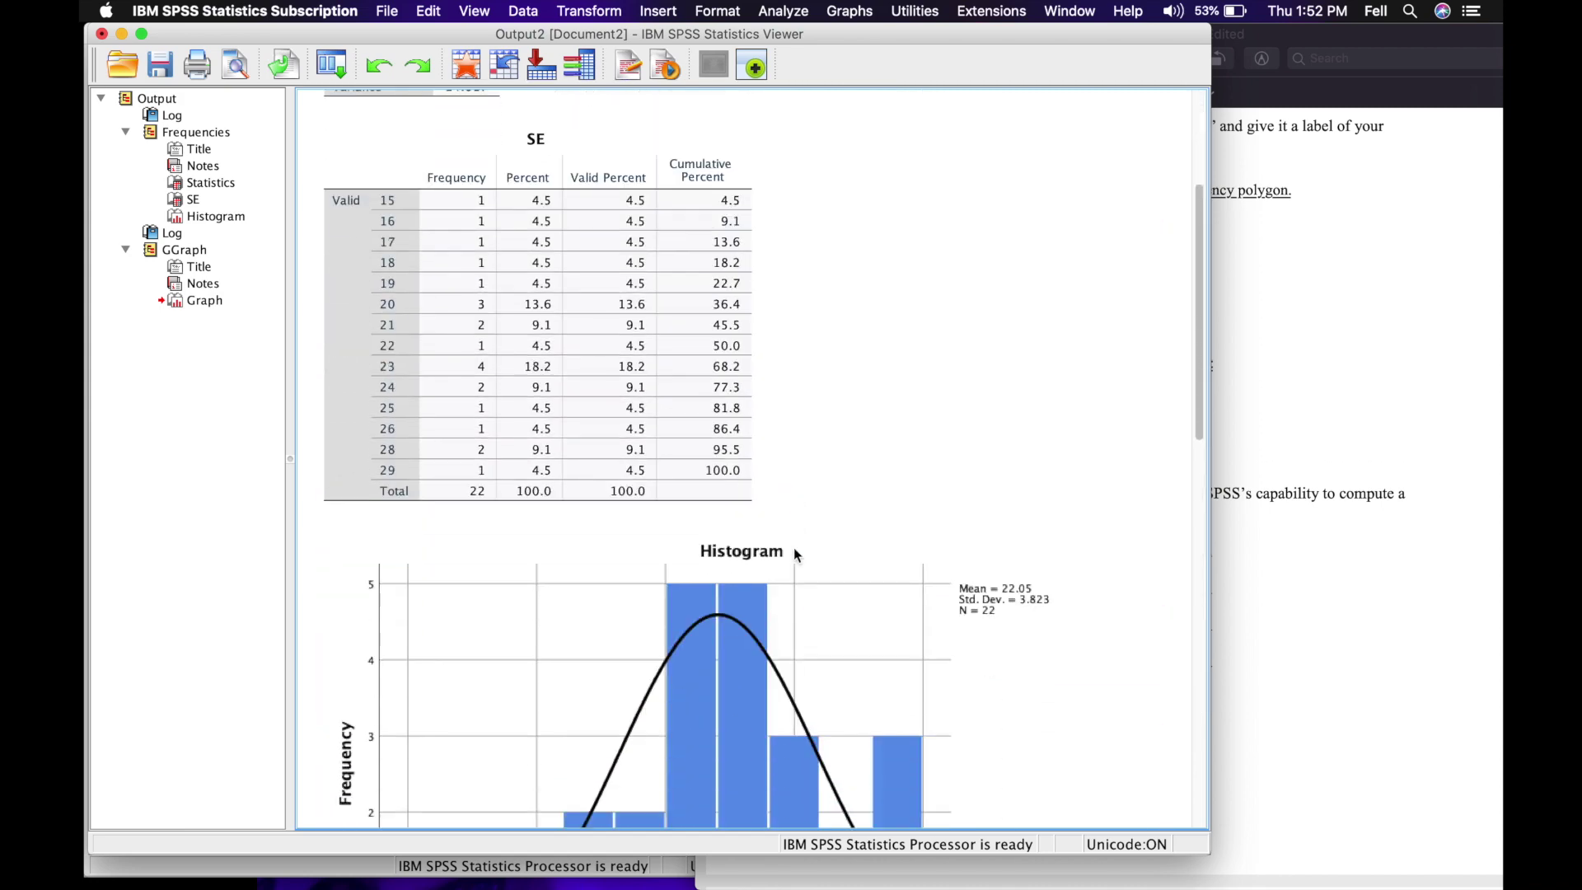
{"action": "scroll", "coordinate": [797, 554], "scroll_direction": "down", "scroll_amount": 8}
{"action": "scroll", "coordinate": [797, 555], "scroll_direction": "up", "scroll_amount": 4}
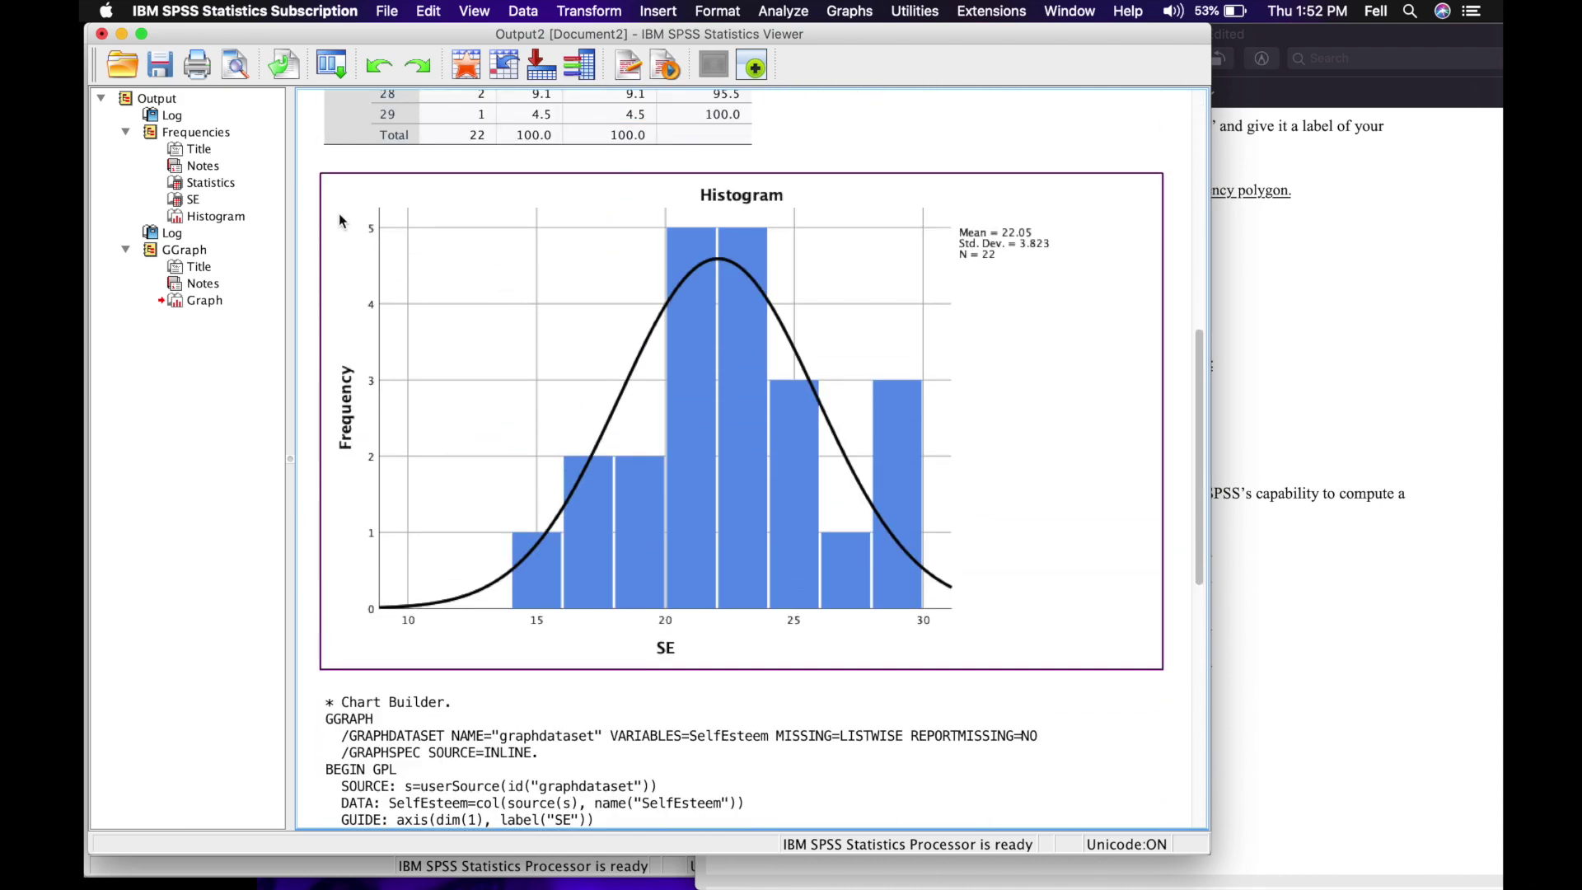
{"action": "key", "text": "super+shift+4"}
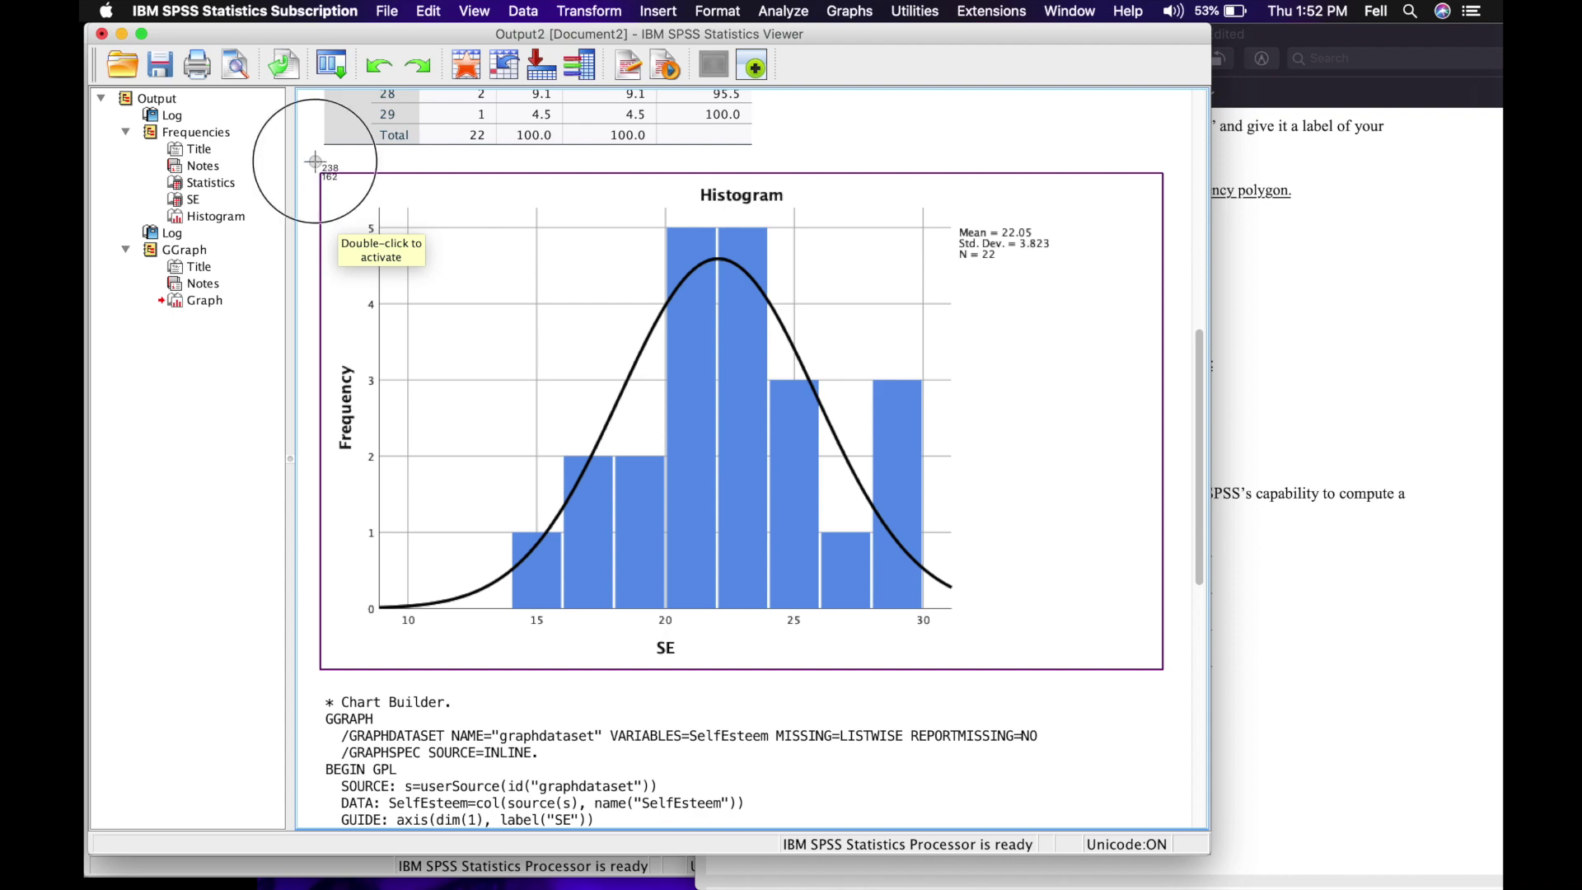
{"action": "mouse_move", "coordinate": [315, 162]}
{"action": "left_mouse_down"}
{"action": "mouse_move", "coordinate": [335, 363]}
{"action": "mouse_move", "coordinate": [1024, 700]}
{"action": "mouse_move", "coordinate": [1166, 679]}
{"action": "left_mouse_up"}
- Capture a region screenshot of the Frequency Polygon of SE chart
{"action": "scroll", "coordinate": [925, 666], "scroll_direction": "down", "scroll_amount": 10}
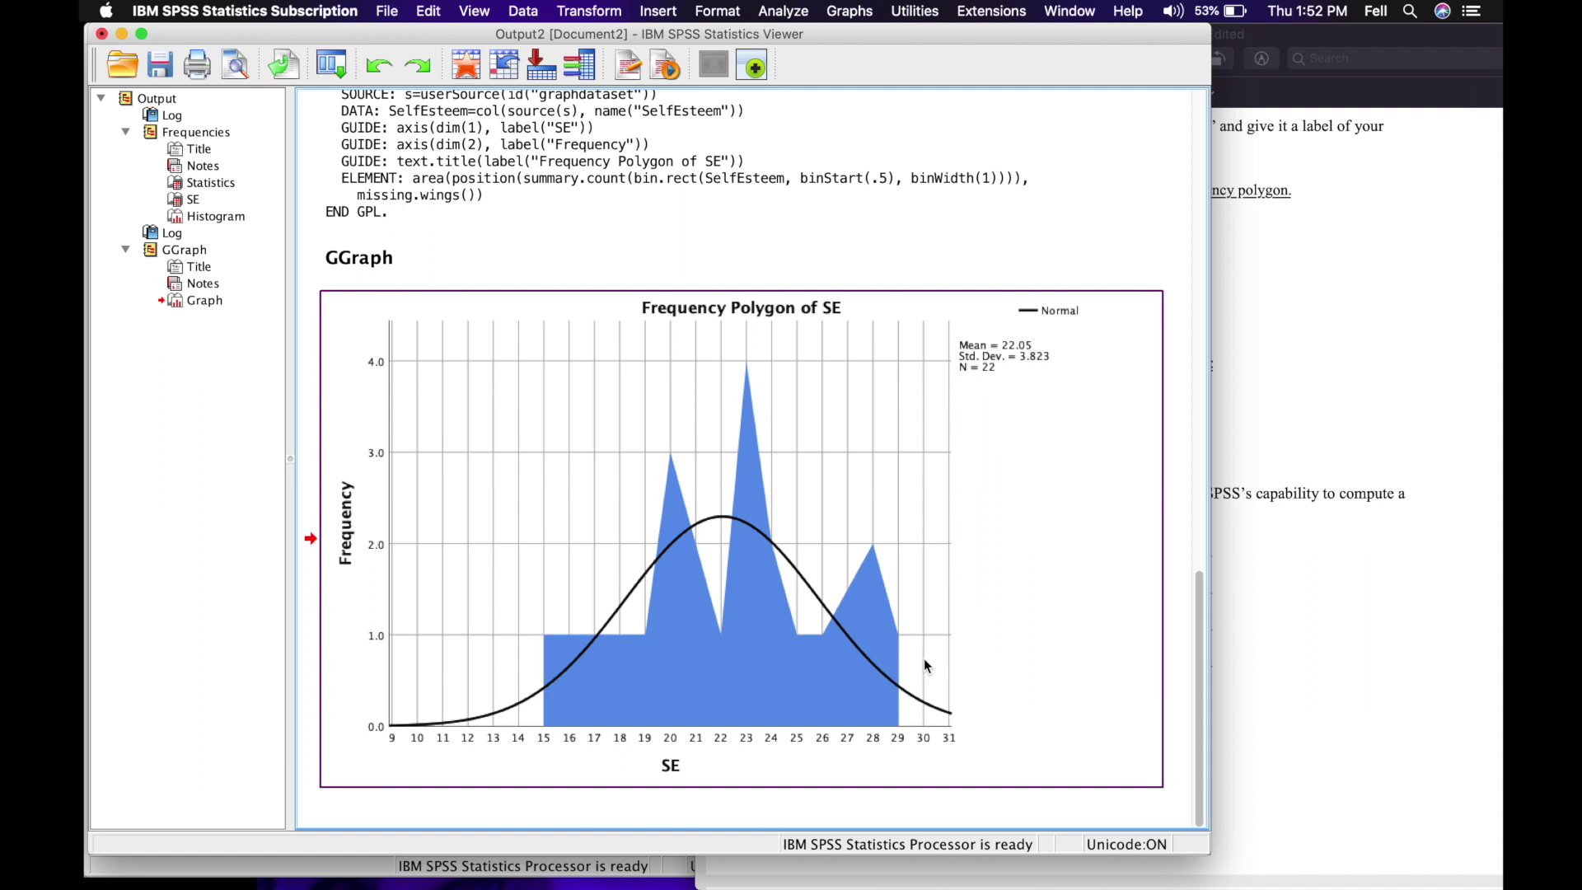
{"action": "left_click", "coordinate": [714, 206]}
{"action": "left_click", "coordinate": [714, 235]}
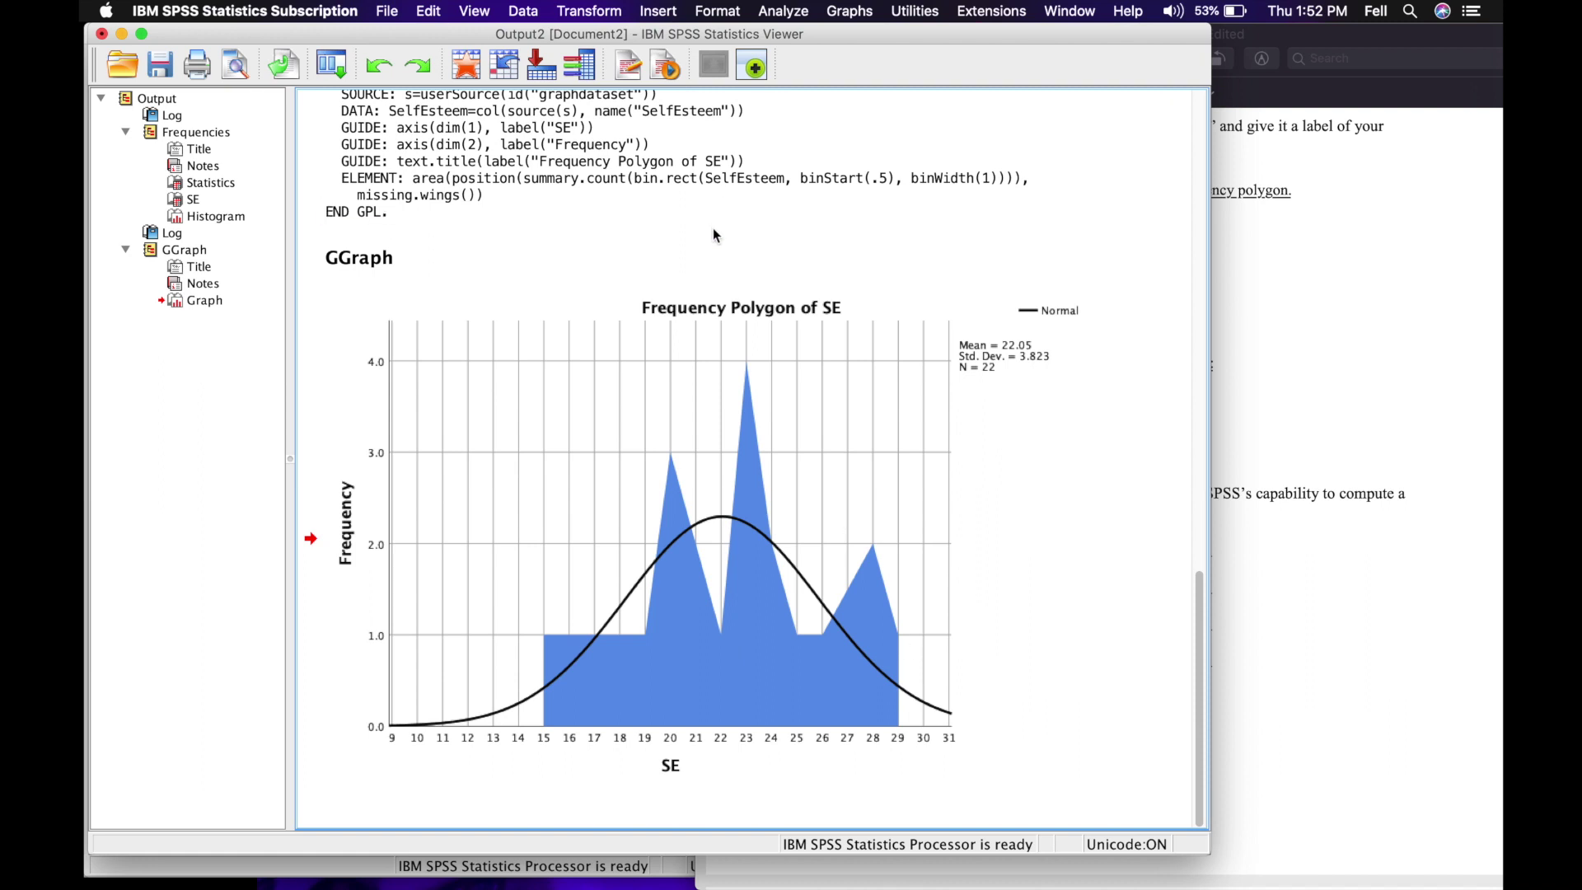
{"action": "key", "text": "super+shift+4"}
{"action": "left_click_drag", "start_coordinate": [311, 284], "coordinate": [1122, 797]}
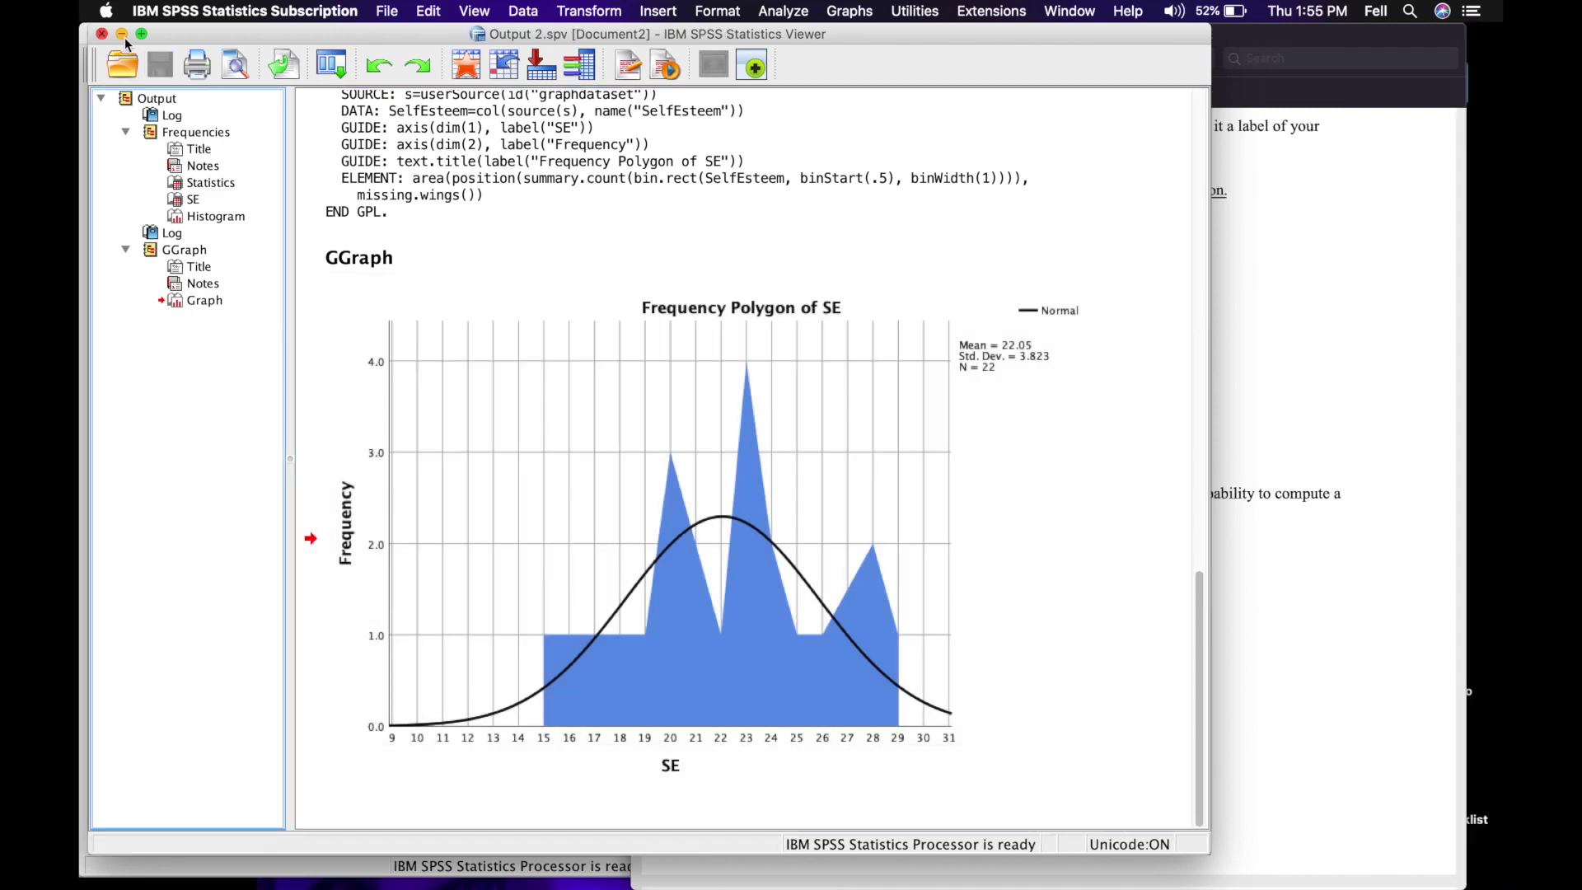
- With thumbnails shown, drag both chart screenshots into the Lab Assign 2 KEY sidebar as pages
{"action": "left_click", "coordinate": [121, 37]}
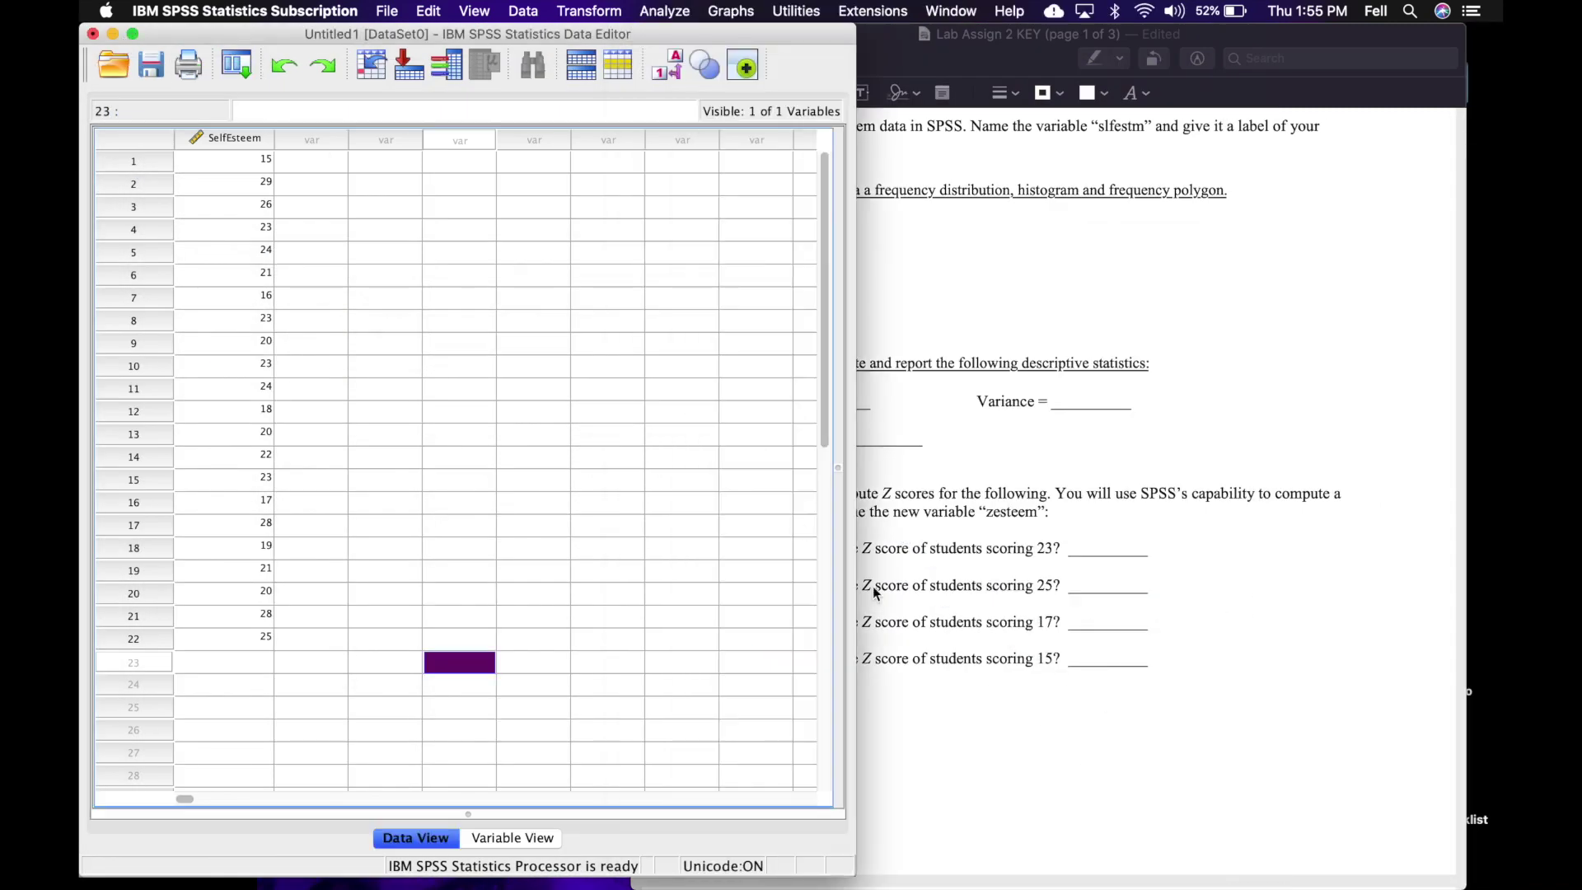
{"action": "left_click", "coordinate": [1061, 724]}
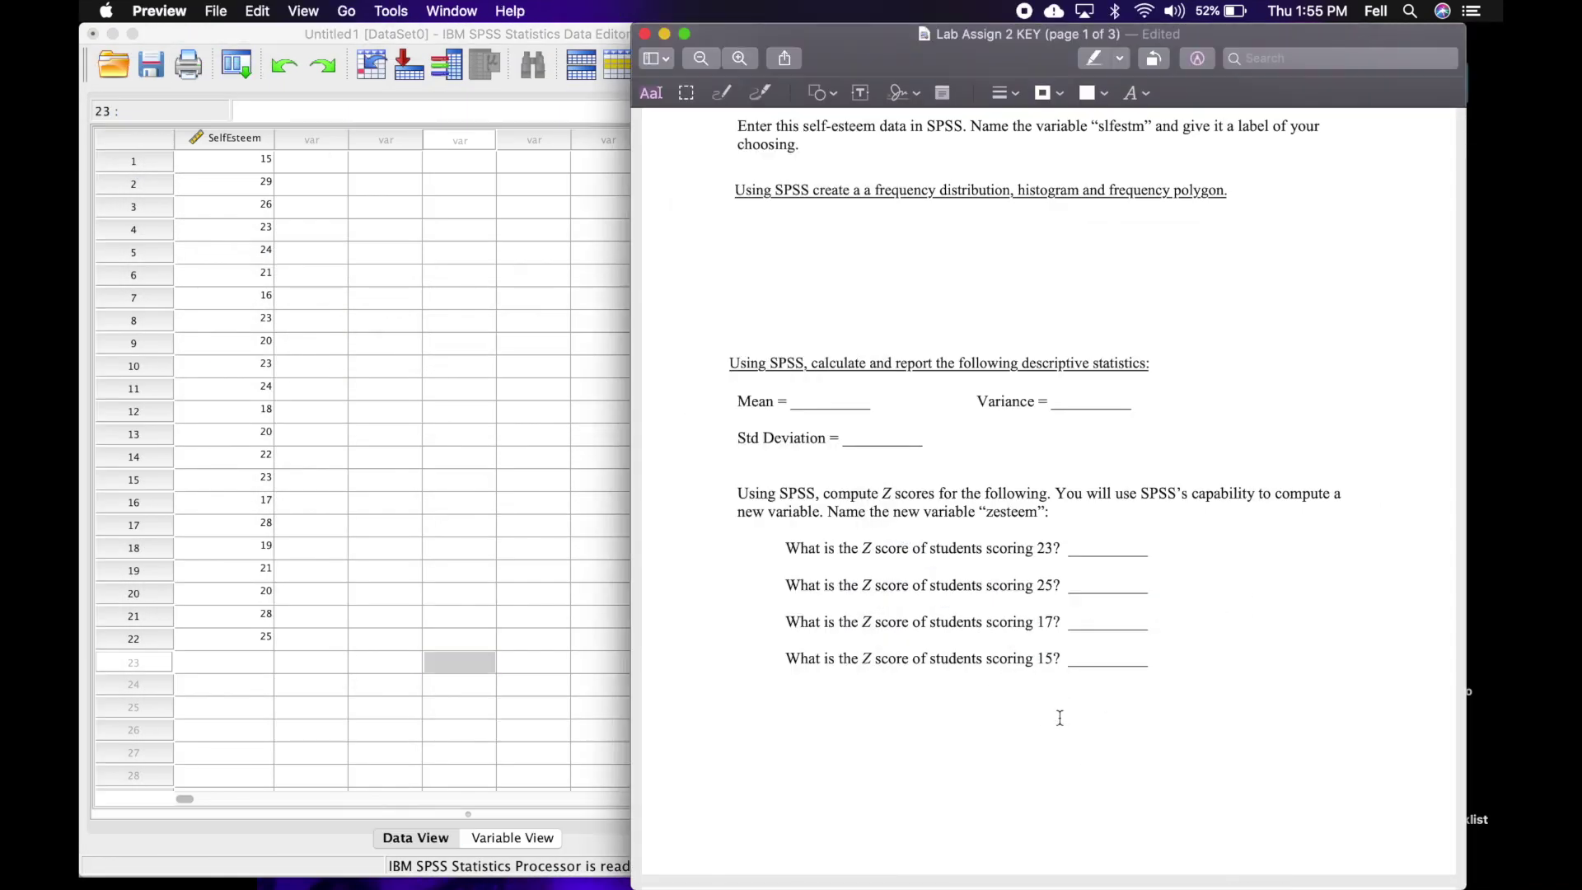
{"action": "left_click_drag", "start_coordinate": [1291, 43], "coordinate": [827, 15]}
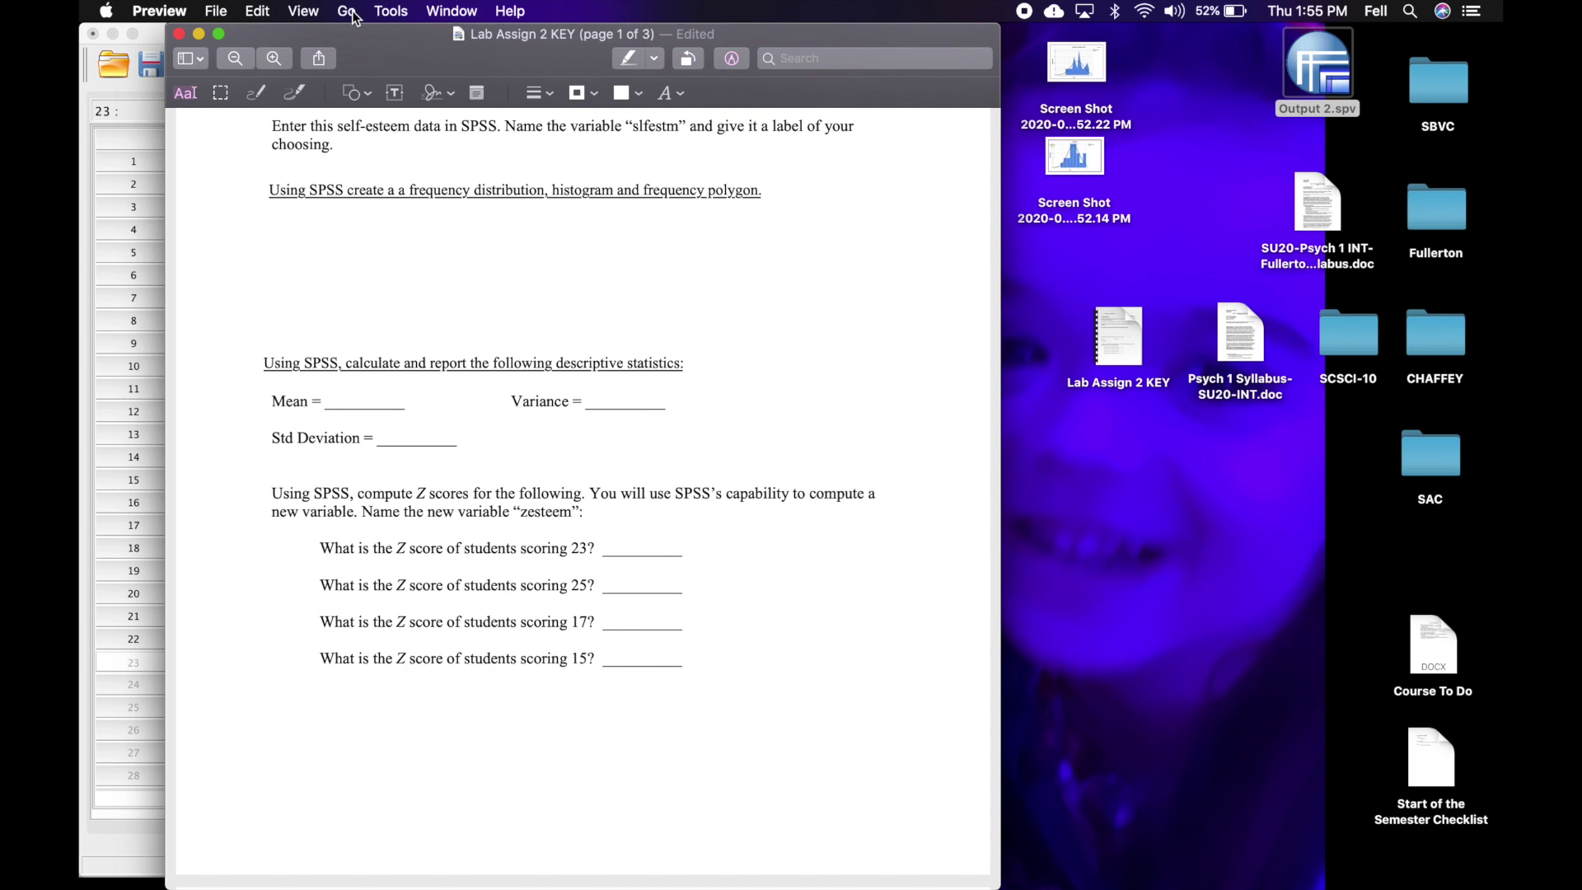
{"action": "left_click", "coordinate": [306, 11]}
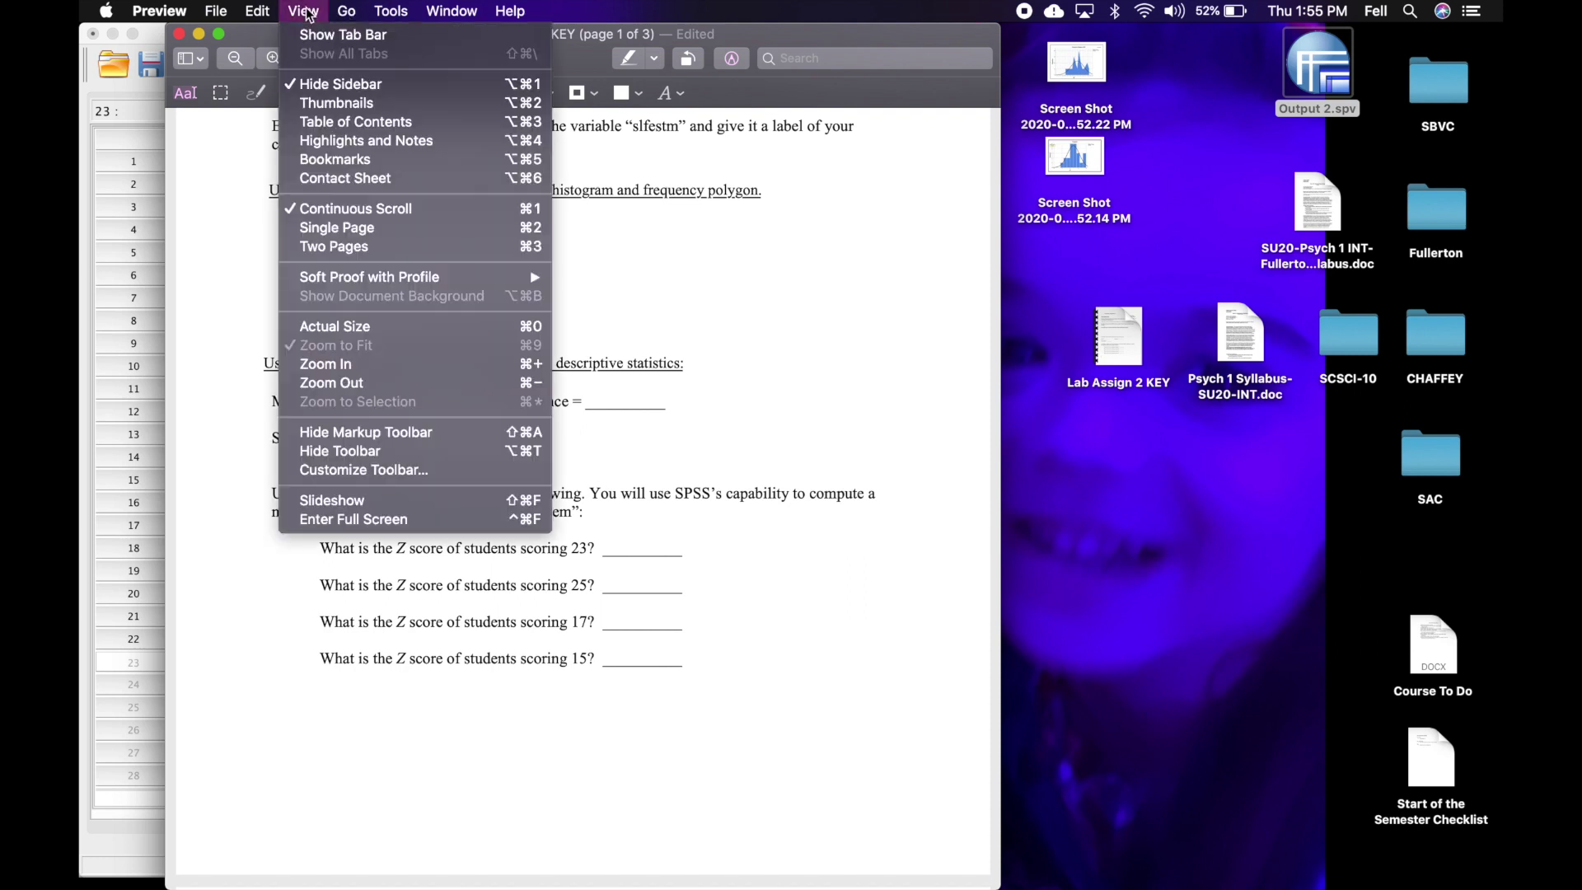
{"action": "left_click", "coordinate": [315, 103]}
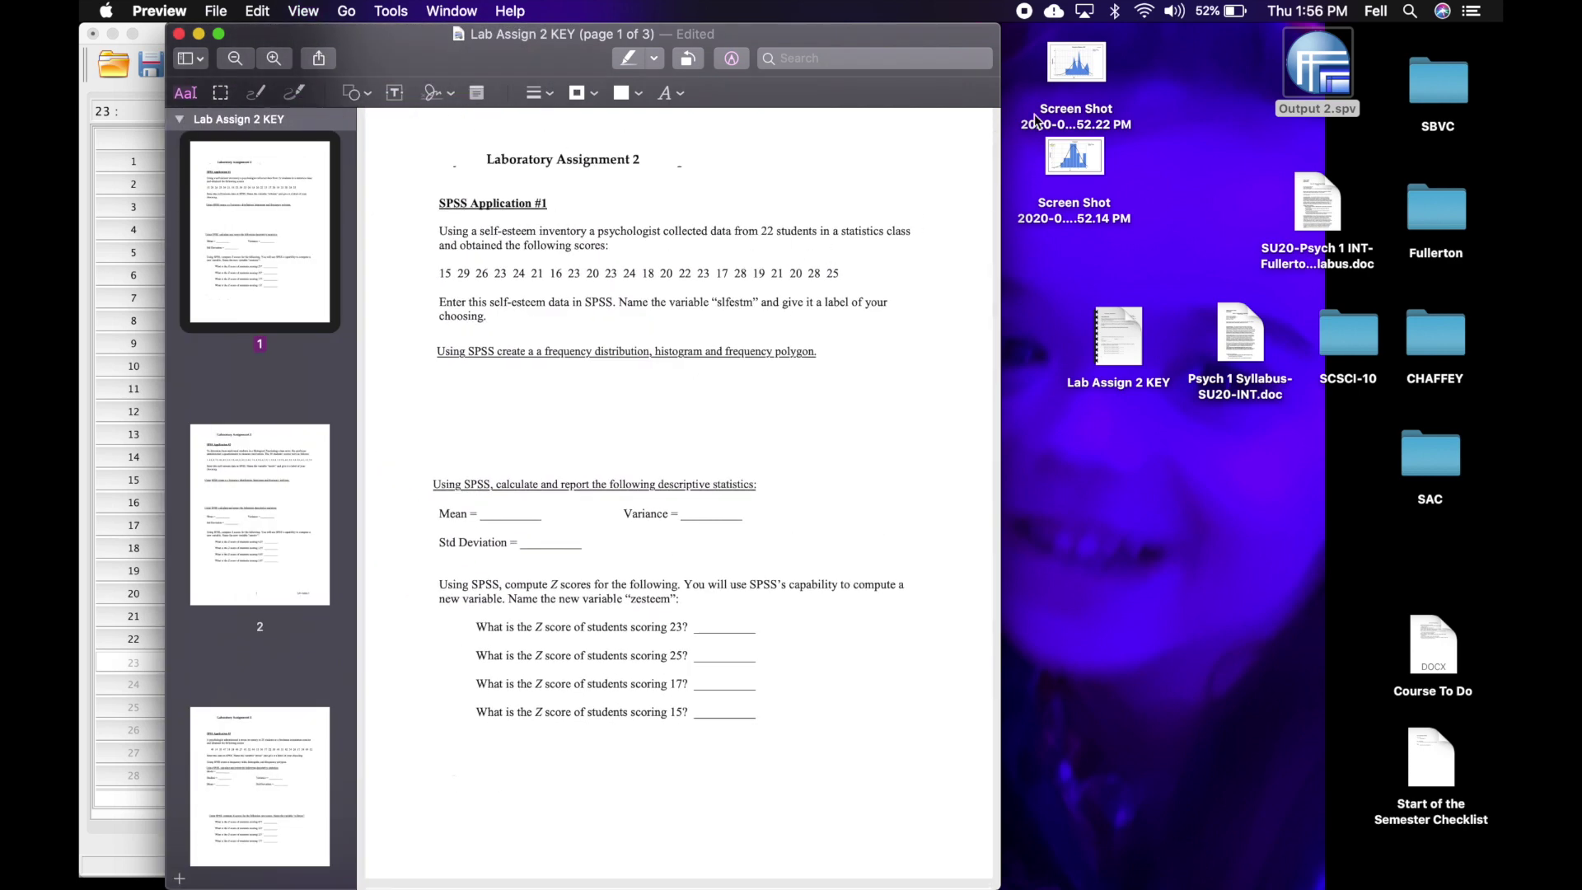
{"action": "left_click_drag", "start_coordinate": [1020, 31], "coordinate": [270, 446]}
- Return to page 1, hide the thumbnail sidebar, and shift the handout right to reveal SPSS
{"action": "scroll", "coordinate": [270, 447], "scroll_direction": "down", "scroll_amount": 3}
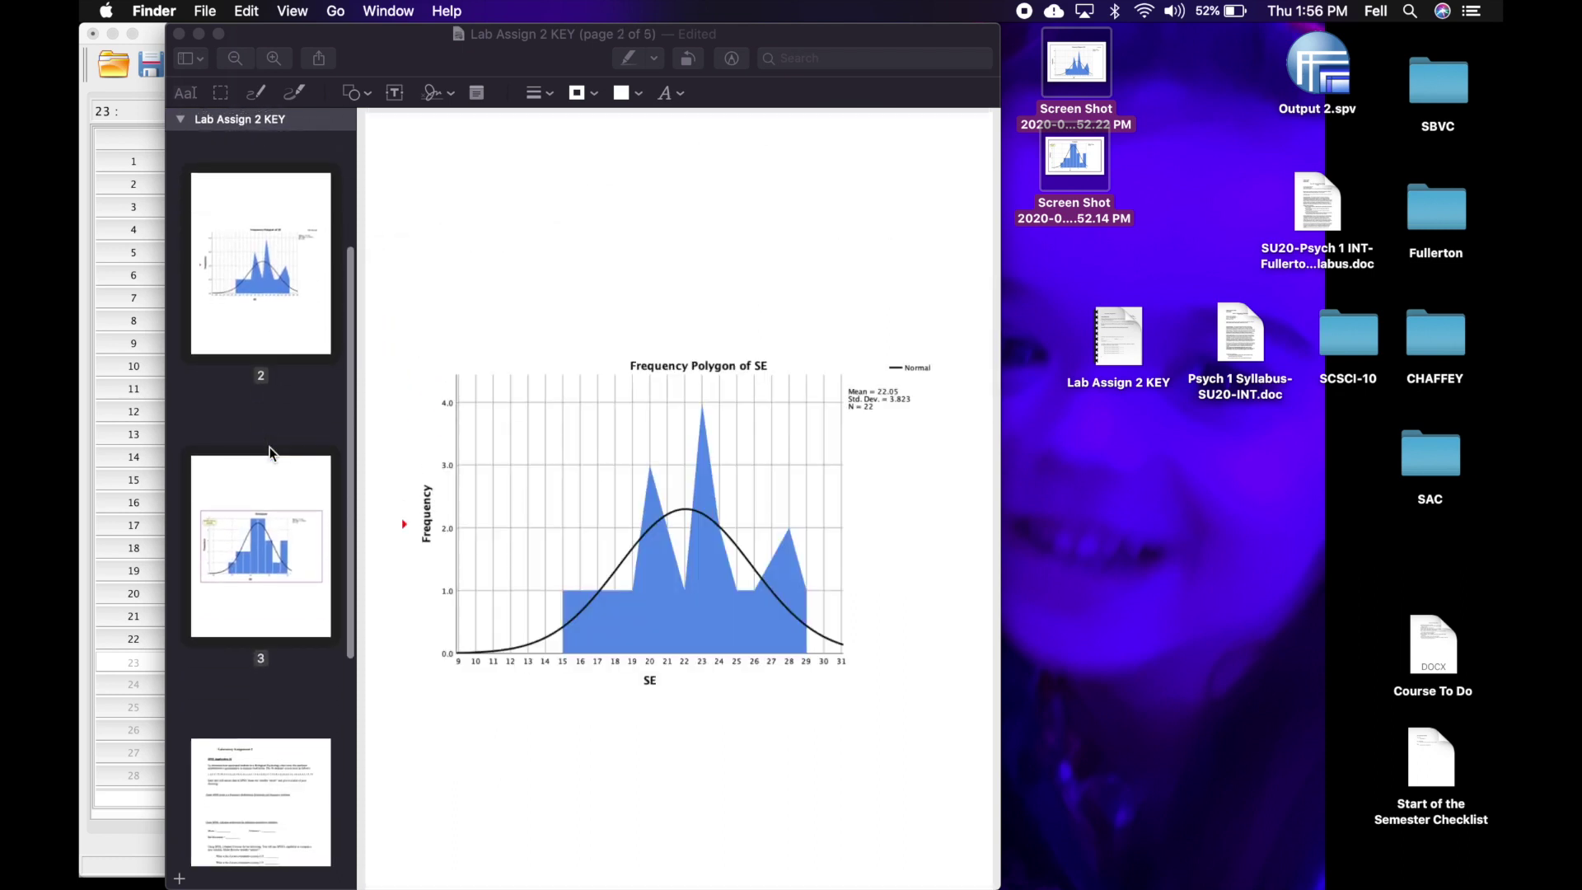
{"action": "scroll", "coordinate": [270, 446], "scroll_direction": "down", "scroll_amount": 2}
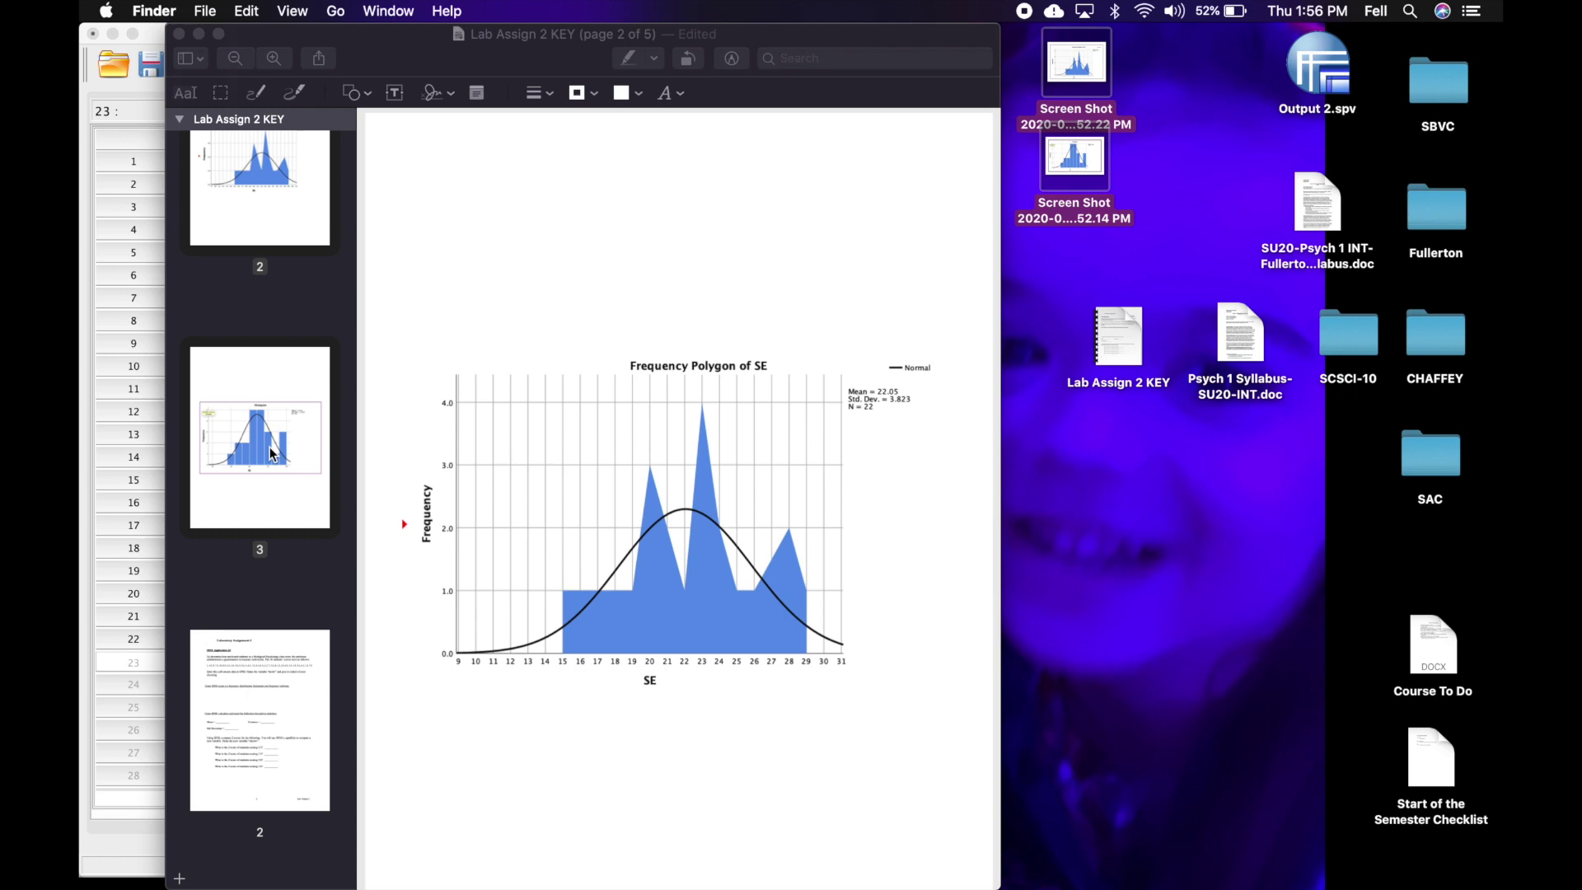
{"action": "scroll", "coordinate": [270, 447], "scroll_direction": "up", "scroll_amount": 5}
{"action": "left_click", "coordinate": [250, 244]}
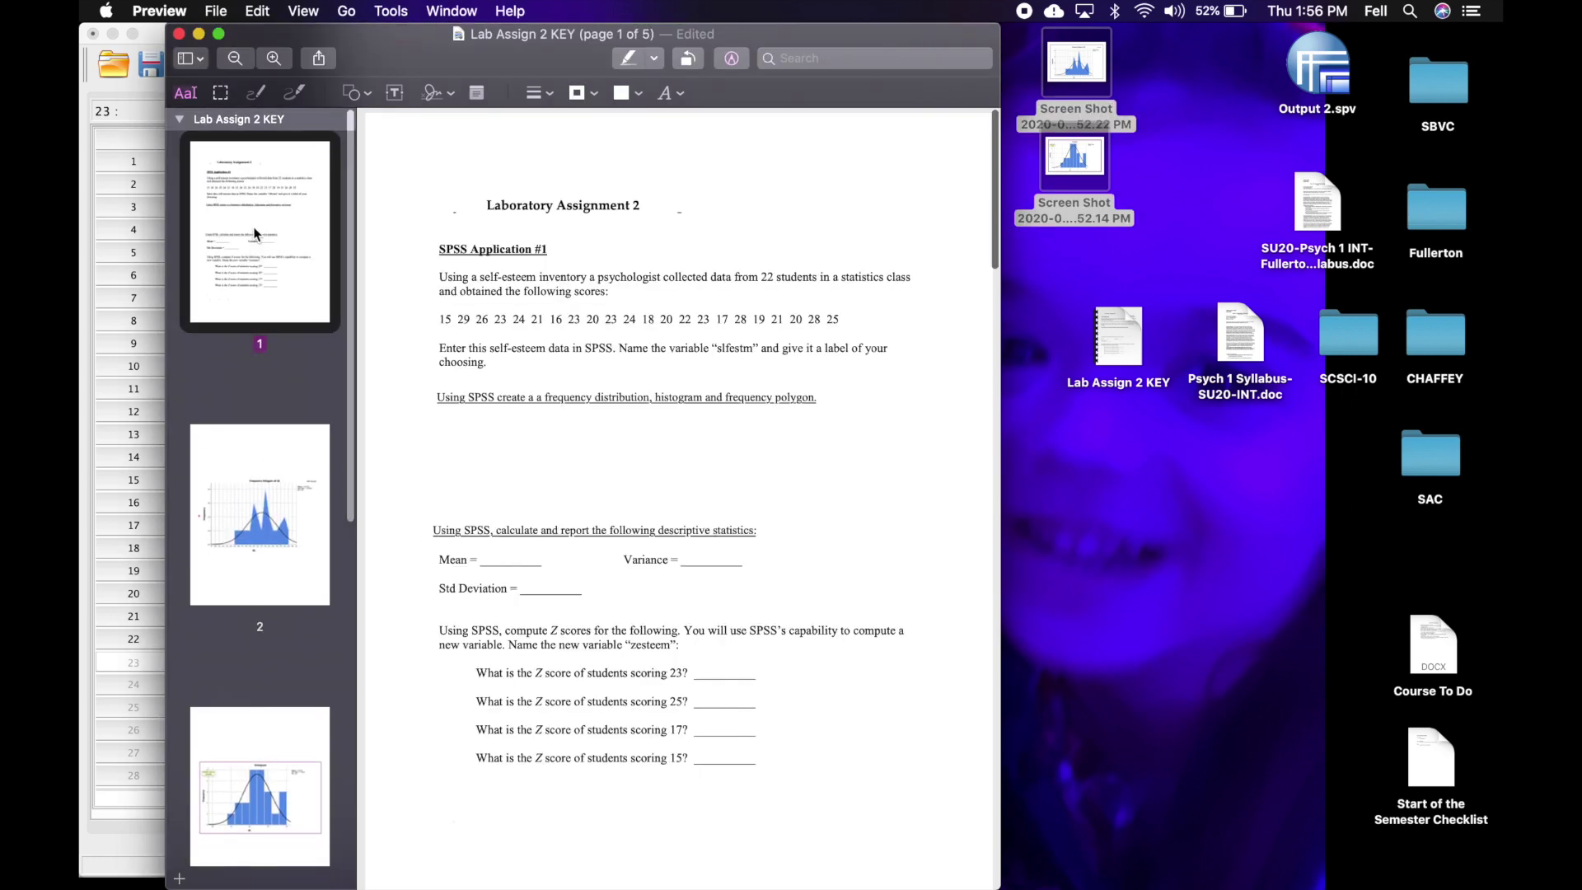
{"action": "left_click", "coordinate": [298, 11]}
{"action": "left_click", "coordinate": [309, 82]}
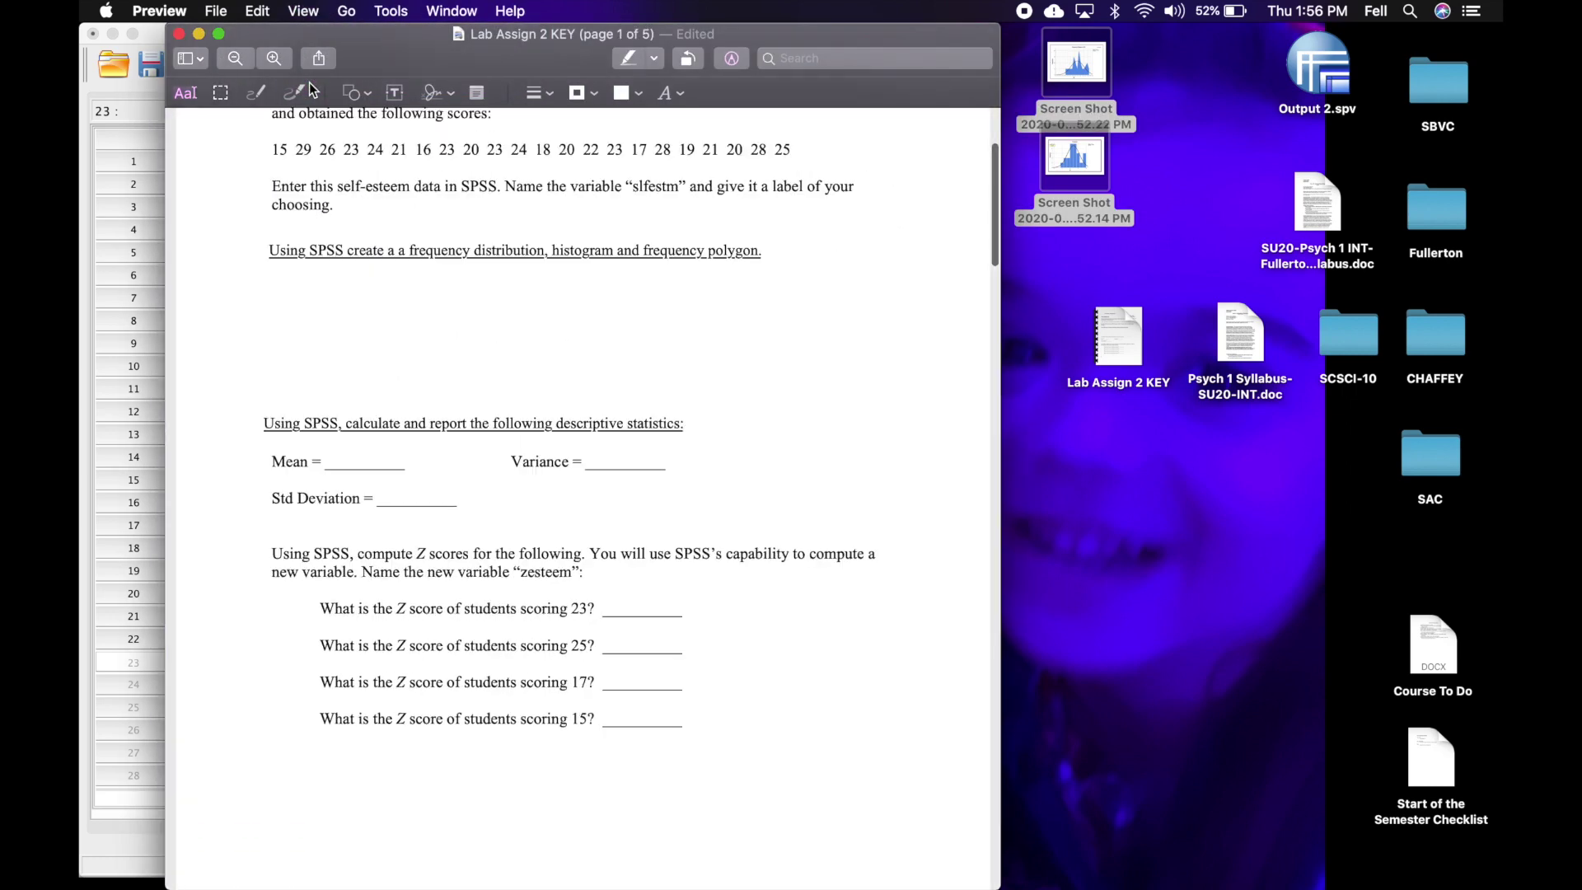
{"action": "scroll", "coordinate": [501, 452], "scroll_direction": "up", "scroll_amount": 3}
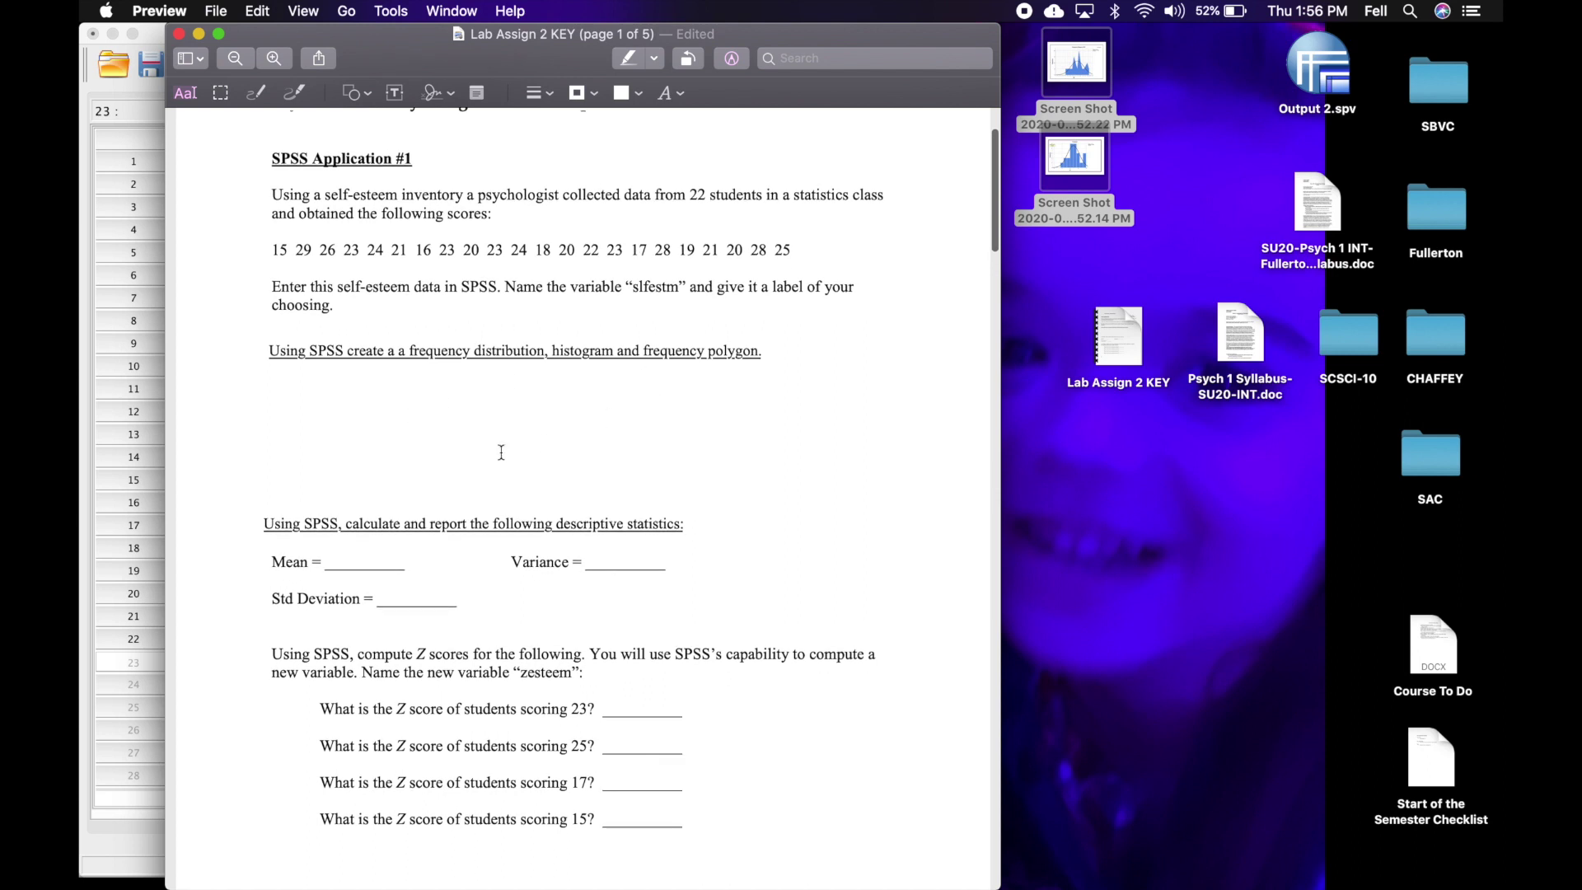
{"action": "left_click_drag", "start_coordinate": [407, 46], "coordinate": [910, 45]}
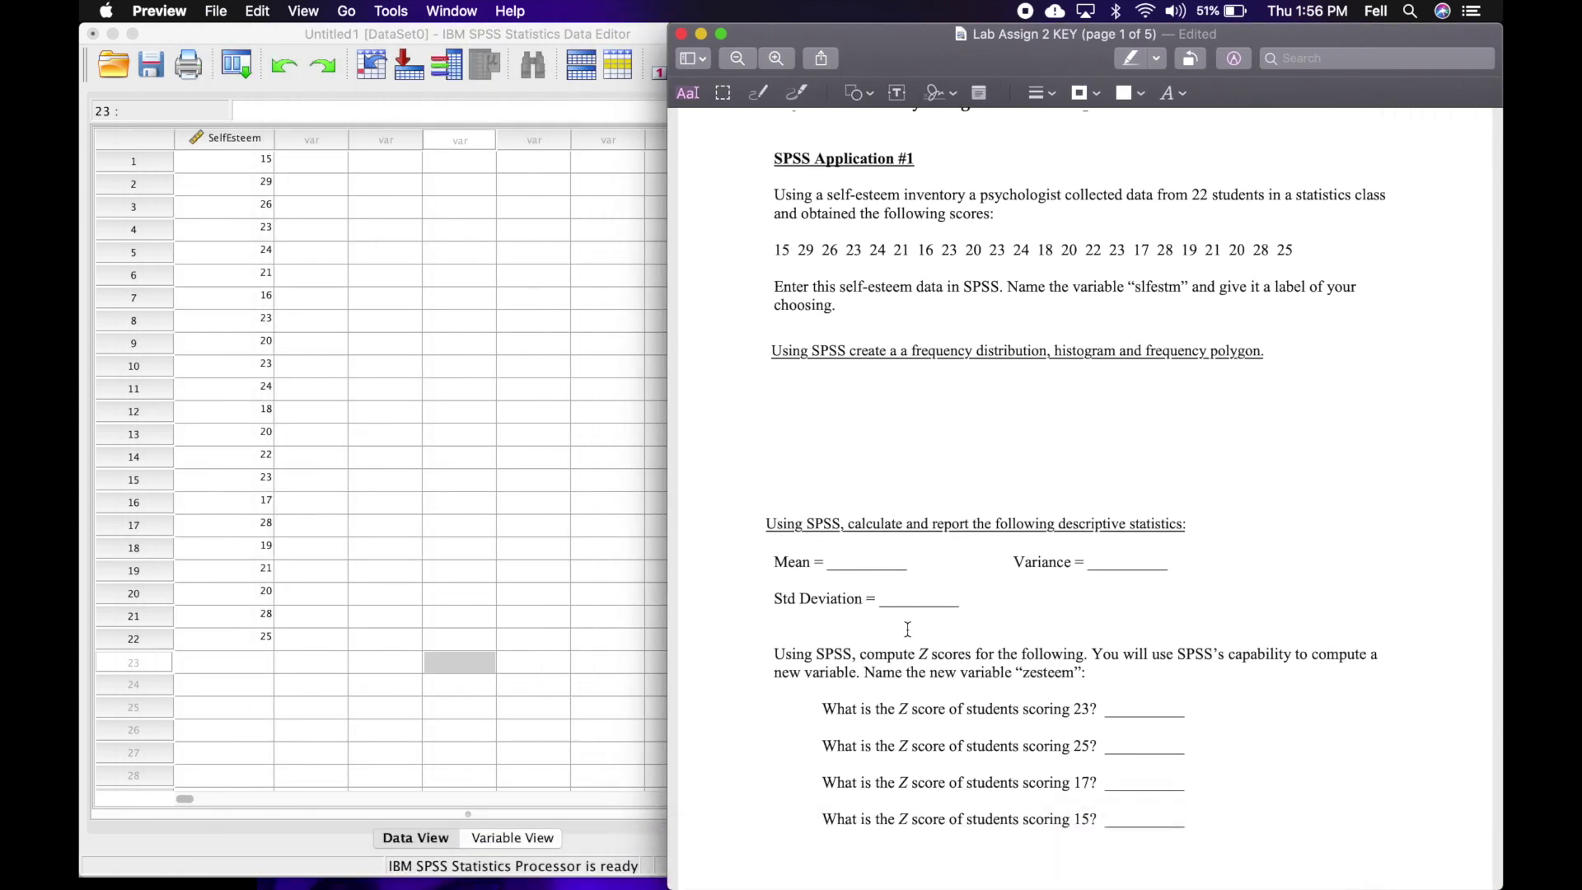
- Review the Frequencies, SE frequency table, polygon and Histogram outputs in the SPSS Viewer
{"action": "mouse_move", "coordinate": [1242, 873]}
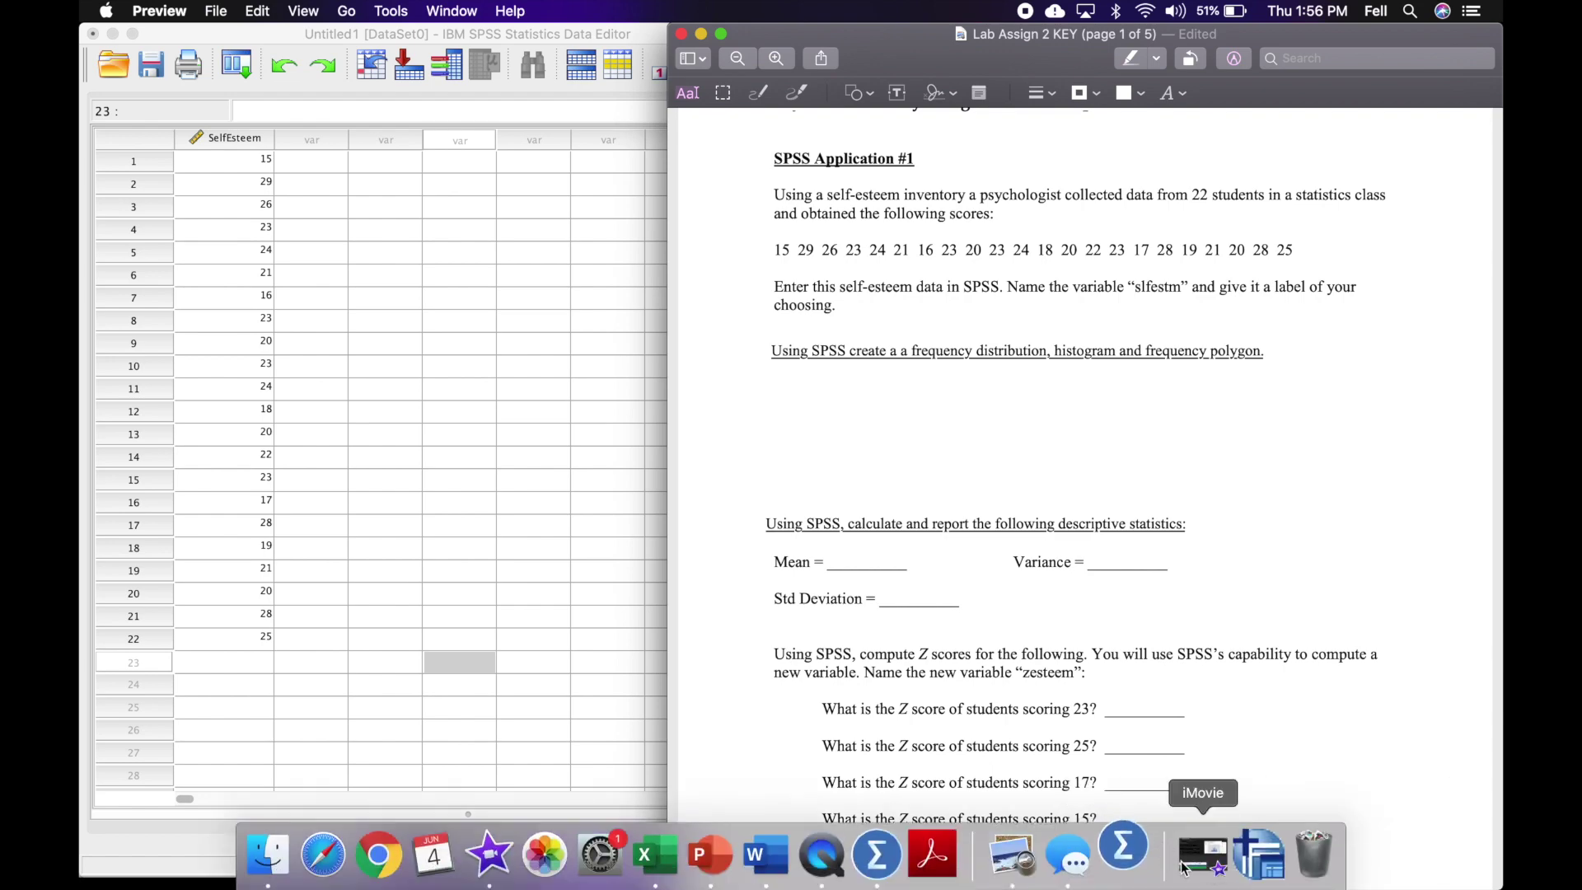
{"action": "left_click", "coordinate": [1242, 873]}
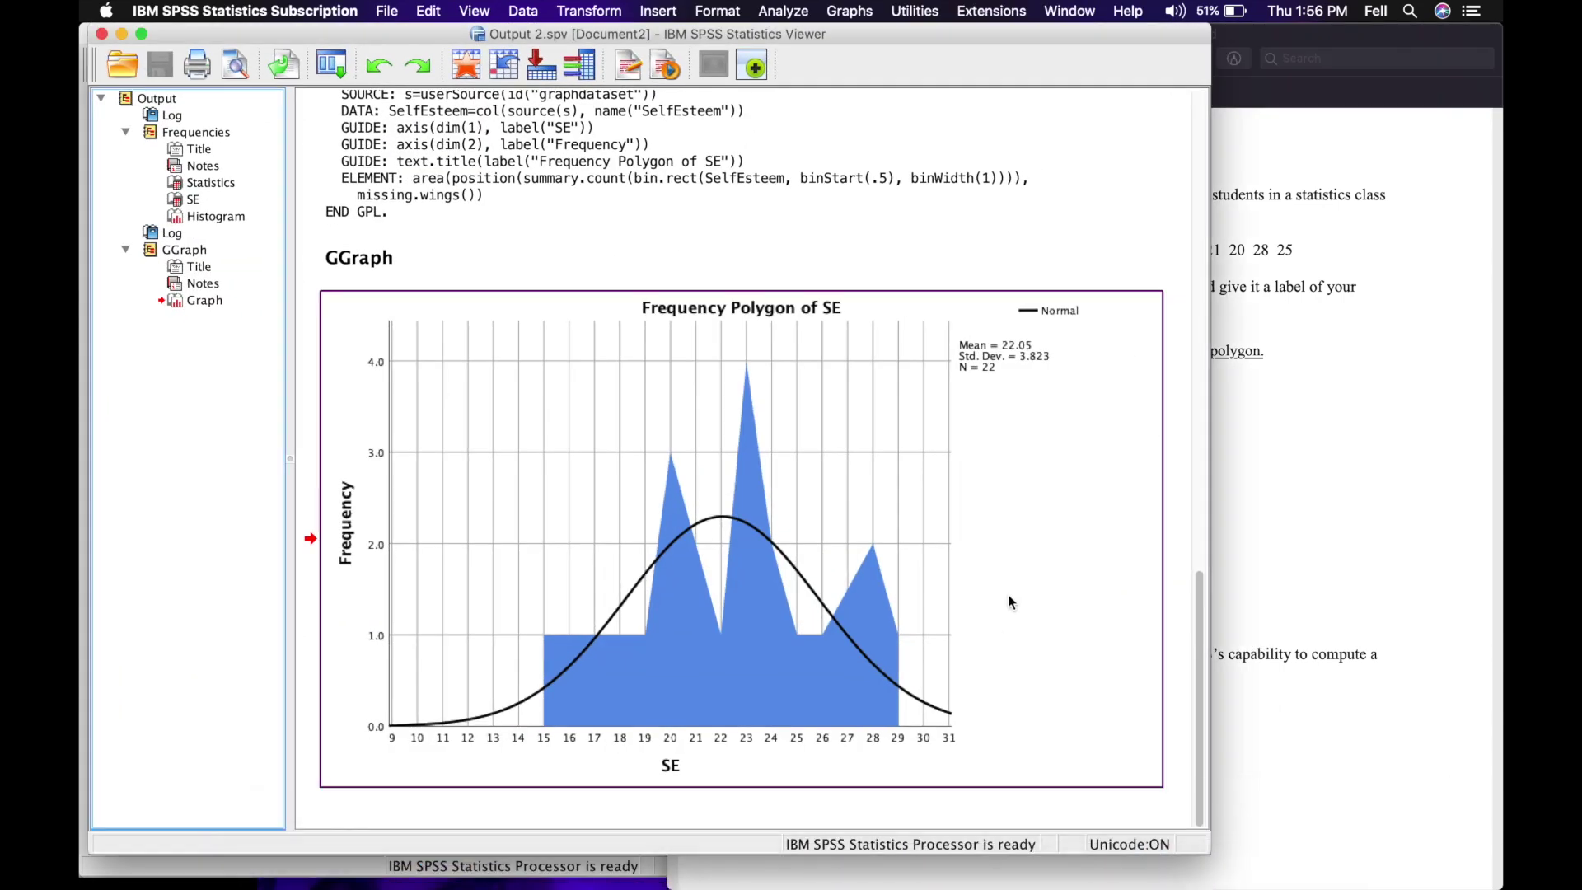
{"action": "scroll", "coordinate": [902, 456], "scroll_direction": "up", "scroll_amount": 5}
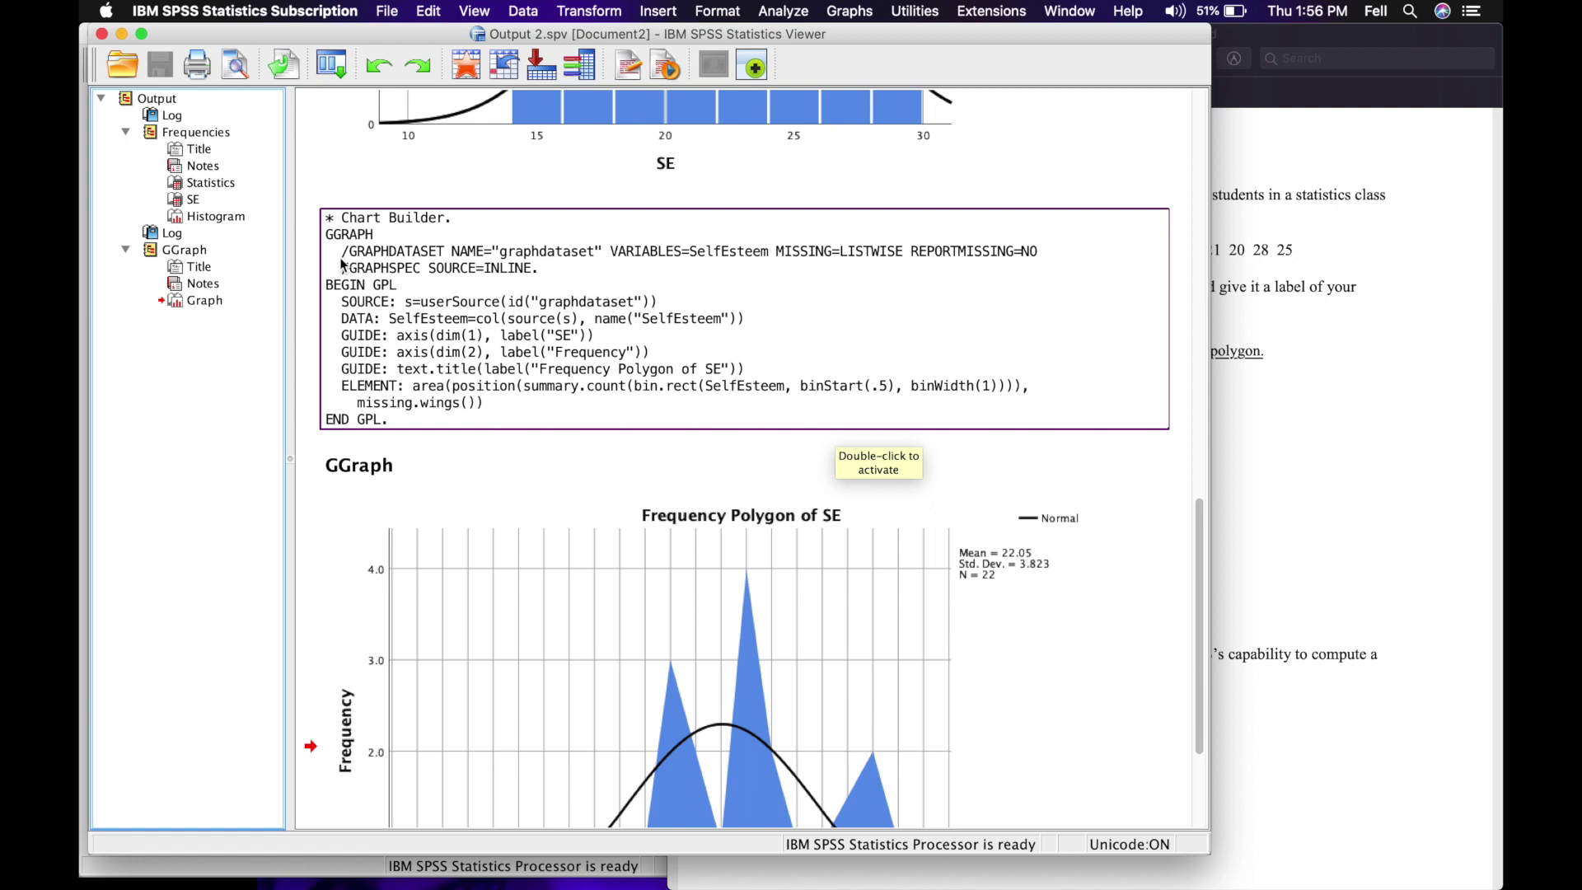
{"action": "left_click", "coordinate": [196, 133]}
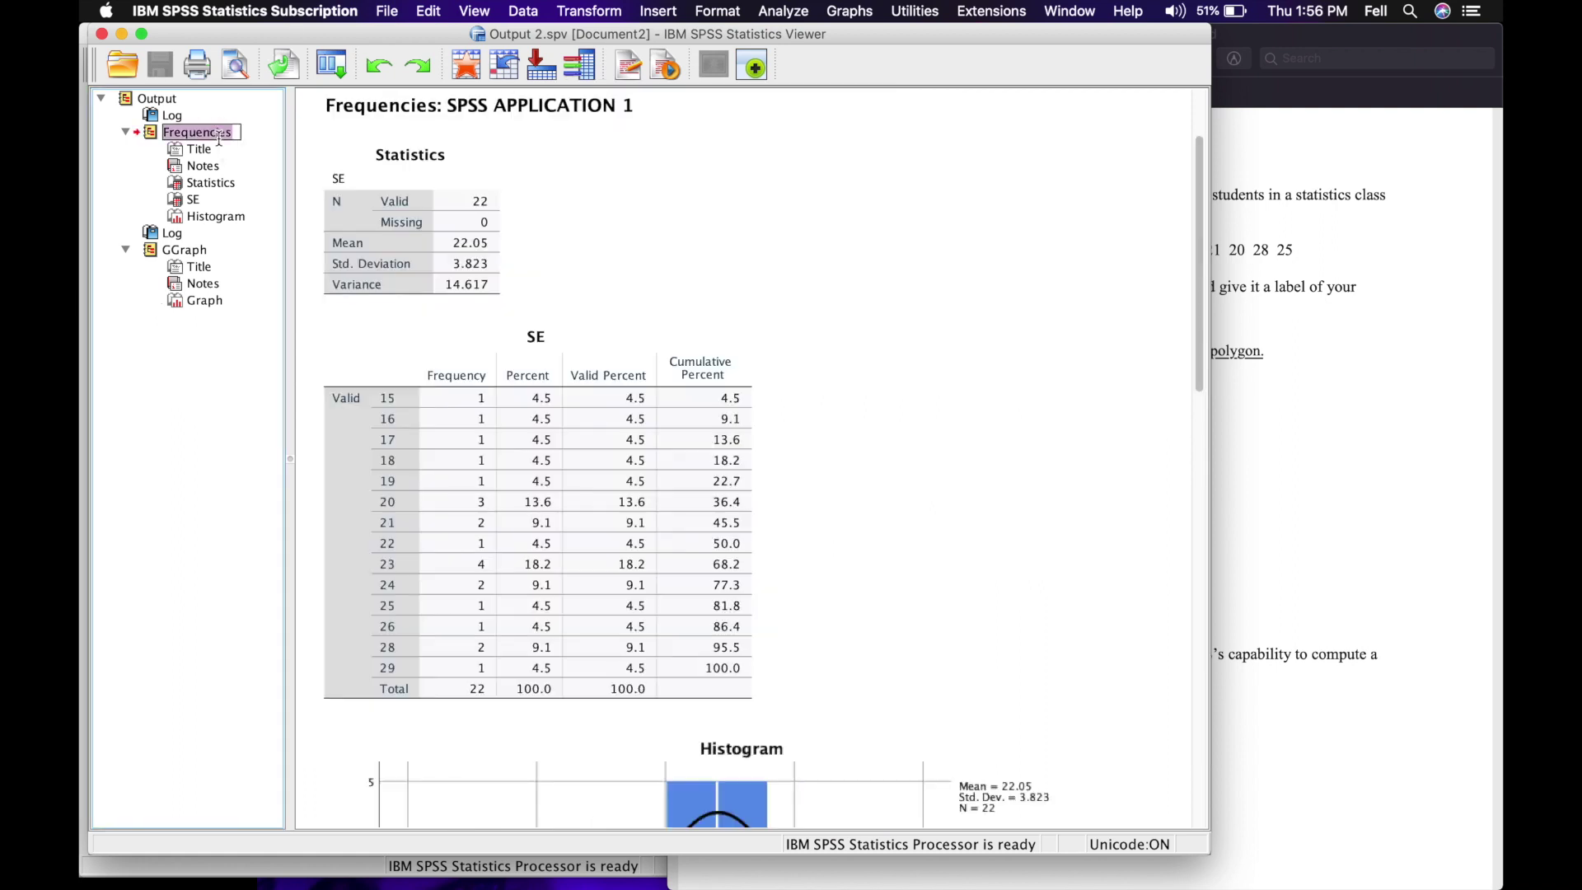
{"action": "left_click", "coordinate": [196, 199]}
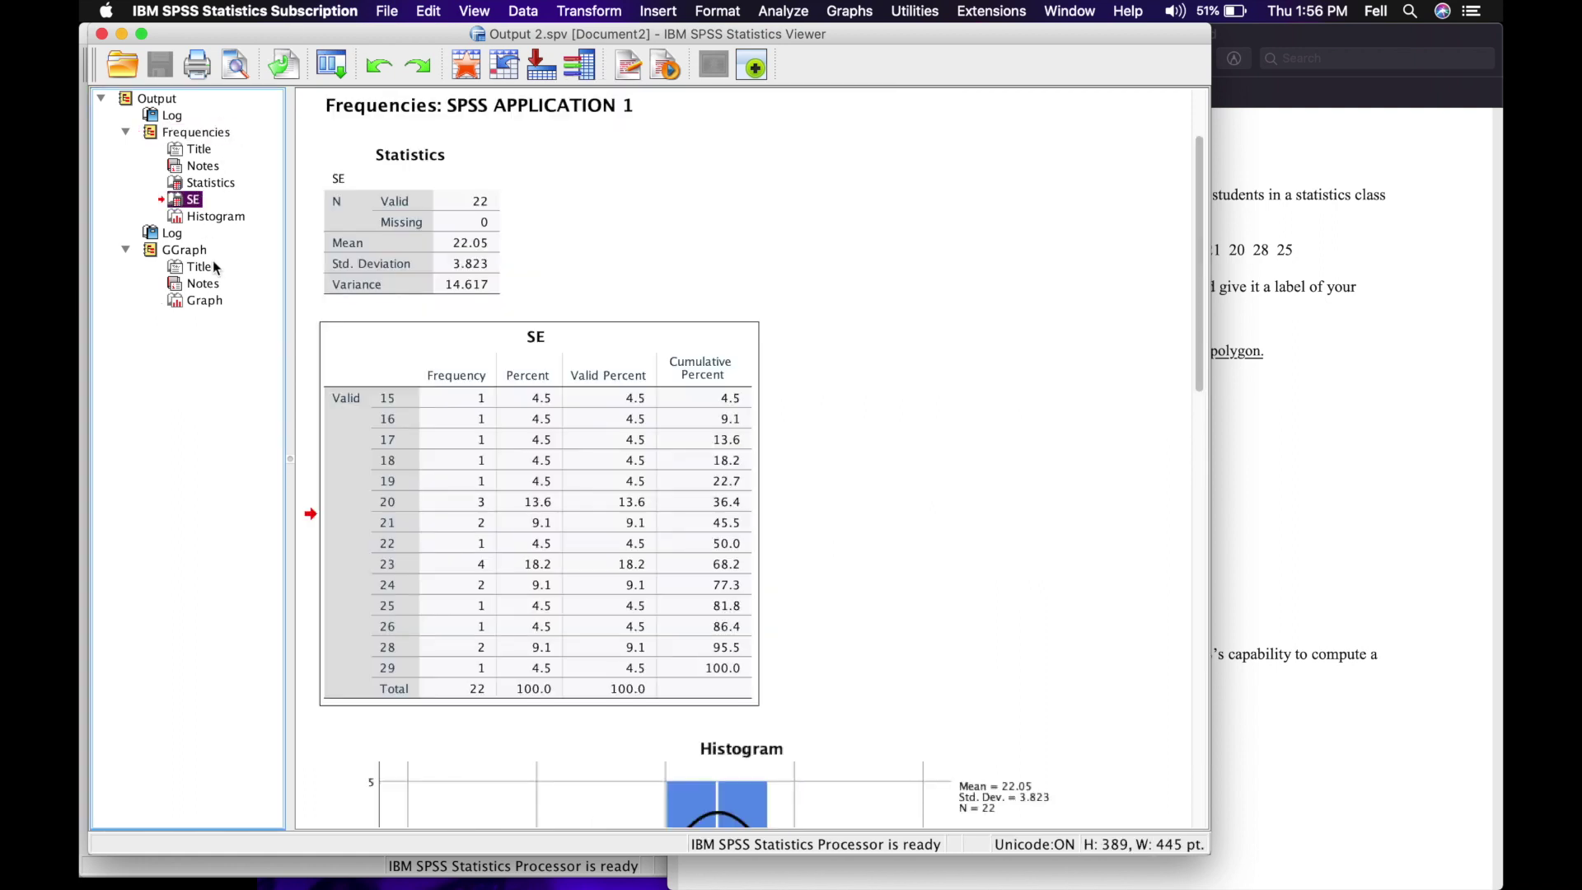
{"action": "left_click", "coordinate": [201, 250]}
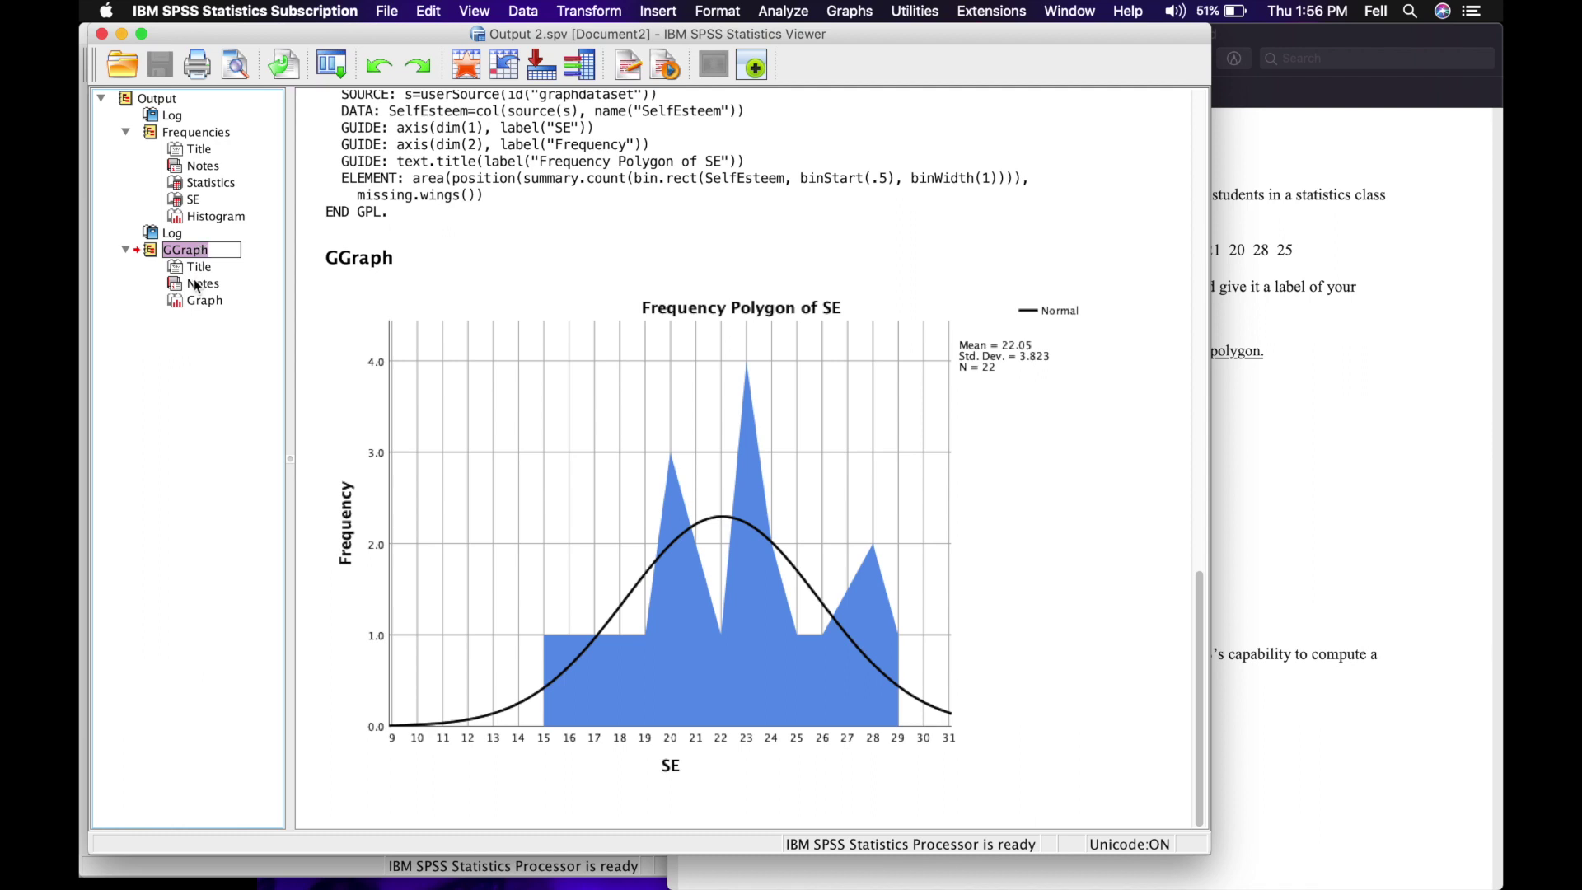
{"action": "left_click", "coordinate": [212, 216]}
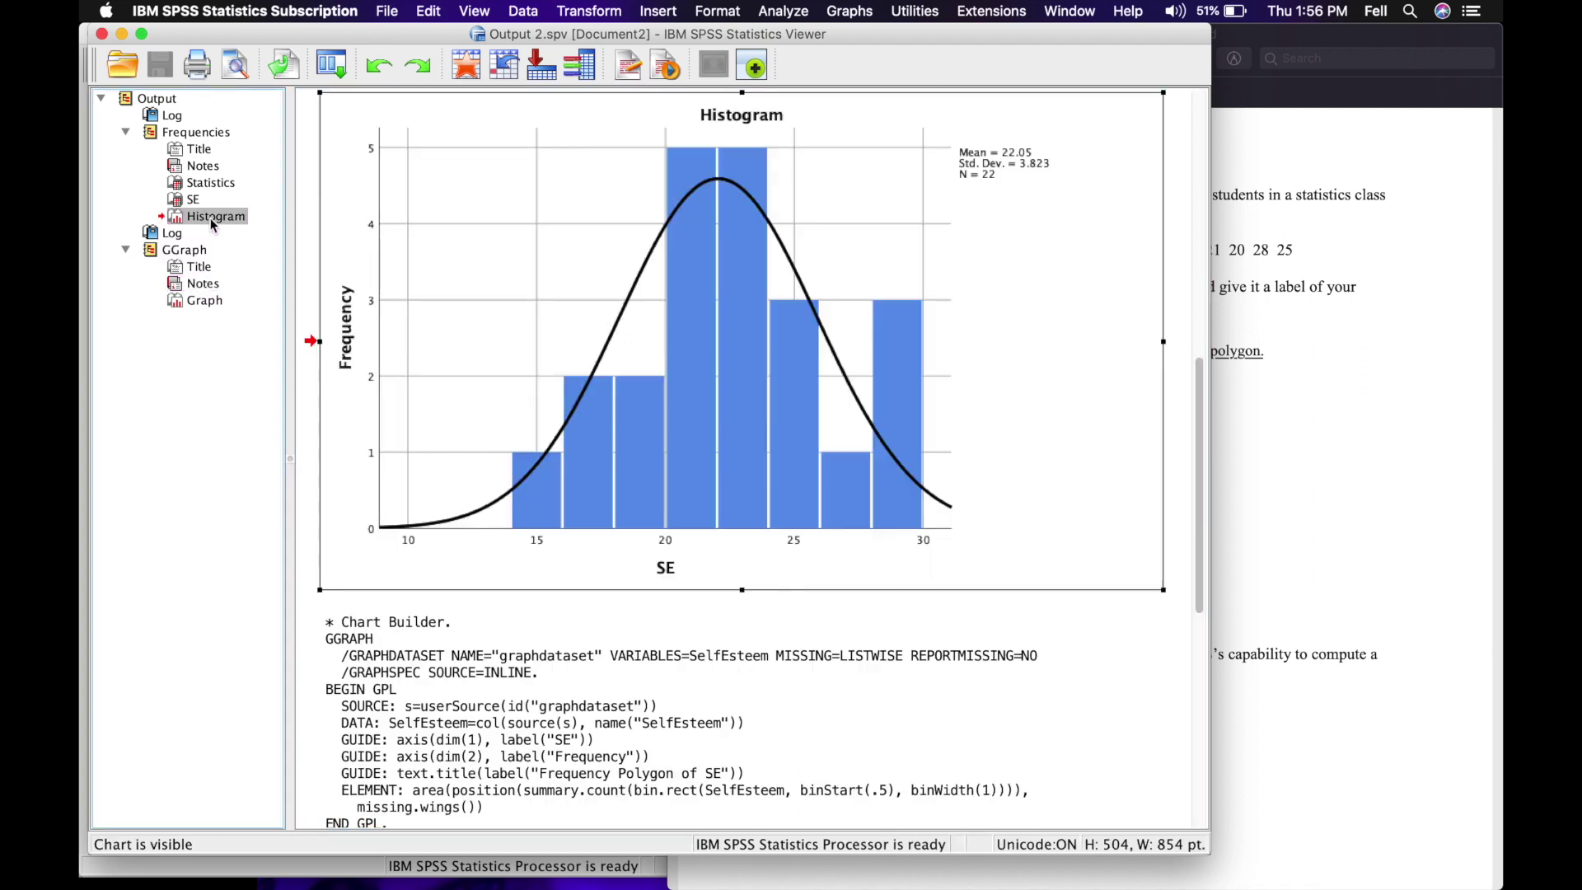
{"action": "right_click", "coordinate": [212, 223]}
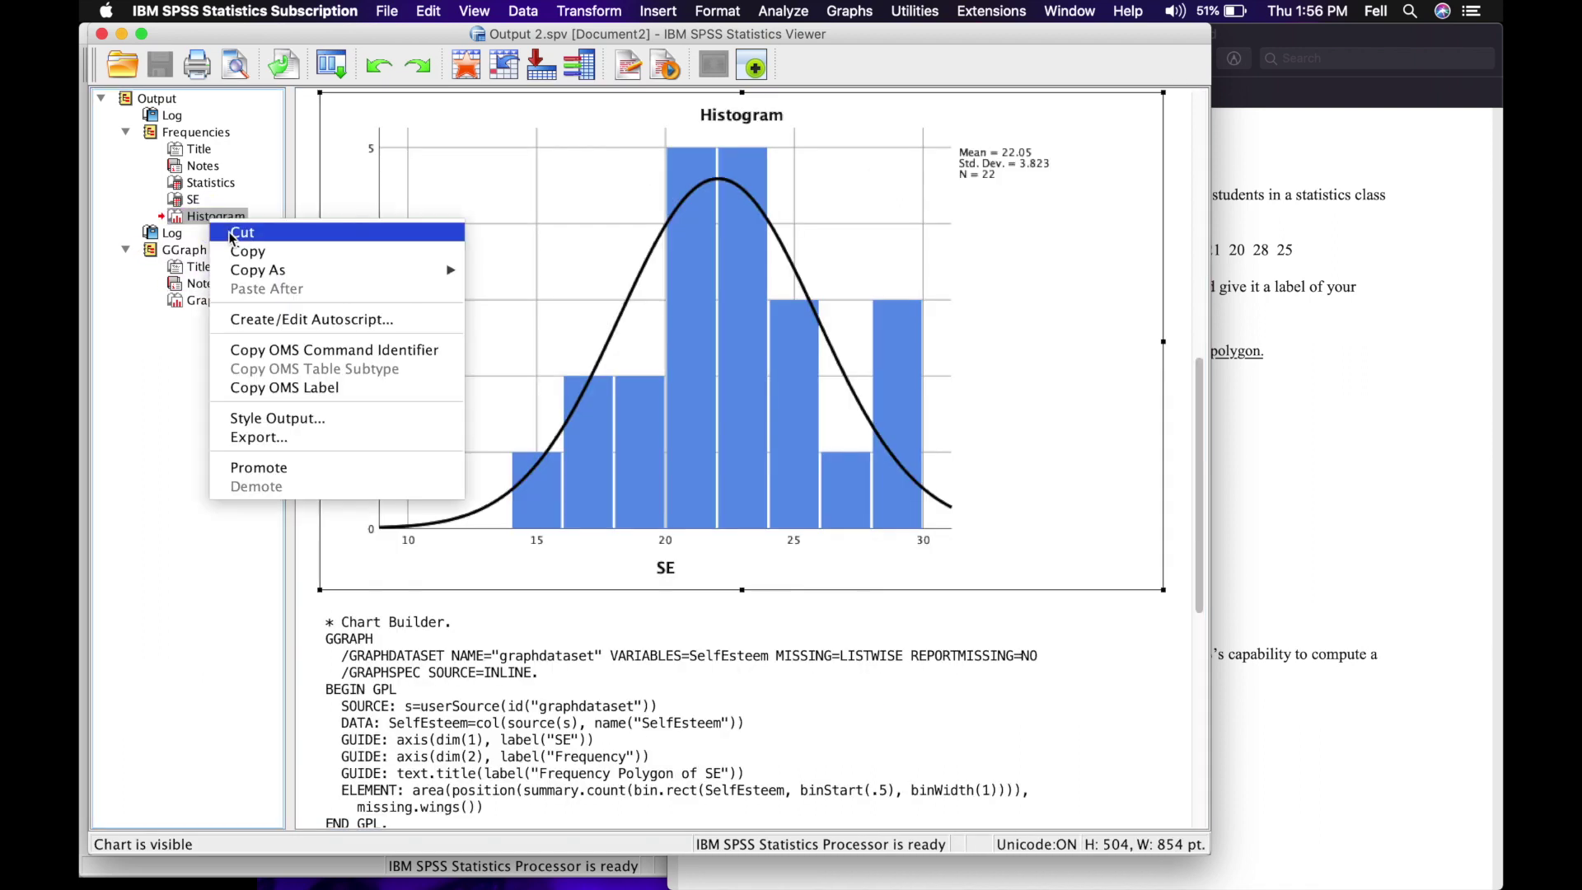
{"action": "left_click", "coordinate": [137, 403]}
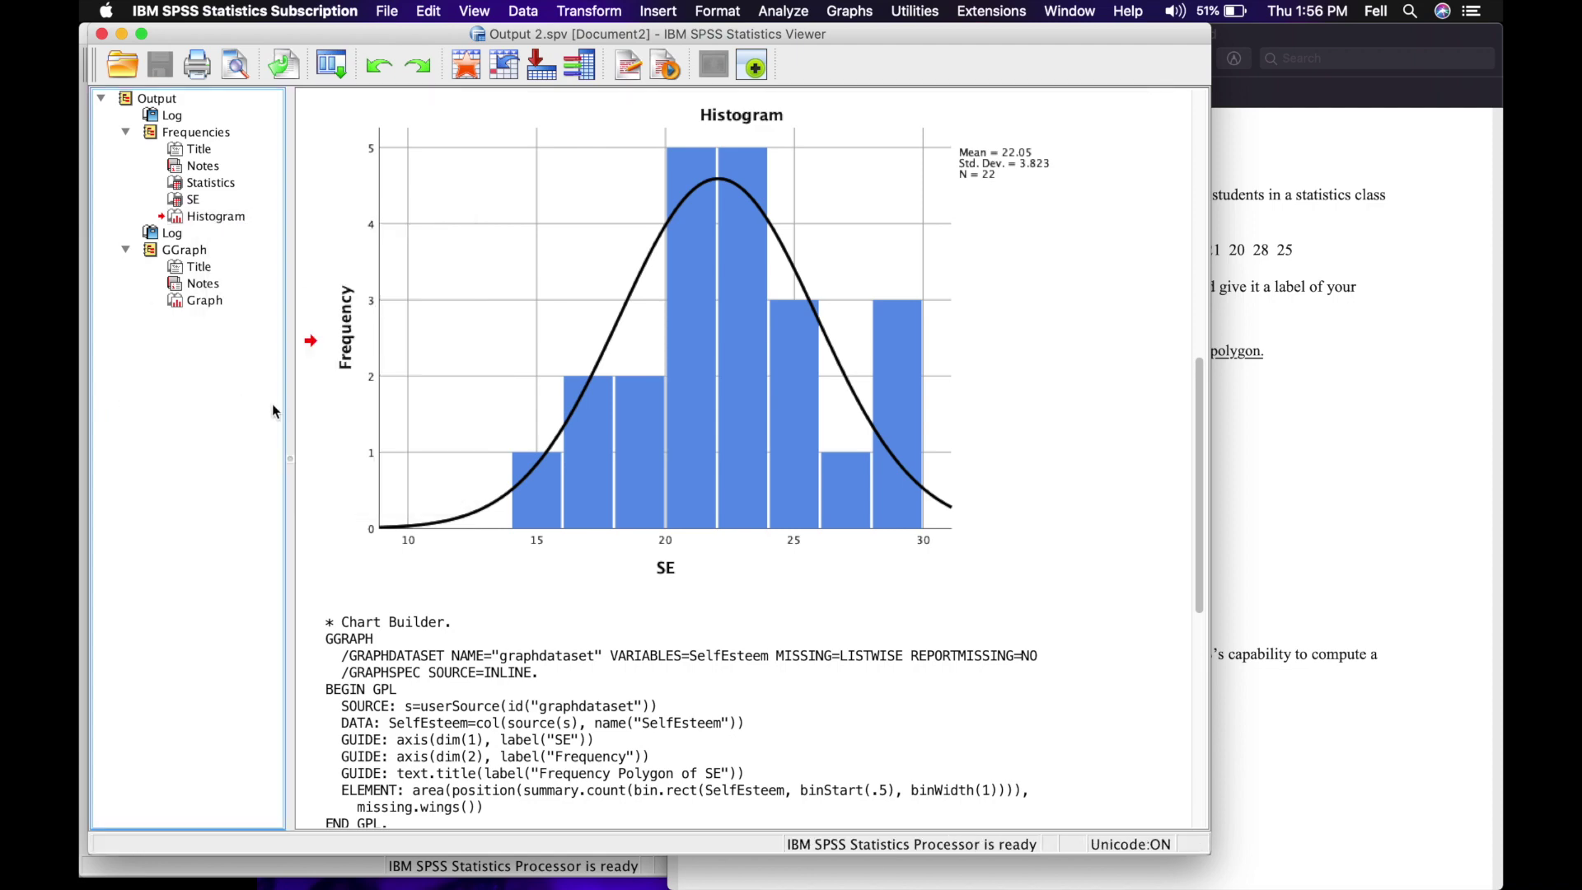
- Select the Statistics table (mean 22.05, SD 3.823, variance 14.617) and place the Viewer beside the handout
{"action": "scroll", "coordinate": [689, 352], "scroll_direction": "down", "scroll_amount": 2}
{"action": "scroll", "coordinate": [689, 353], "scroll_direction": "up", "scroll_amount": 15}
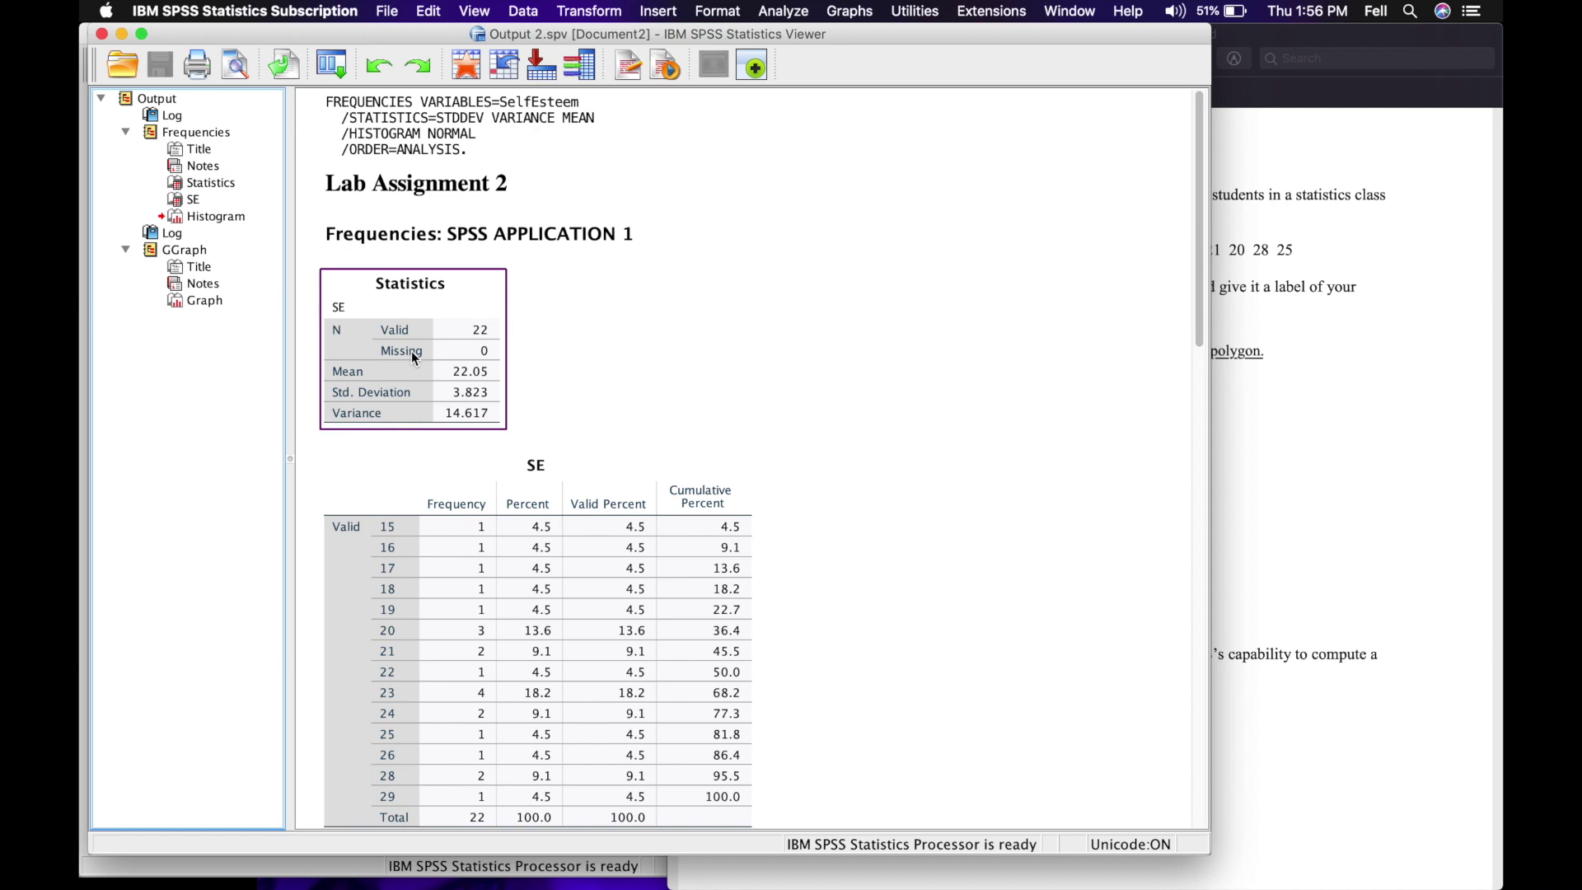
{"action": "left_click", "coordinate": [414, 357]}
{"action": "left_click_drag", "start_coordinate": [869, 34], "coordinate": [675, 19]}
{"action": "left_click", "coordinate": [906, 544]}
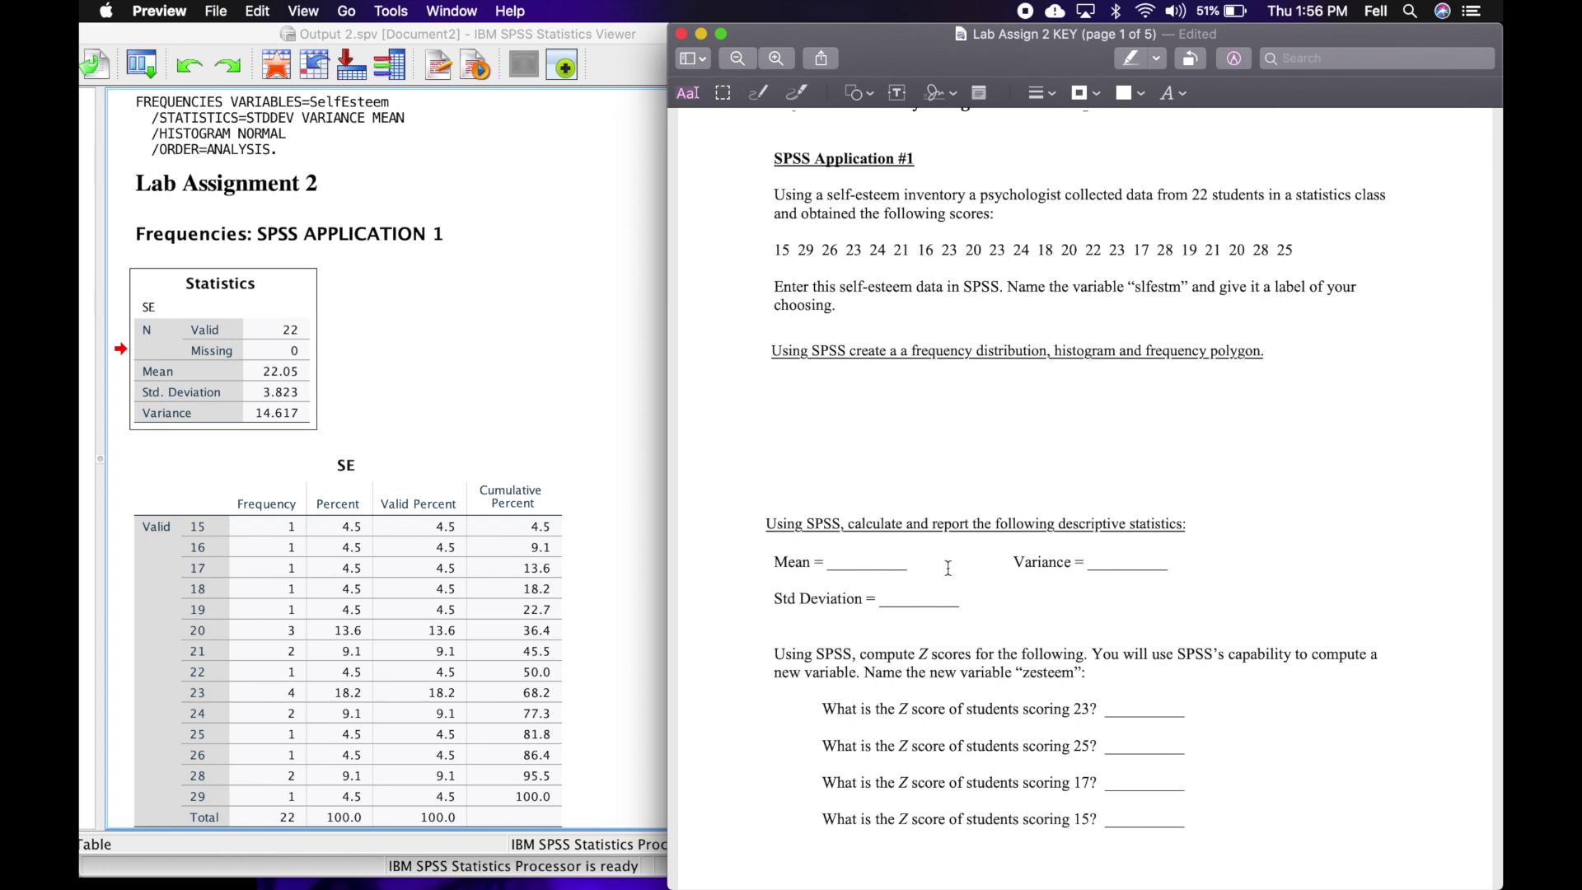
- Add a text box reading 22.05 on the handout's Mean blank
{"action": "key", "text": "ctrl+super+t"}
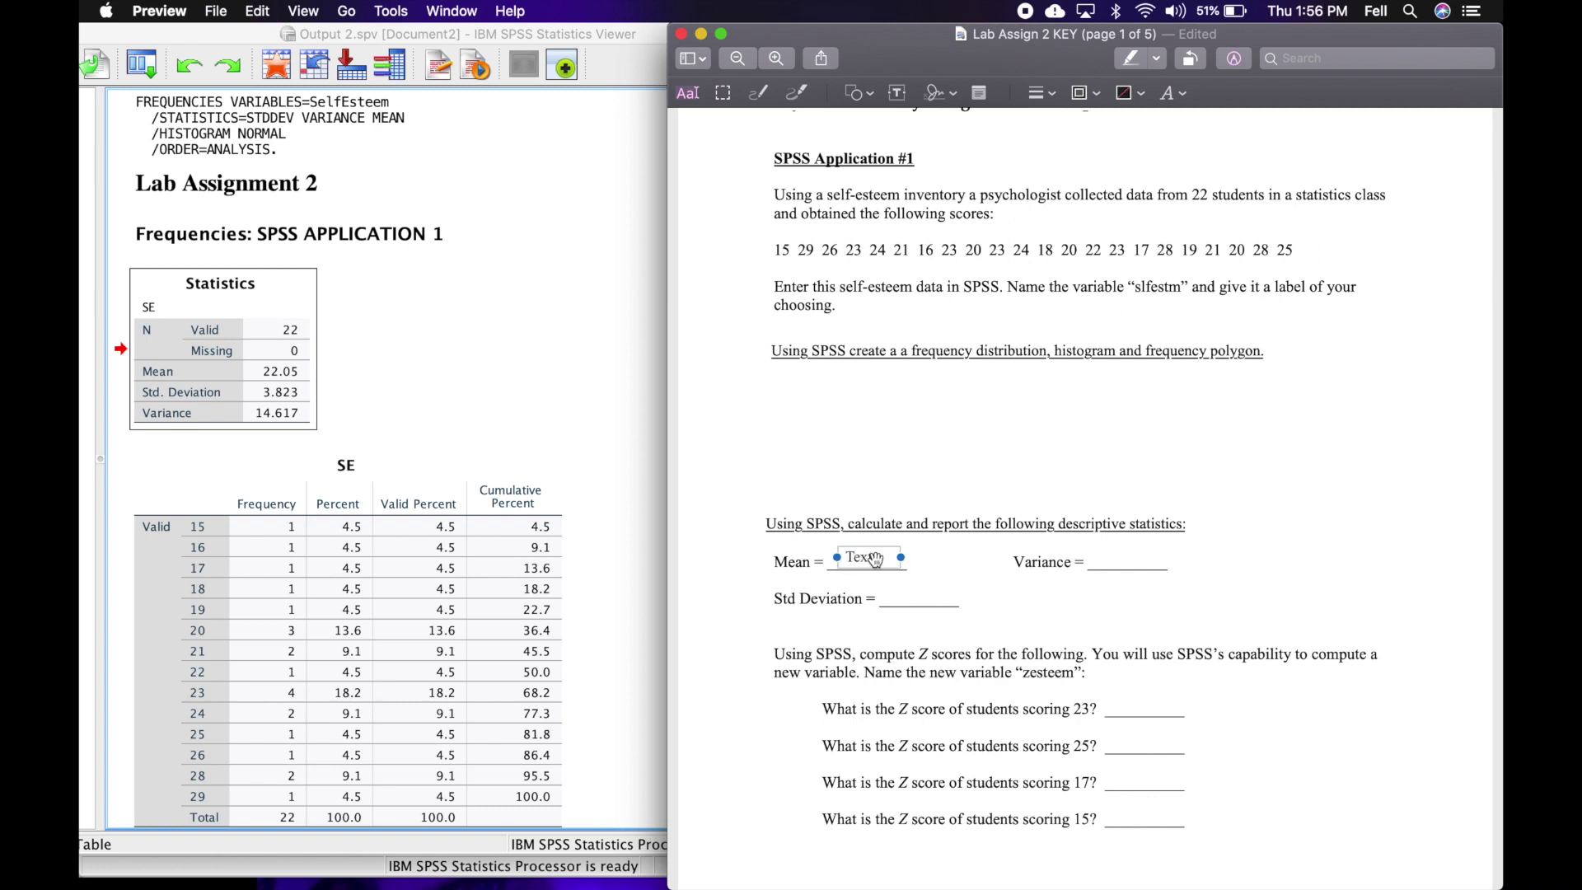
{"action": "double_click", "coordinate": [873, 559]}
{"action": "type", "text": "22.05"}
{"action": "left_click", "coordinate": [947, 593]}
- Copy the answer box to the Variance blank as 14.62 and to Std Deviation as 3.82
{"action": "left_click", "coordinate": [880, 554]}
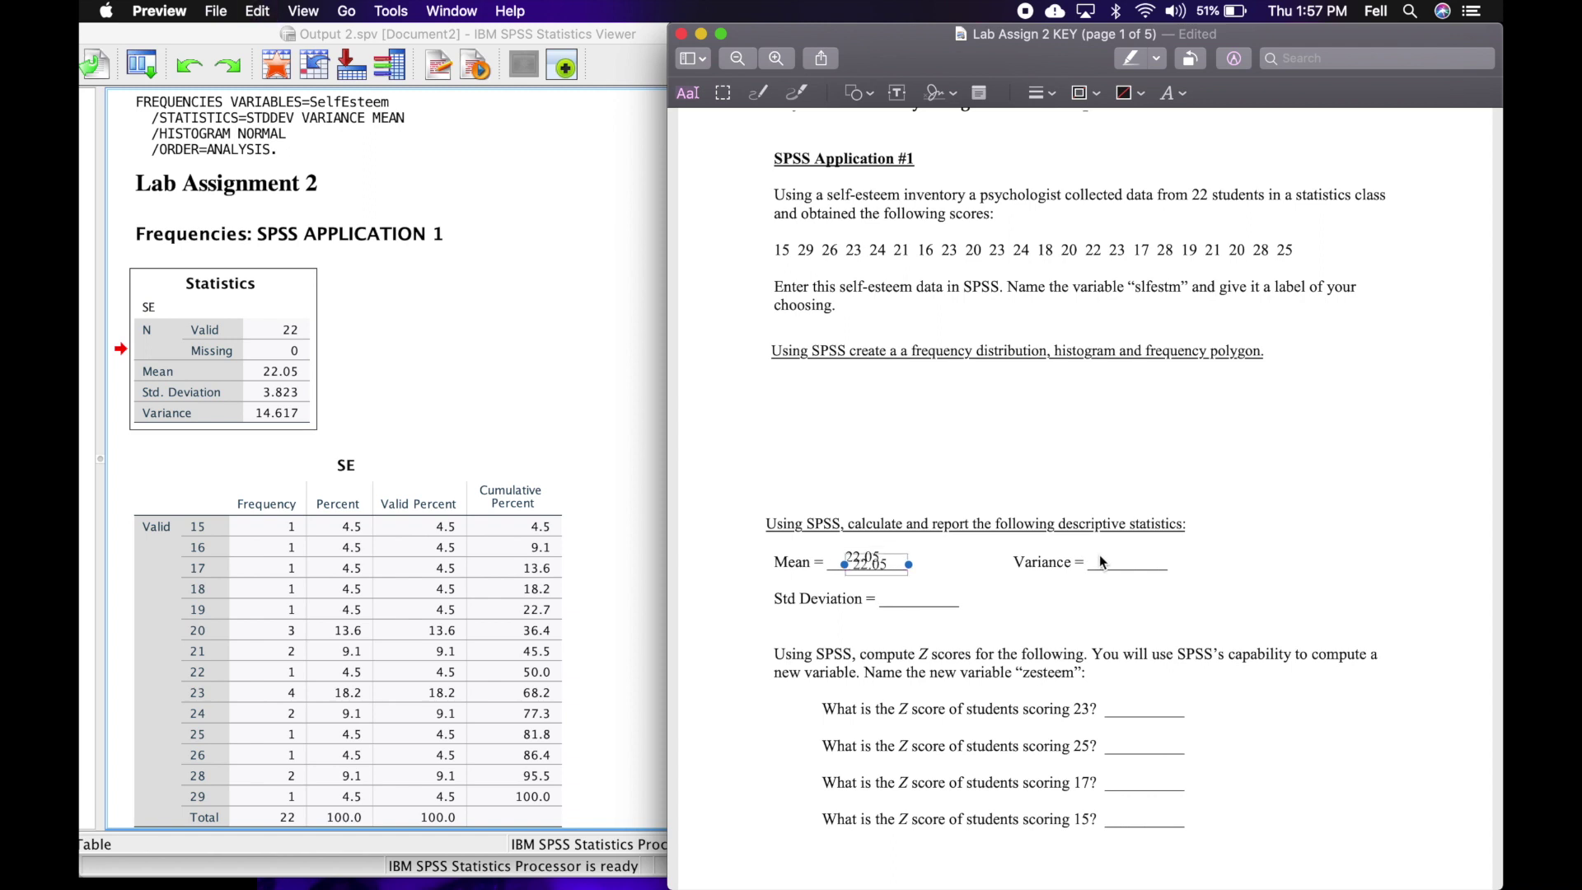
{"action": "left_click_drag", "start_coordinate": [880, 551], "coordinate": [1127, 561]}
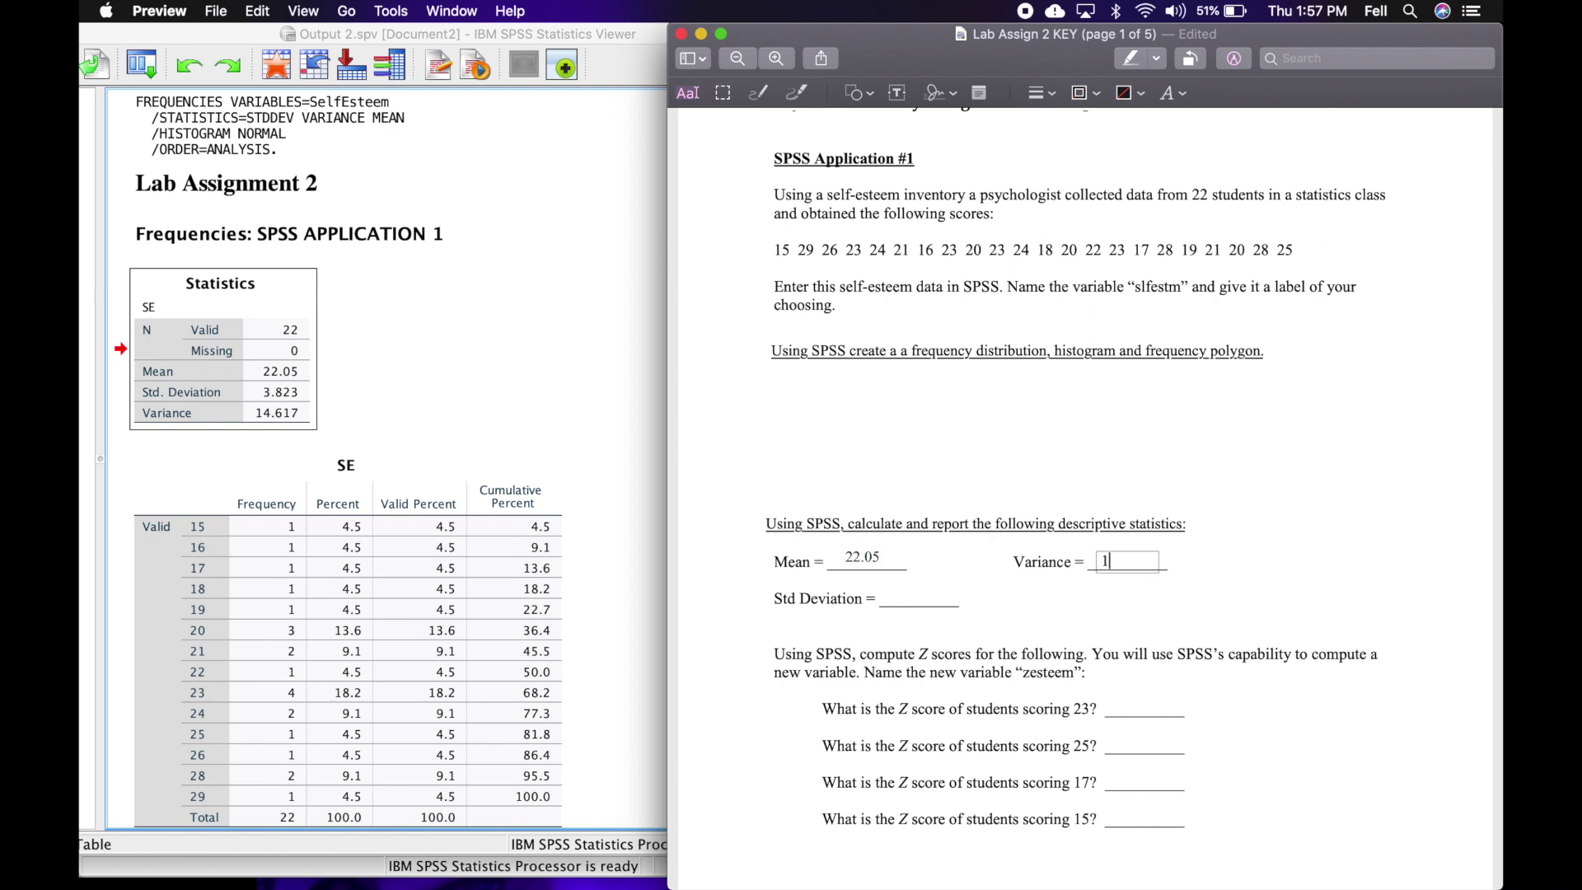
{"action": "type", "text": "14.62"}
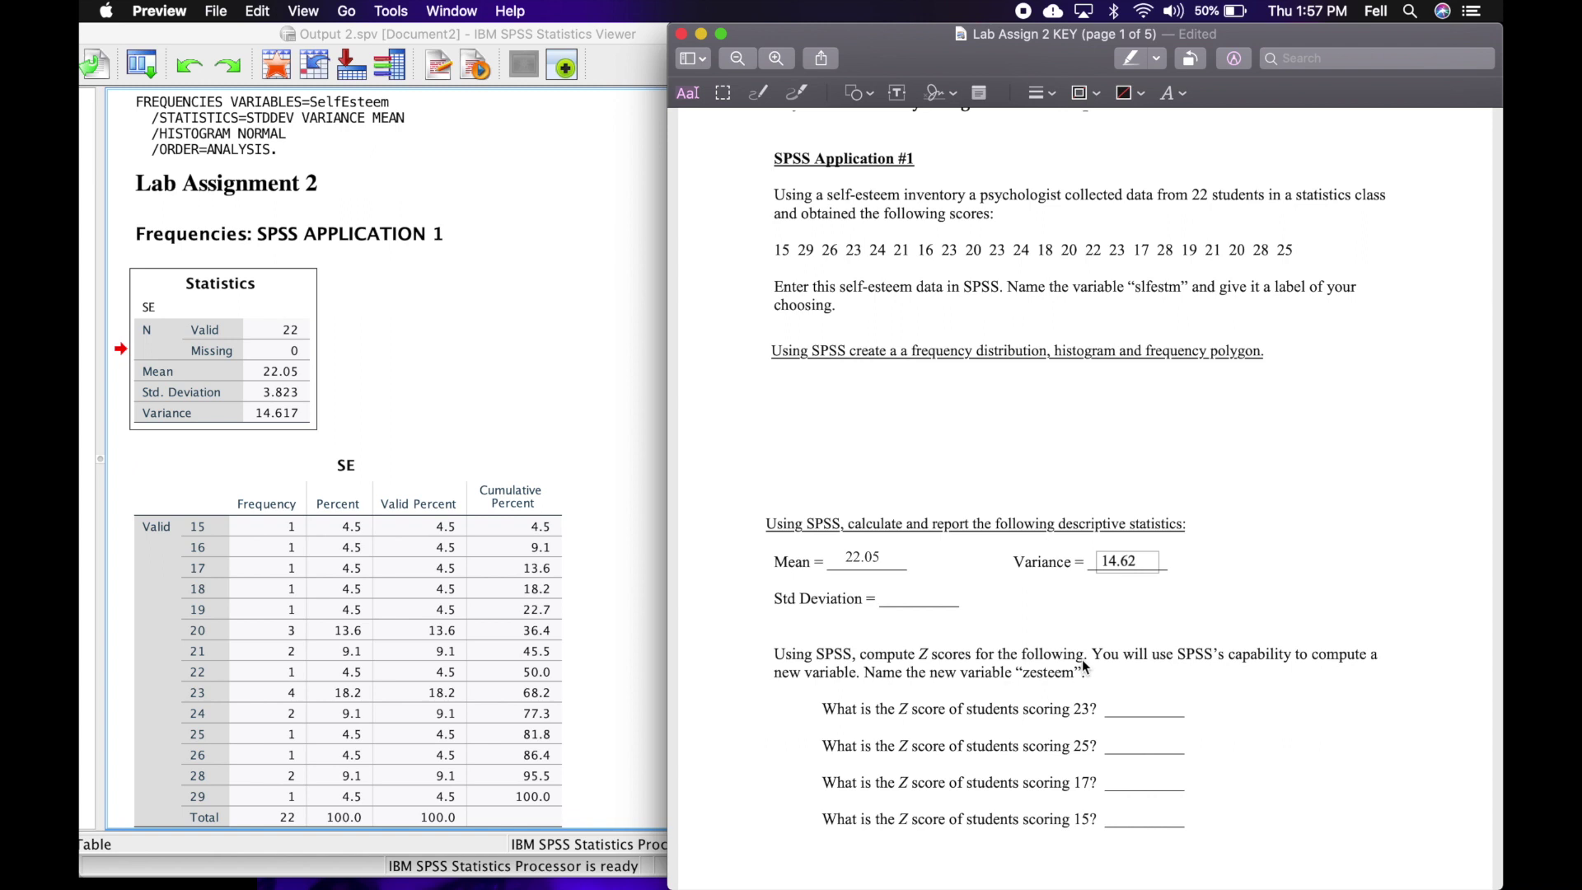
{"action": "left_click", "coordinate": [1063, 609]}
{"action": "left_click_drag", "start_coordinate": [1121, 561], "coordinate": [923, 599]}
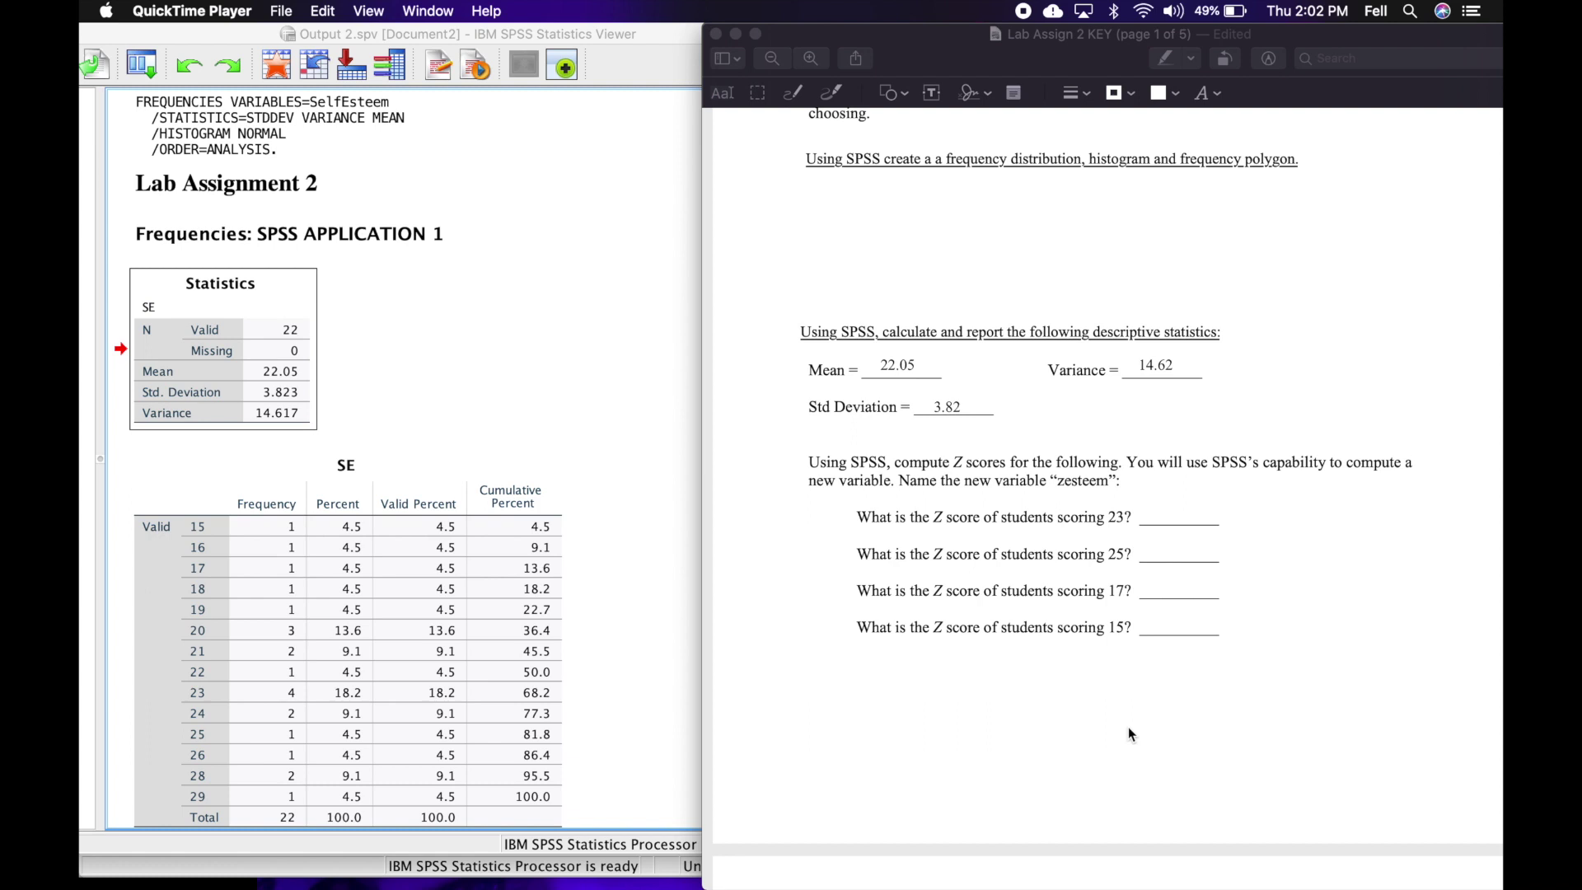
{"action": "left_click", "coordinate": [551, 364]}
- Minimize the SPSS output viewer to reveal the data editor
{"action": "left_click", "coordinate": [394, 10]}
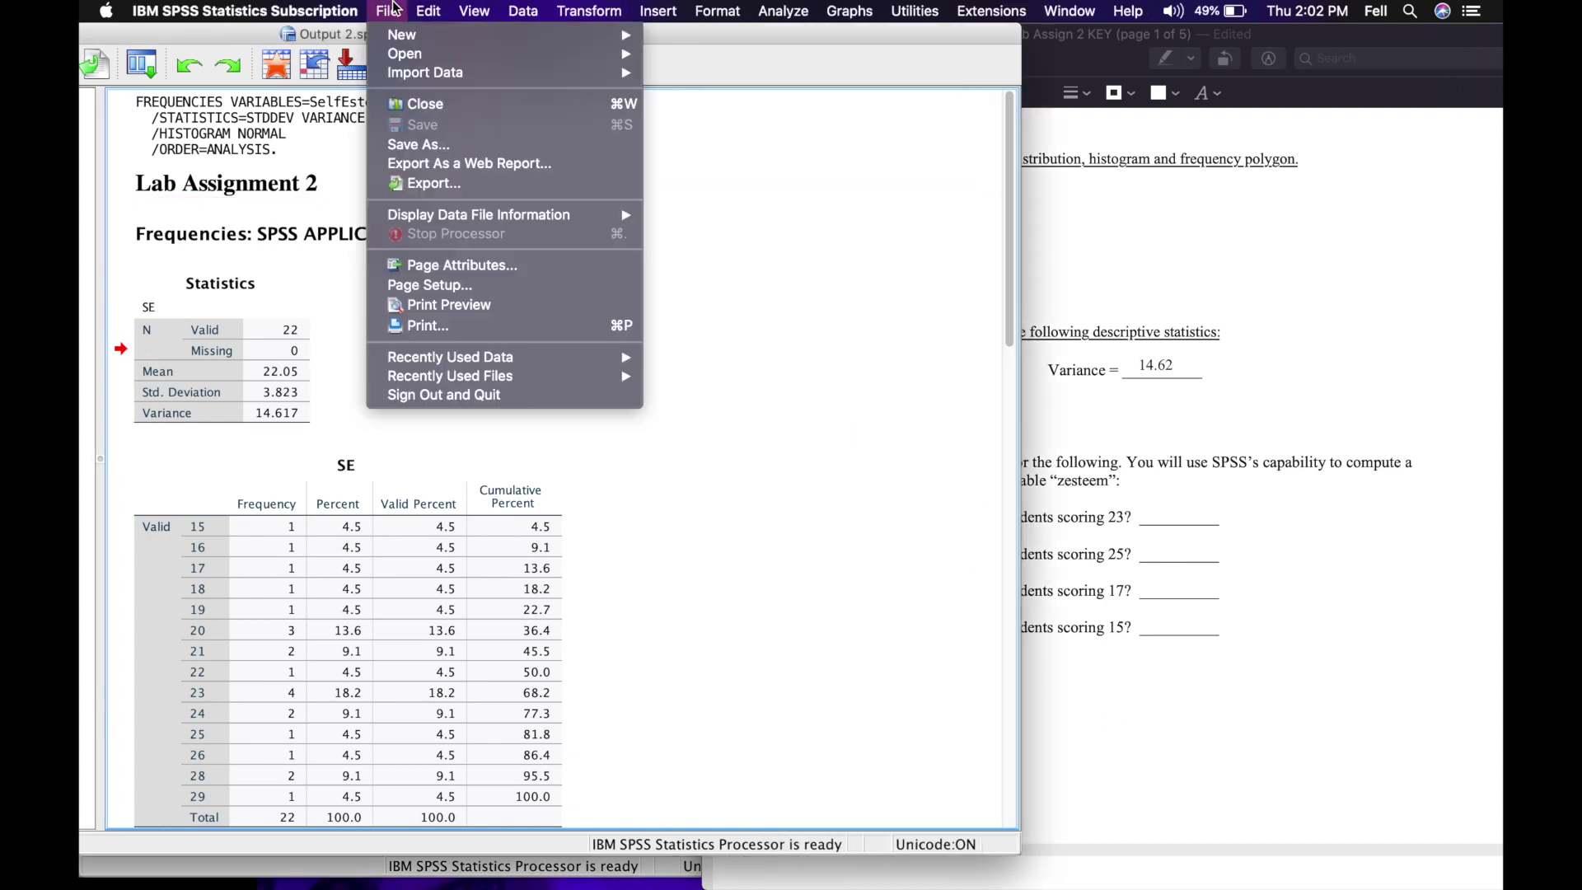
{"action": "left_click", "coordinate": [428, 10]}
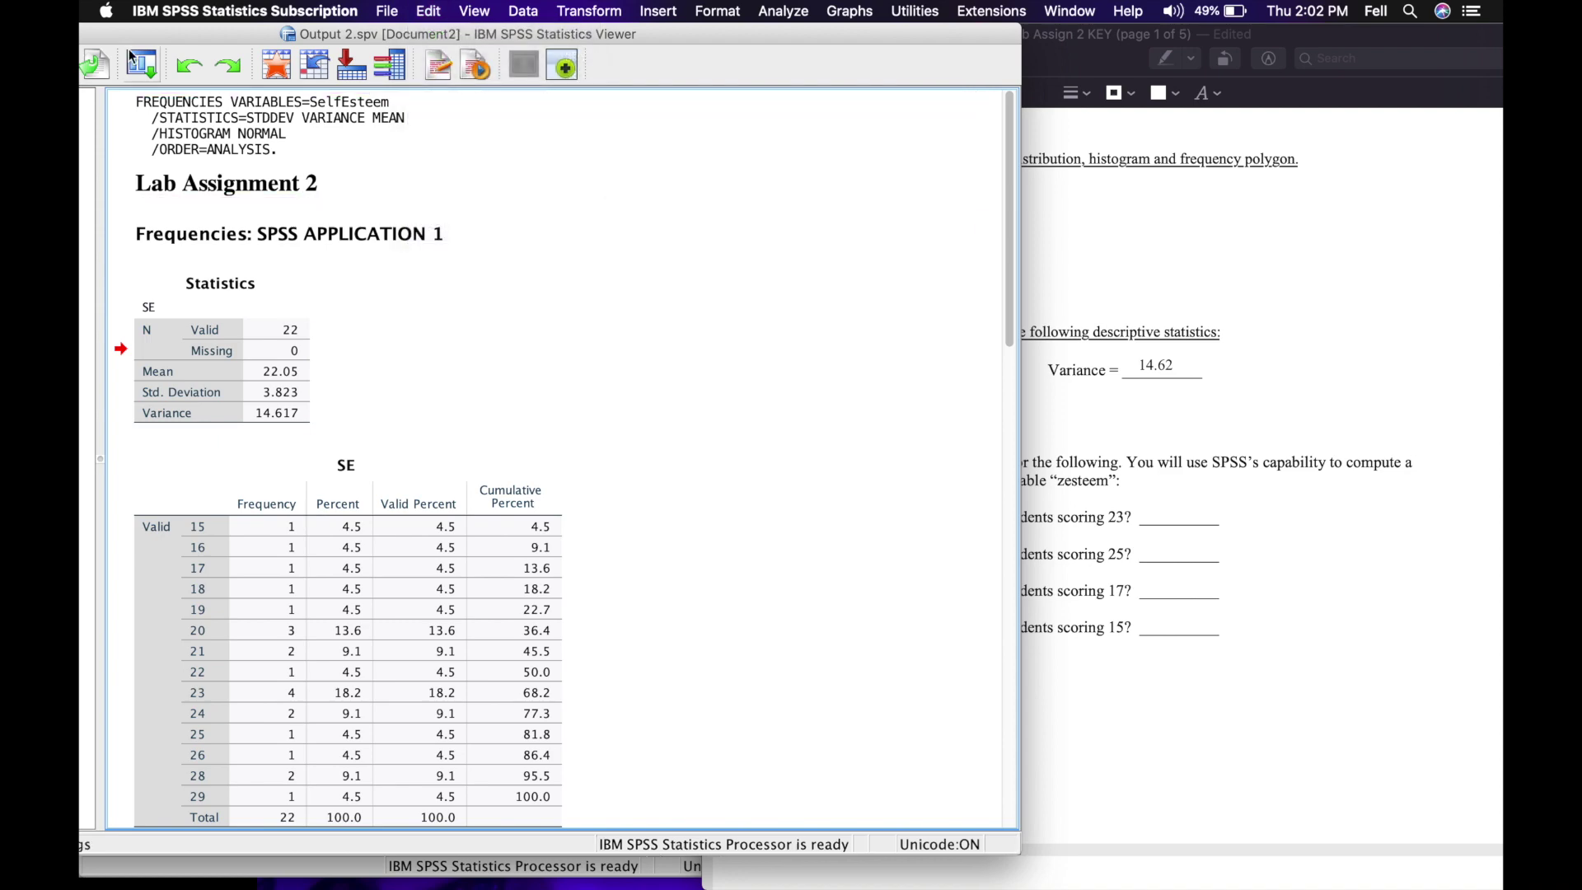
{"action": "double_click", "coordinate": [121, 28]}
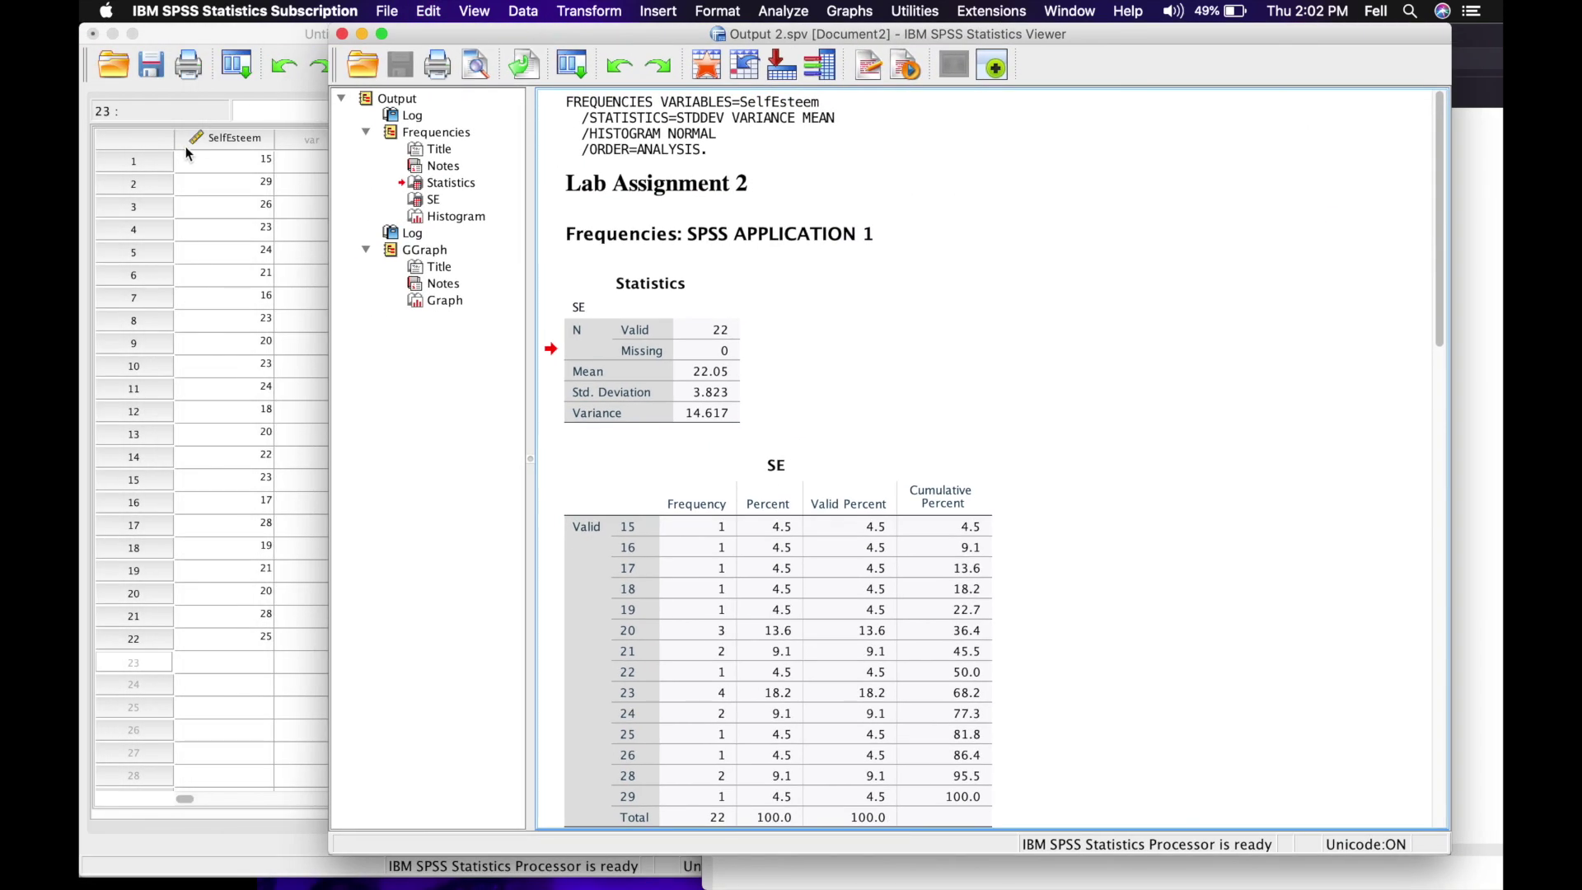
{"action": "left_click", "coordinate": [362, 34]}
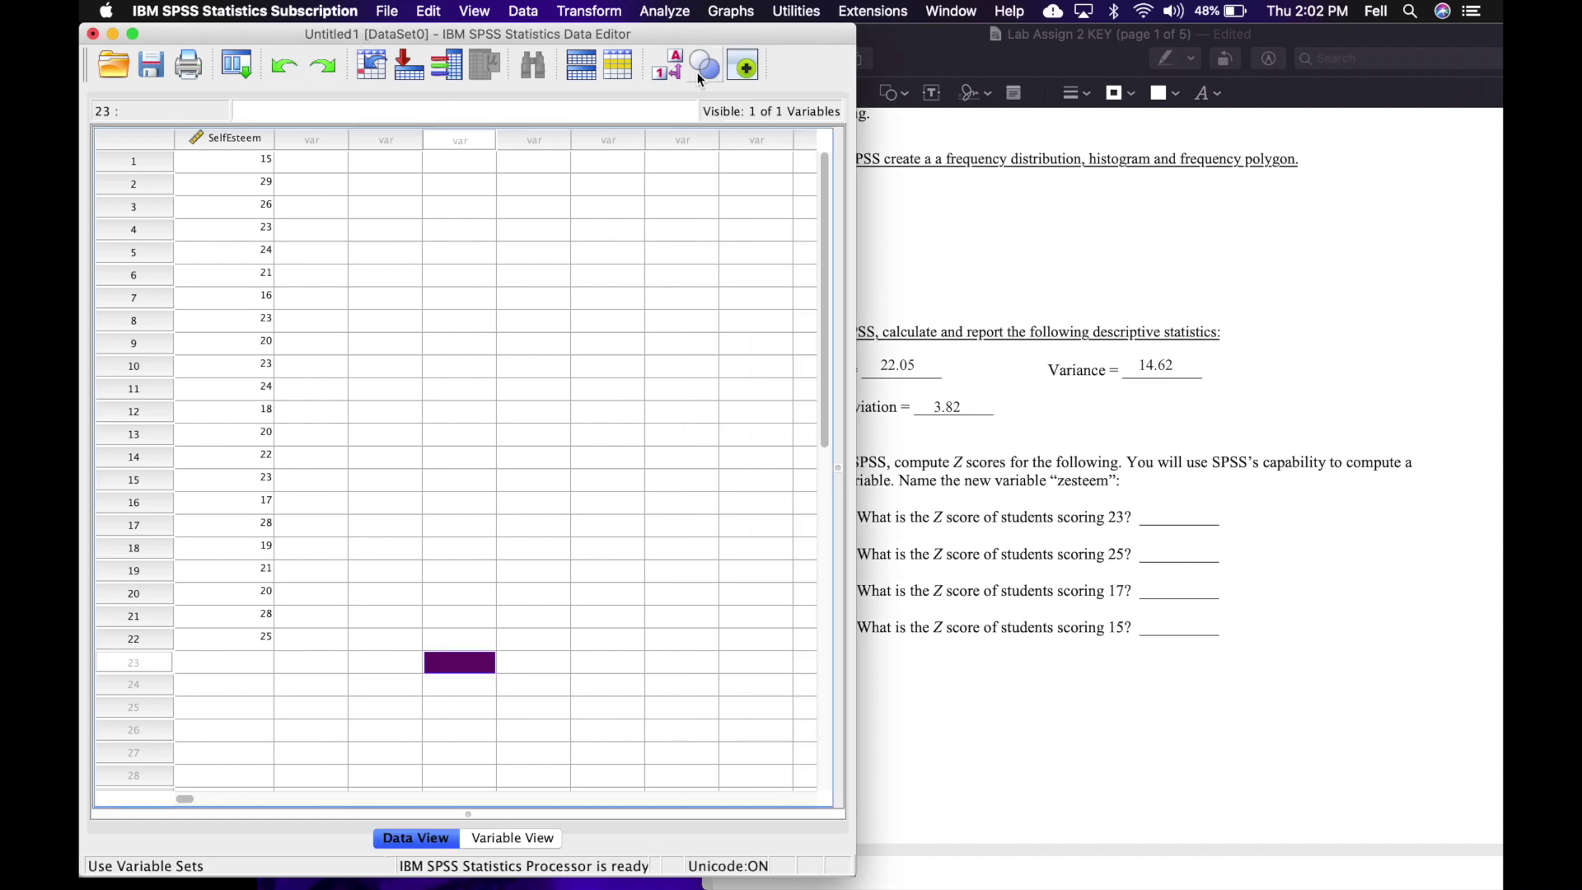
- Run Descriptives on SE with 'Save standardized values as variables' to create ZSelfEsteem
{"action": "left_click", "coordinate": [674, 12]}
{"action": "mouse_move", "coordinate": [675, 55]}
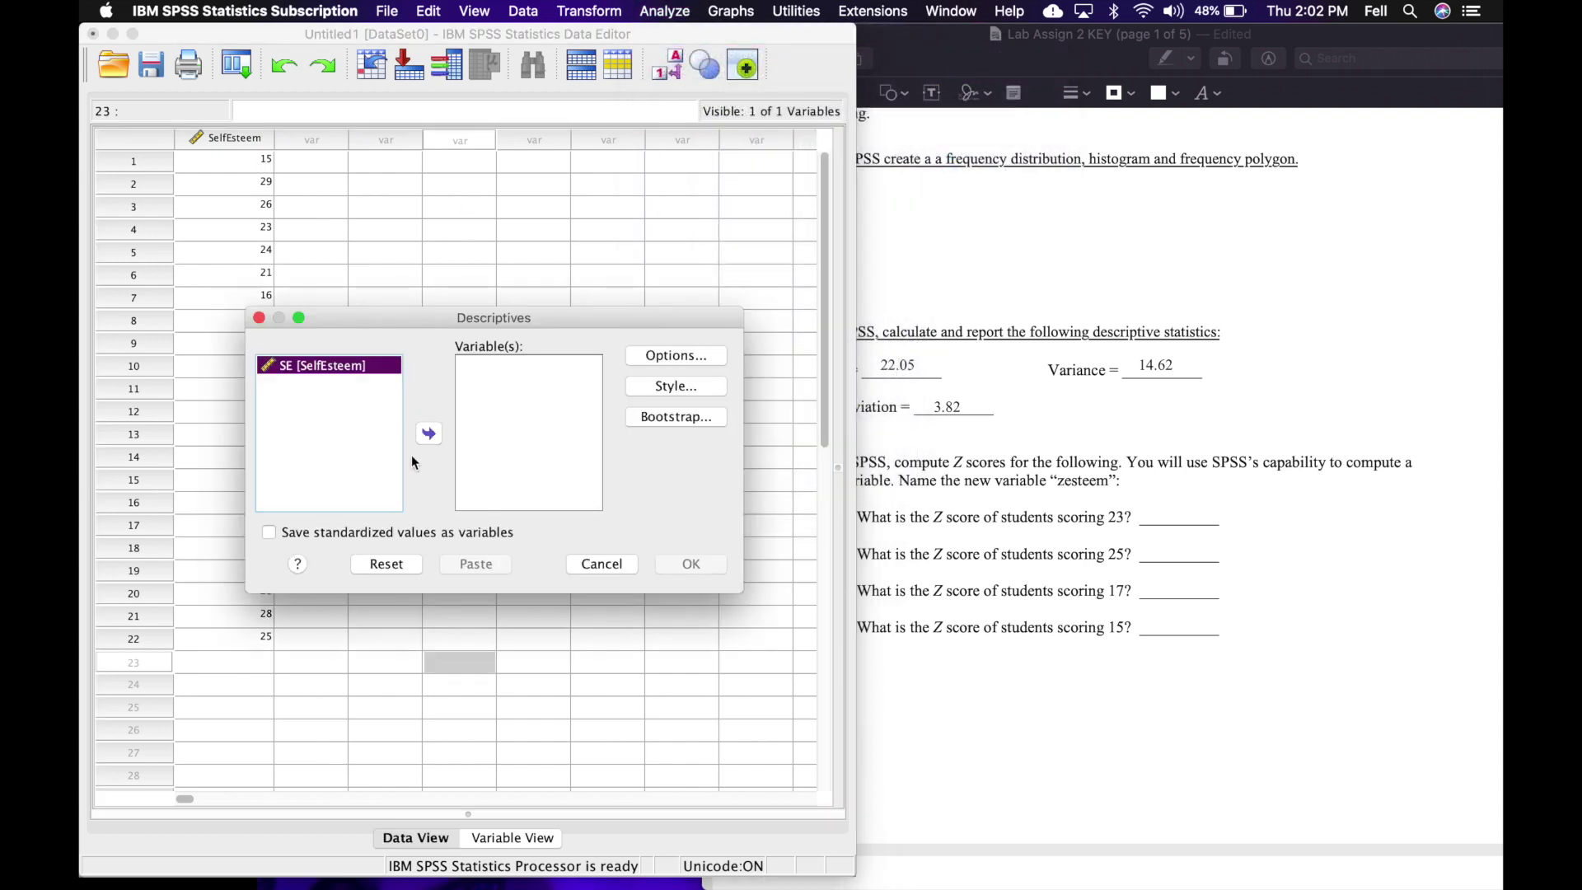
{"action": "left_click", "coordinate": [428, 435]}
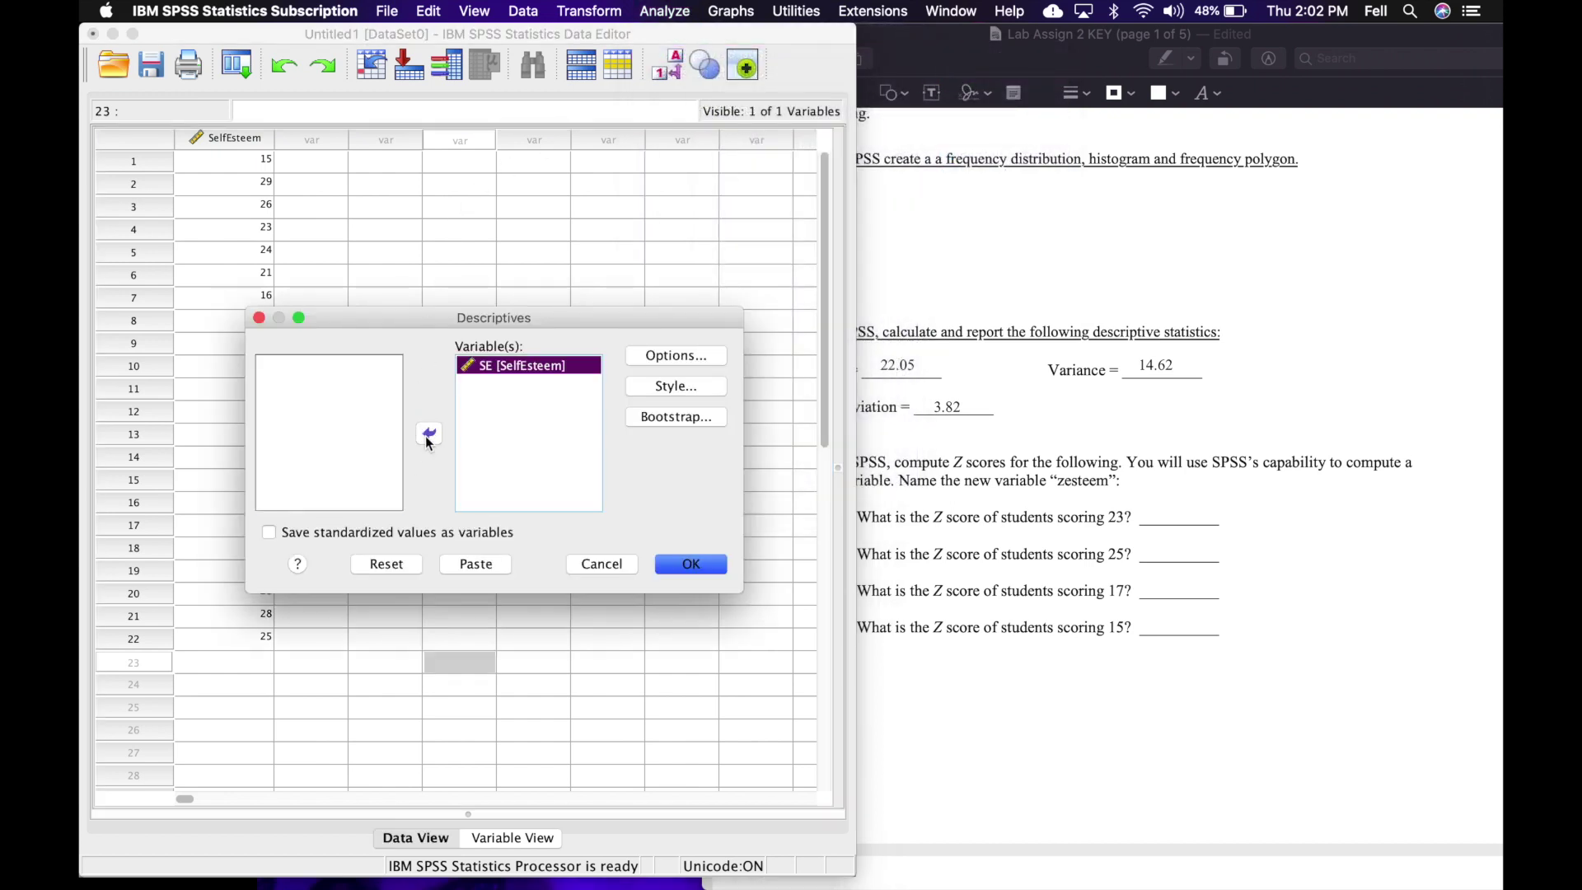
{"action": "left_click", "coordinate": [266, 533]}
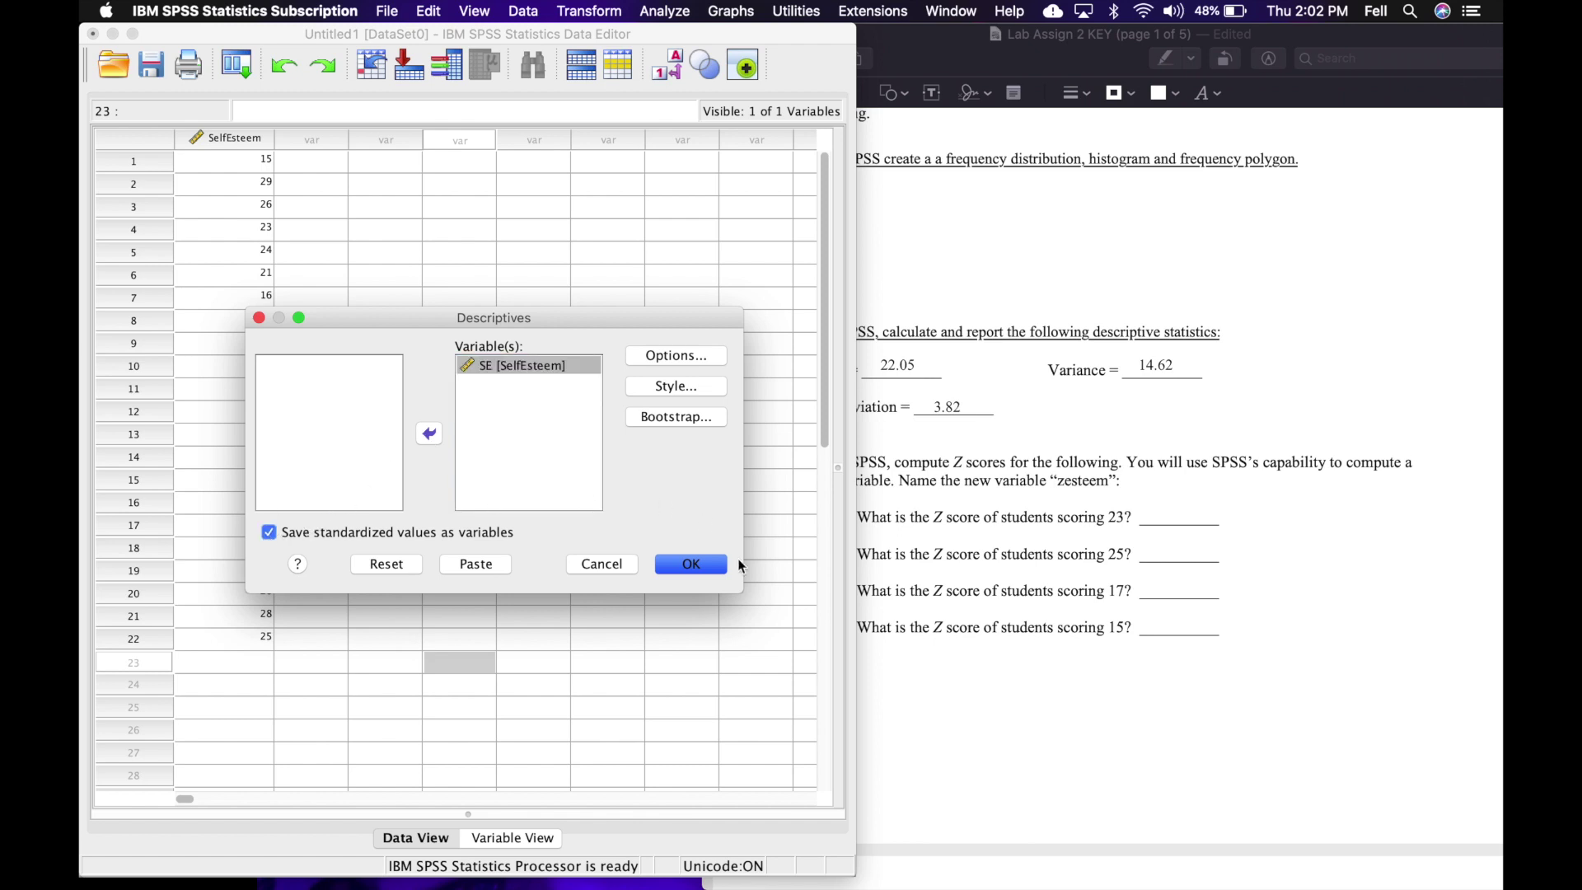
{"action": "left_click", "coordinate": [692, 565]}
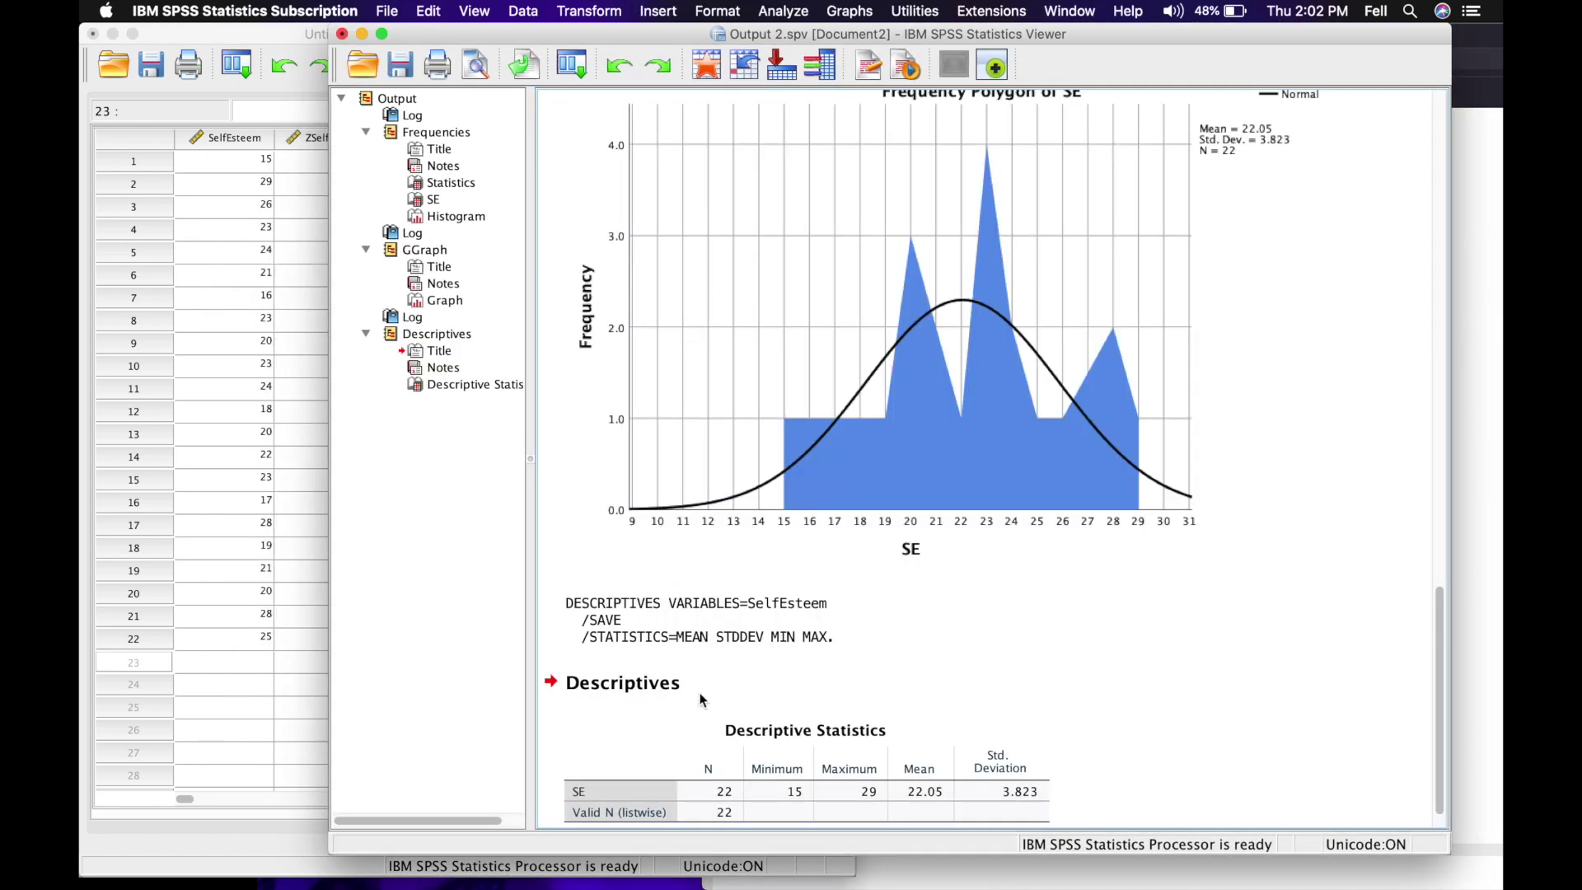
{"action": "scroll", "coordinate": [703, 701], "scroll_direction": "down", "scroll_amount": 1}
{"action": "left_click", "coordinate": [725, 699]}
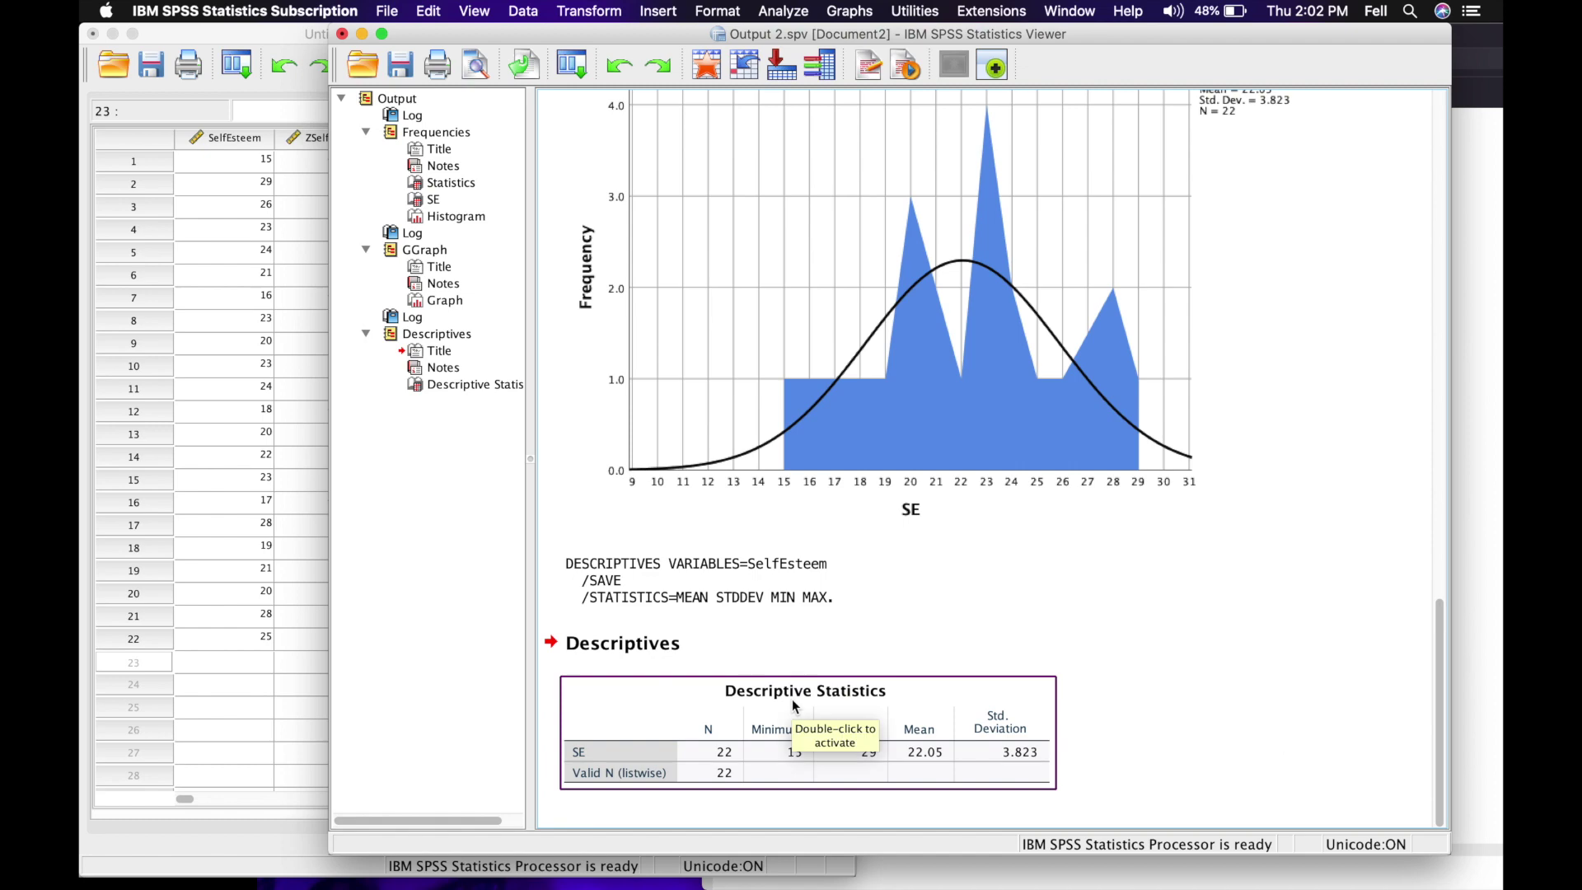
{"action": "left_click", "coordinate": [644, 671]}
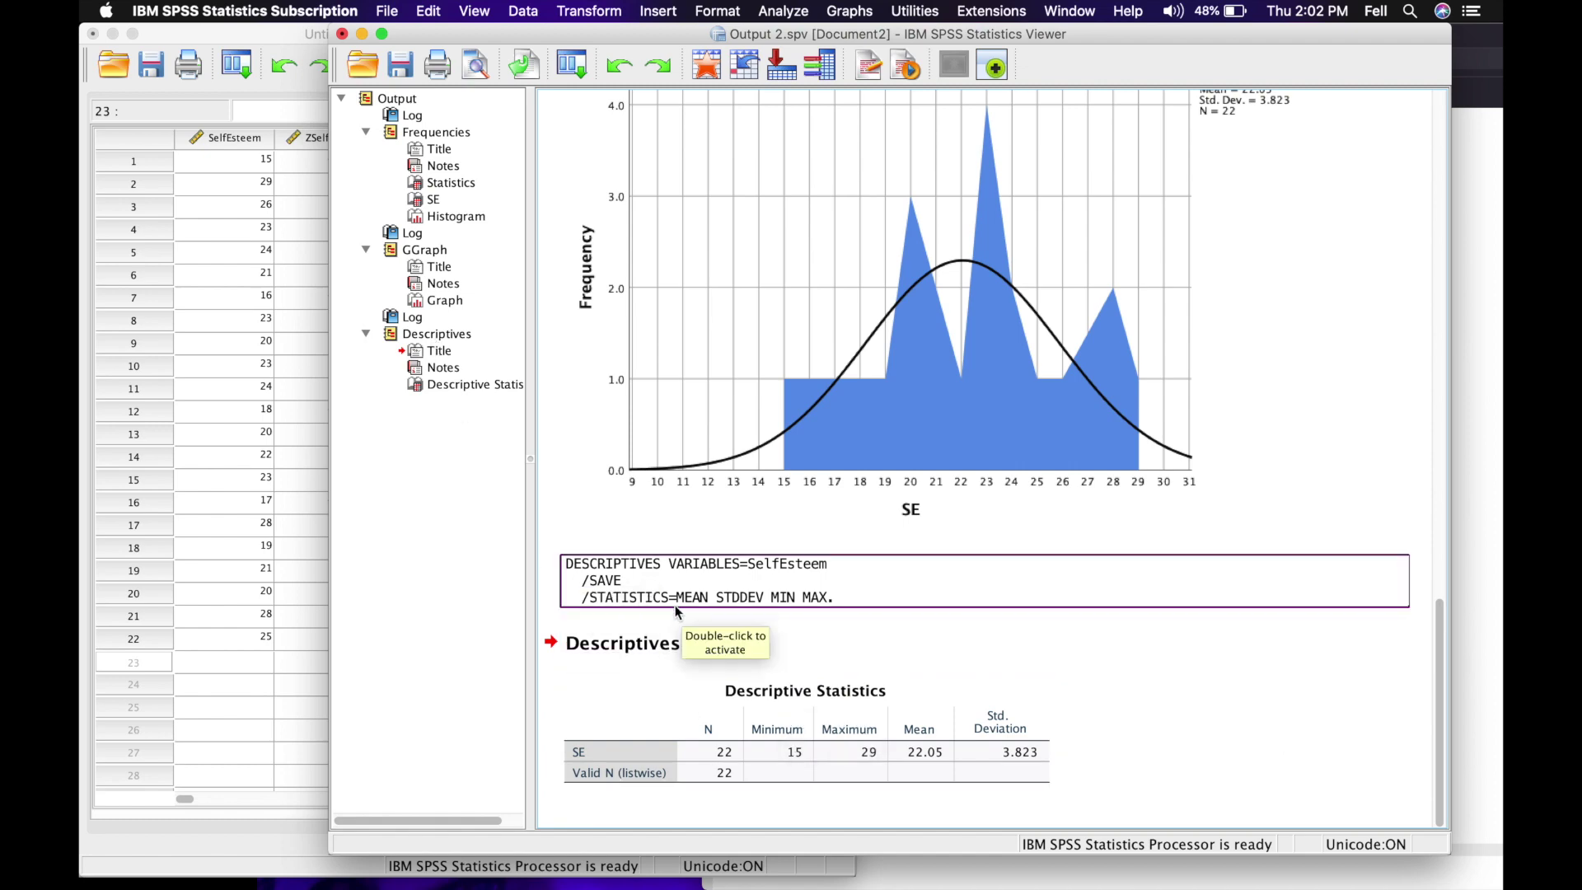
{"action": "left_click", "coordinate": [362, 34]}
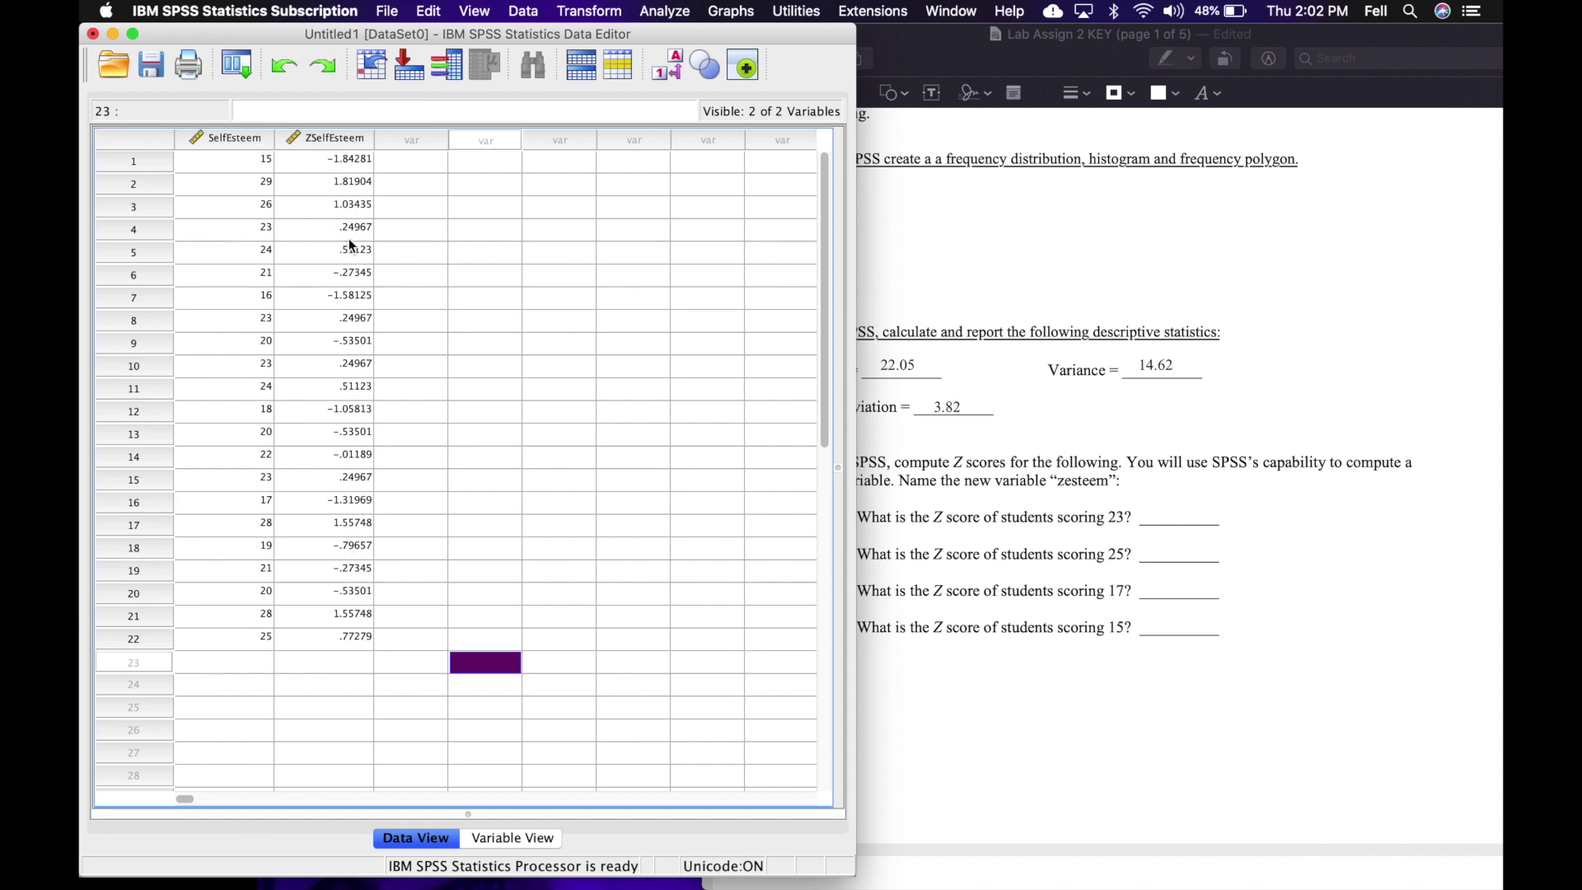
- Set ZSelfEsteem to 2 decimals in Variable View, so 15 shows as -1.84
{"action": "left_click", "coordinate": [501, 837]}
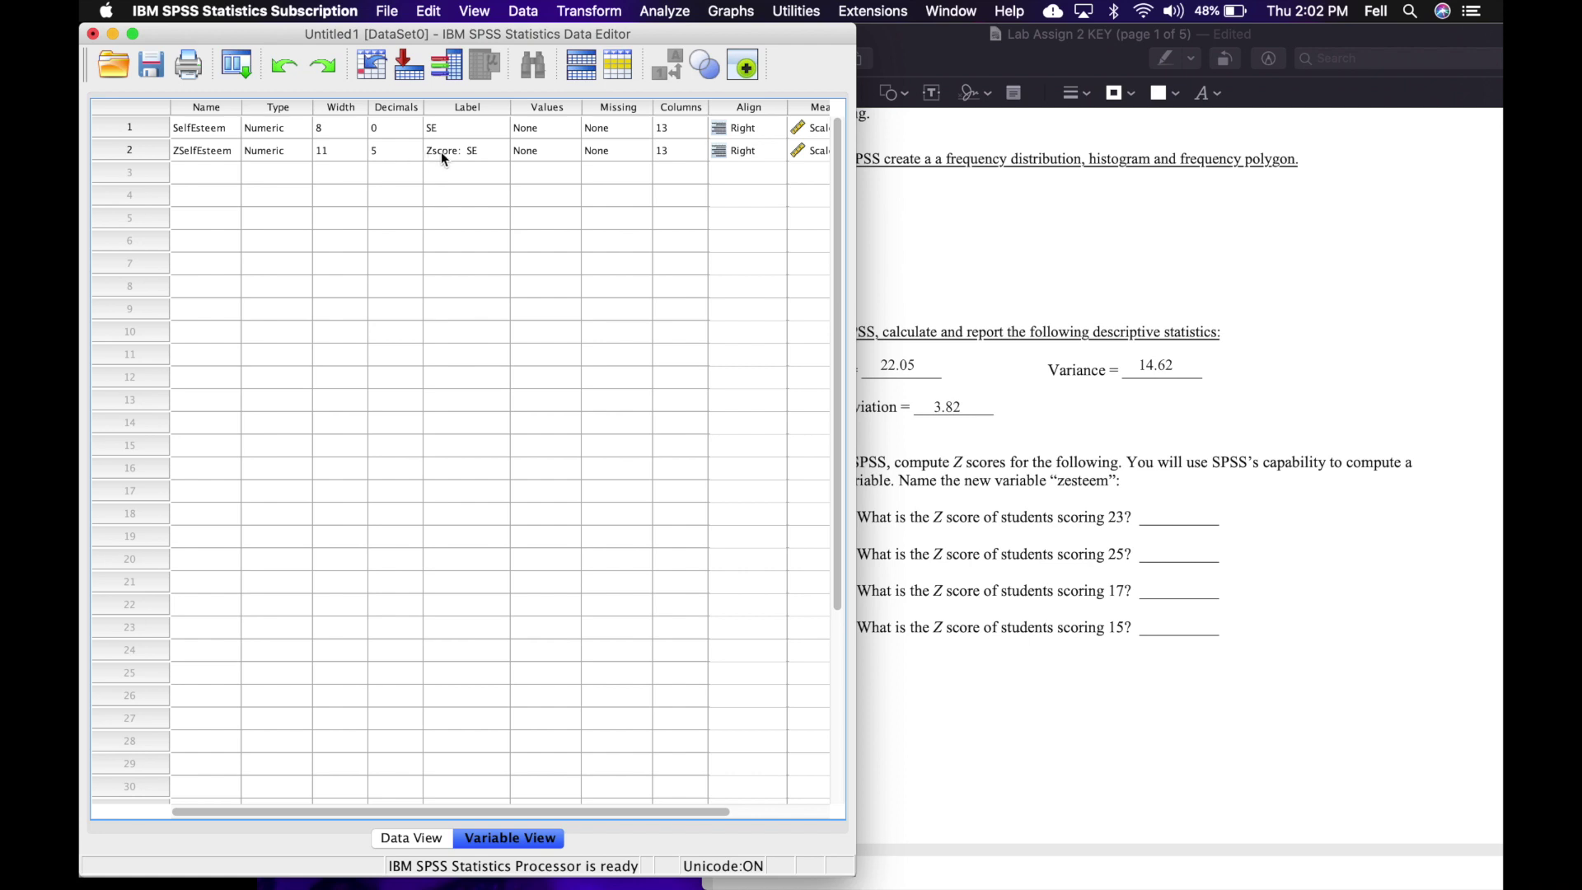
{"action": "left_click", "coordinate": [414, 150]}
{"action": "left_click", "coordinate": [414, 155]}
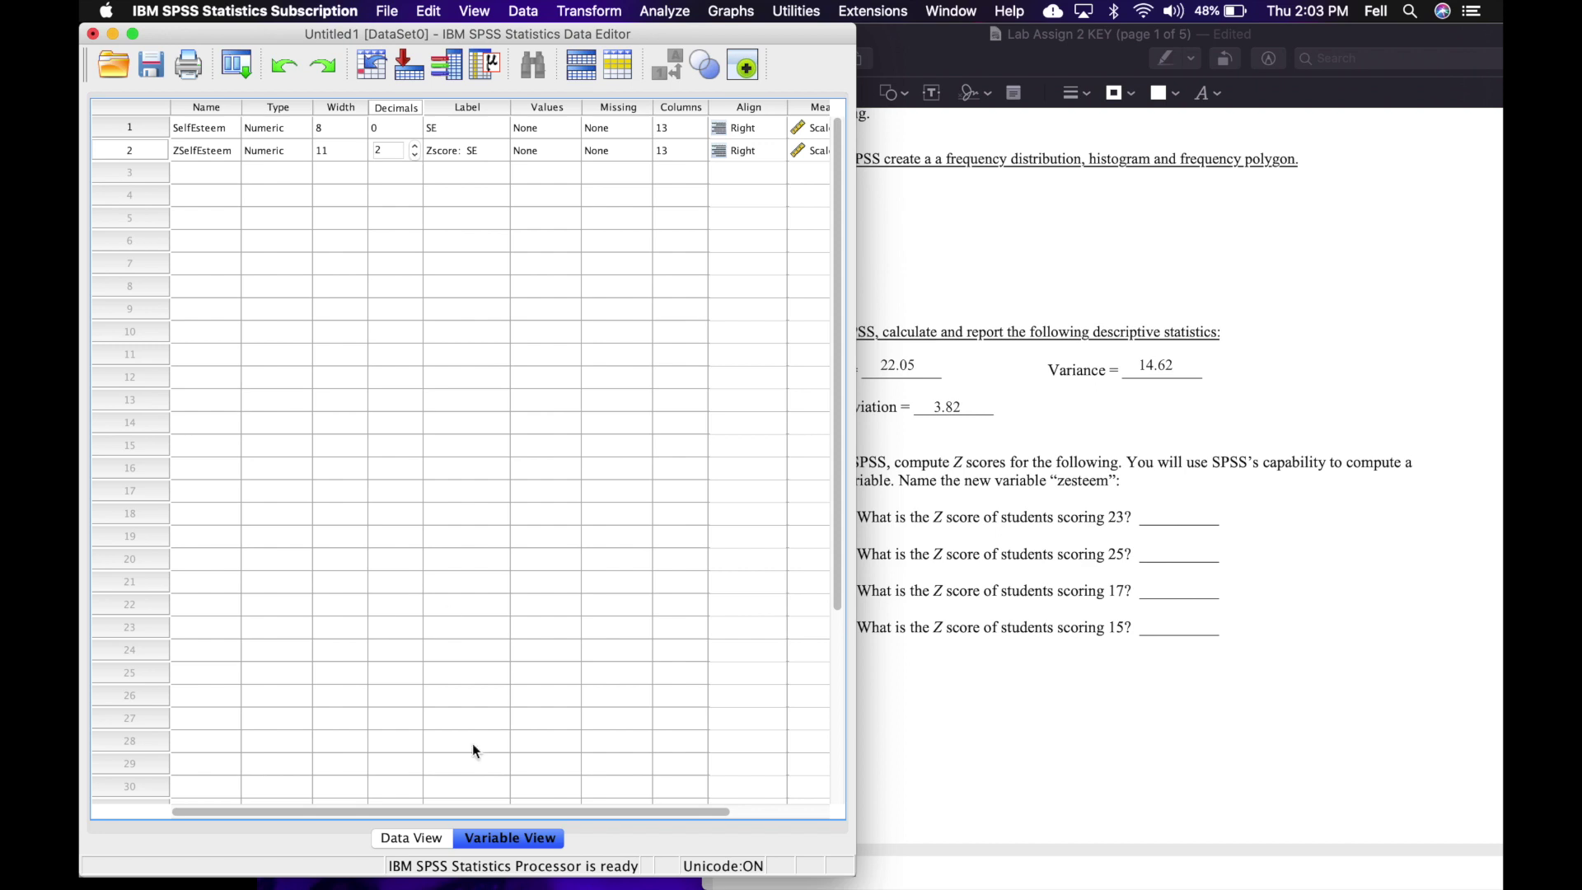
{"action": "left_click", "coordinate": [433, 837]}
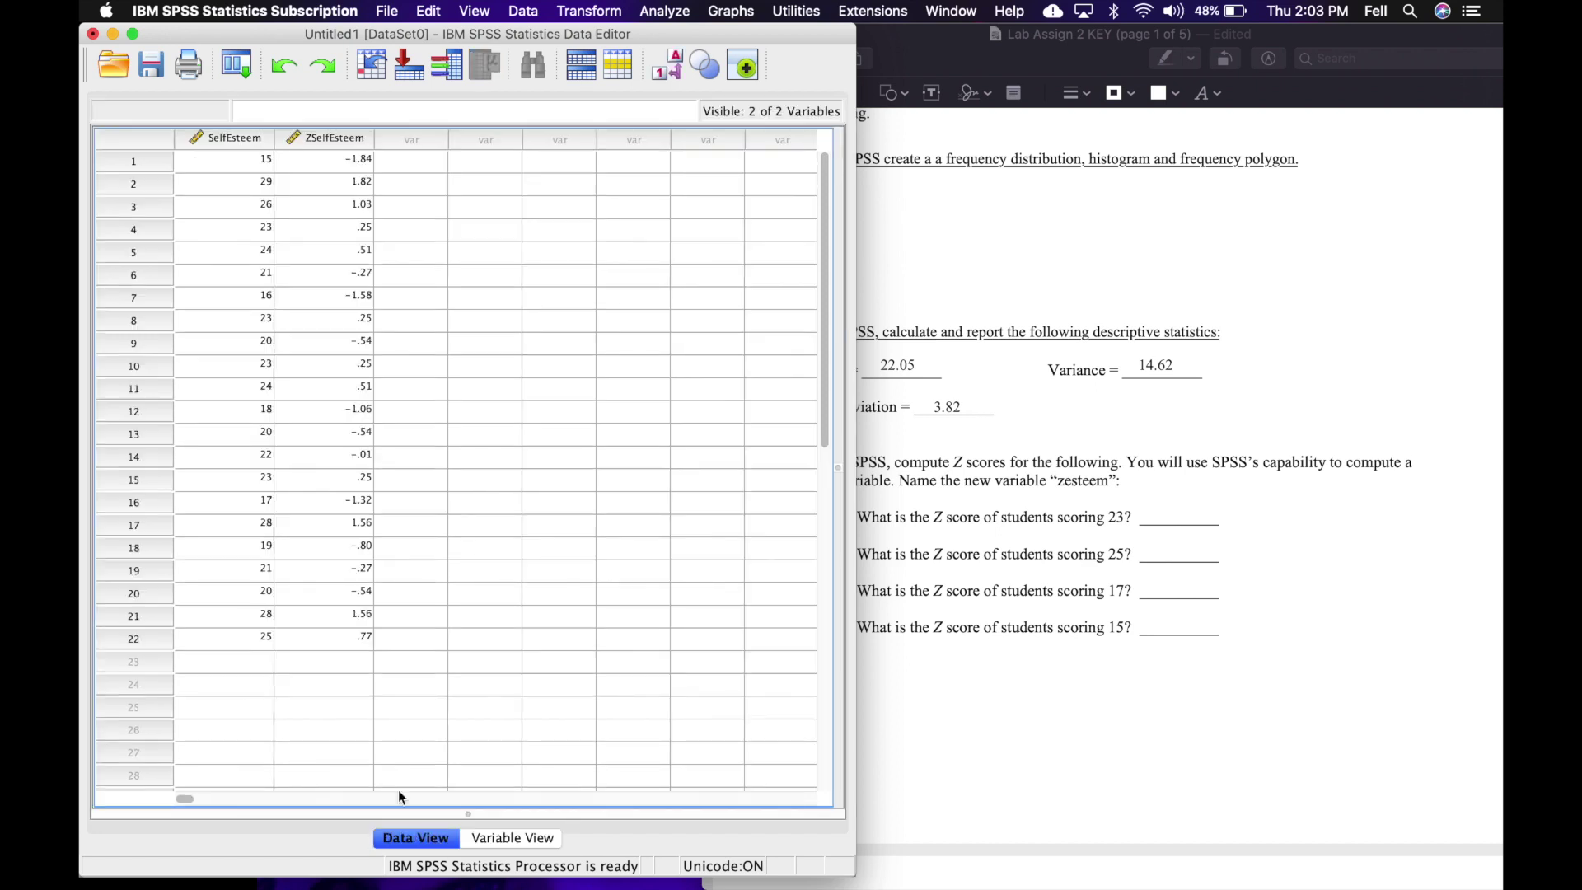
- Enter Z scores .25 for score 23 and .77 for score 25 on the handout
{"action": "left_click", "coordinate": [1168, 514]}
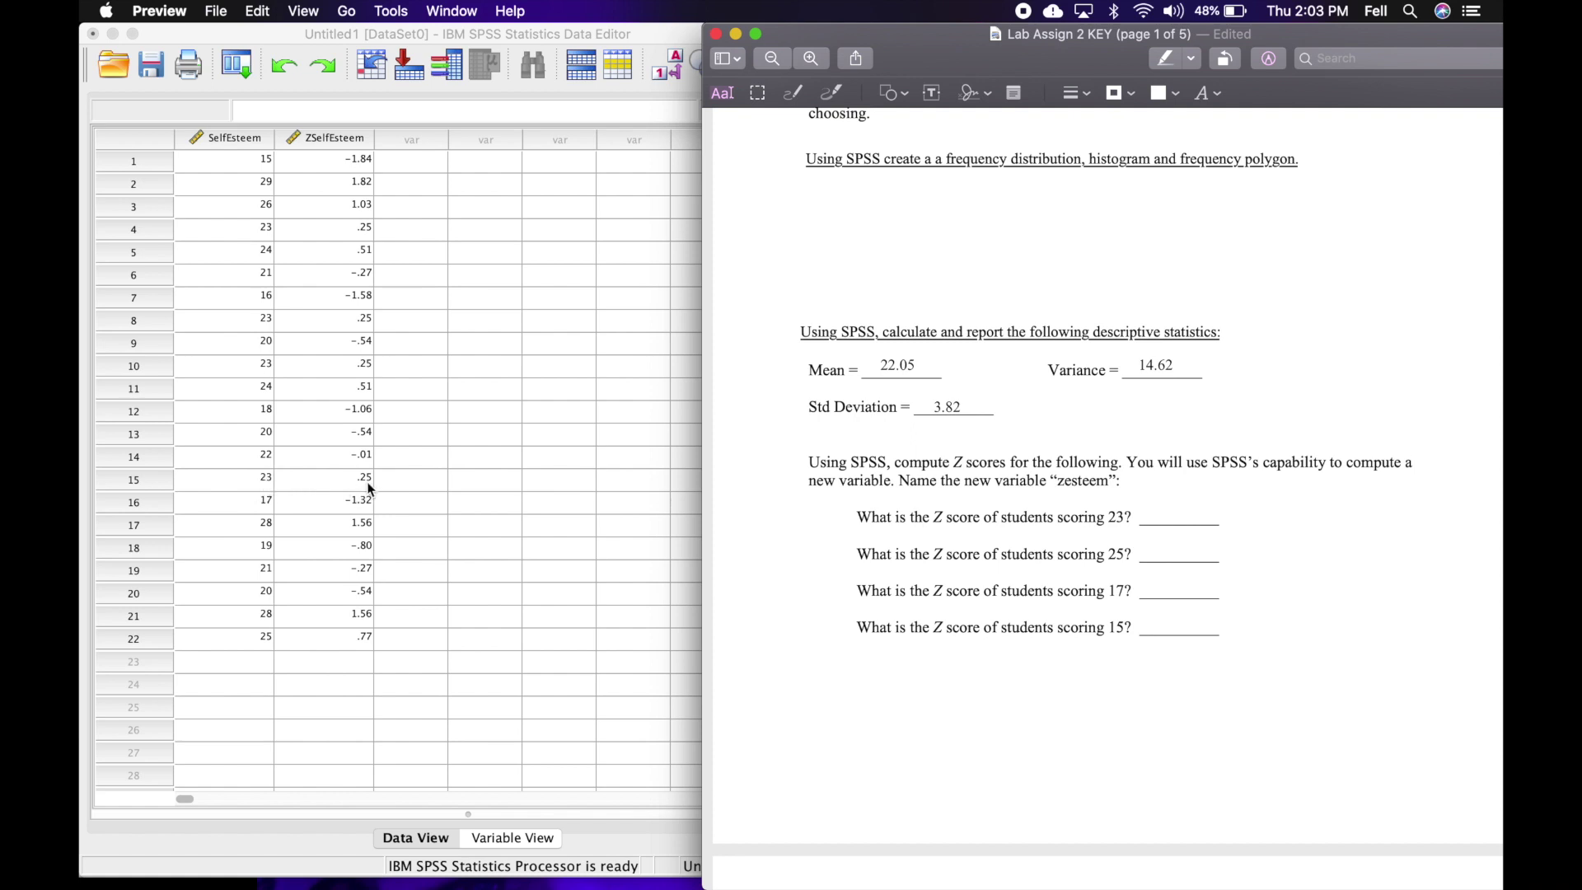
{"action": "left_click", "coordinate": [1144, 505]}
{"action": "type", "text": ".25"}
{"action": "left_click", "coordinate": [1274, 554]}
{"action": "left_click", "coordinate": [1175, 553]}
{"action": "type", "text": ".77"}
{"action": "left_click", "coordinate": [1286, 590]}
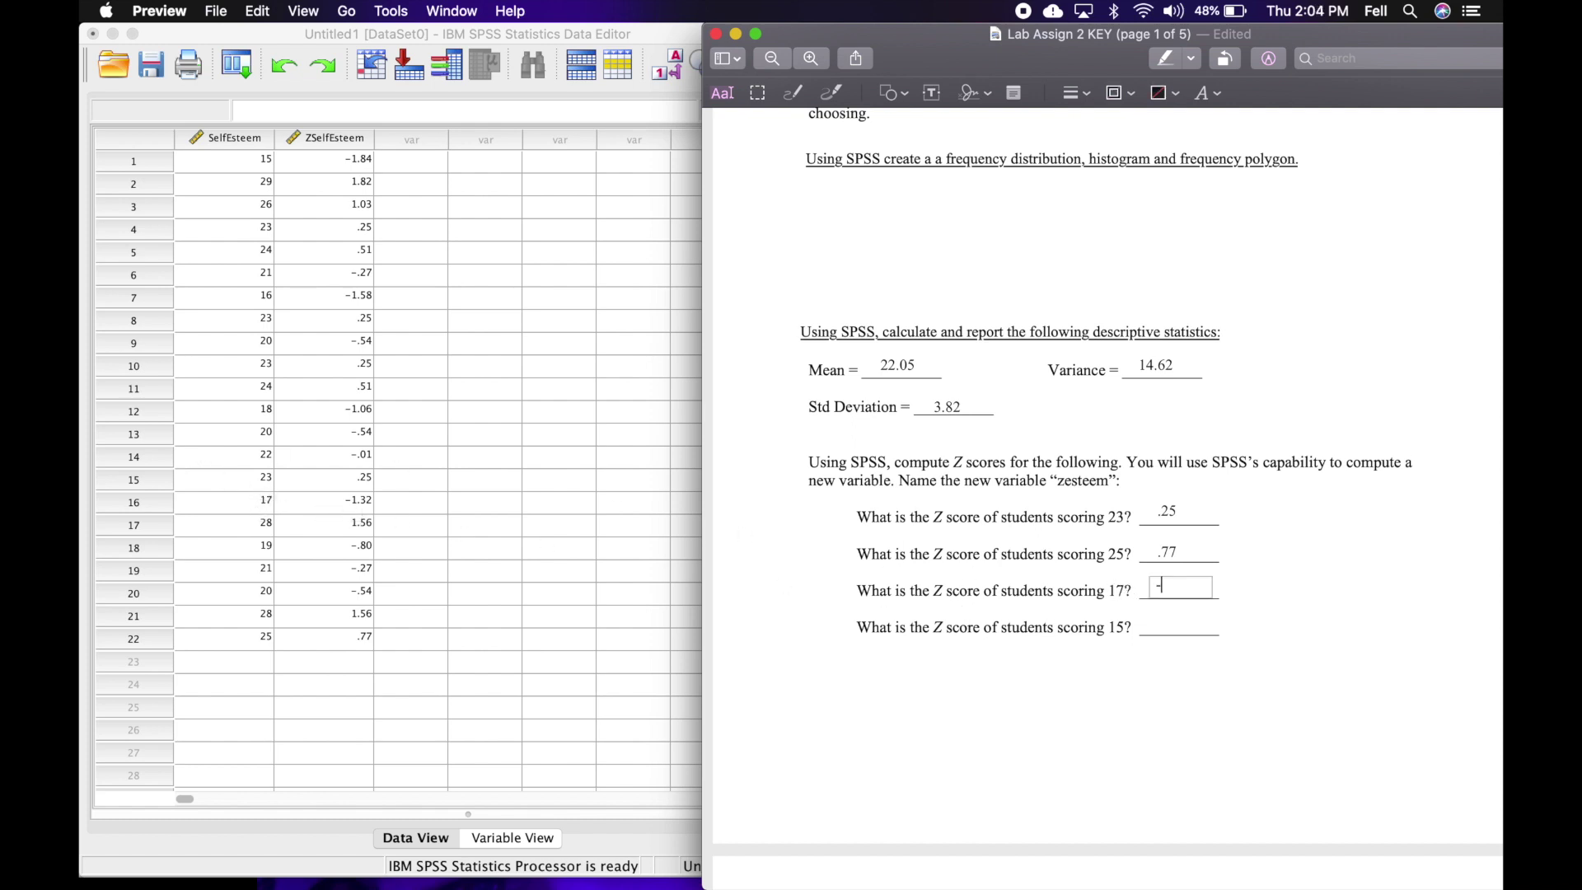
- Enter Z scores -1.32 for score 17 and -1.84 for score 15
{"action": "key", "text": "super+v"}
{"action": "type", "text": "-1.32"}
{"action": "left_click", "coordinate": [1382, 699]}
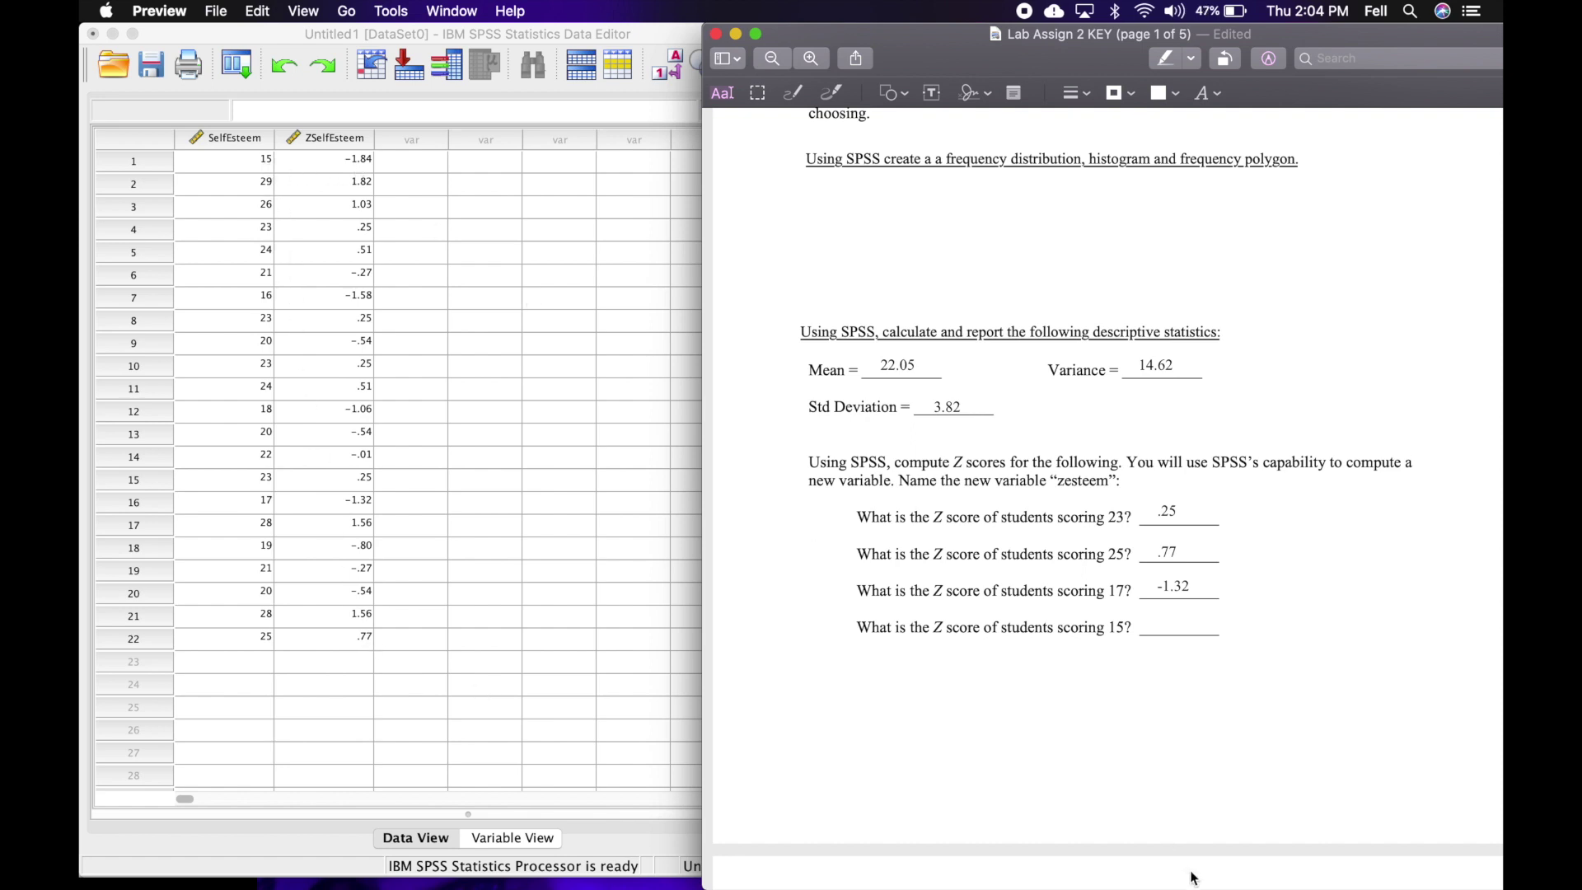
{"action": "left_click", "coordinate": [1180, 624]}
{"action": "type", "text": "-1.84"}
{"action": "left_click", "coordinate": [1274, 661]}
- Scroll the handout past the polygon and histogram pages to SPSS Application #3 on page 5
{"action": "scroll", "coordinate": [1275, 661], "scroll_direction": "up", "scroll_amount": 5}
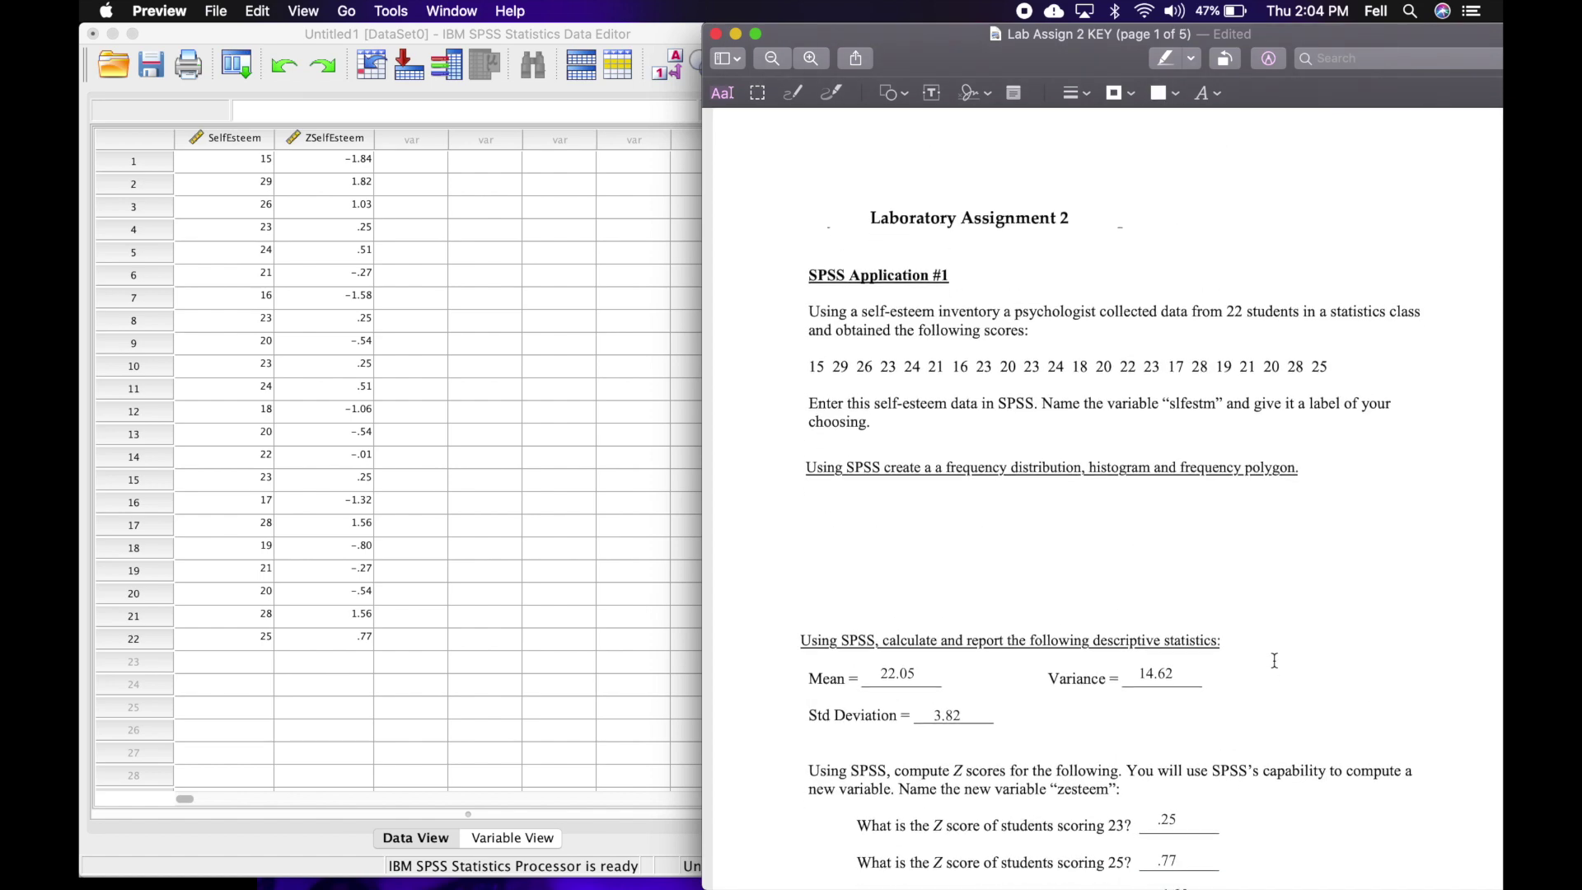
{"action": "scroll", "coordinate": [1274, 661], "scroll_direction": "down", "scroll_amount": 4}
{"action": "scroll", "coordinate": [1275, 661], "scroll_direction": "down", "scroll_amount": 15}
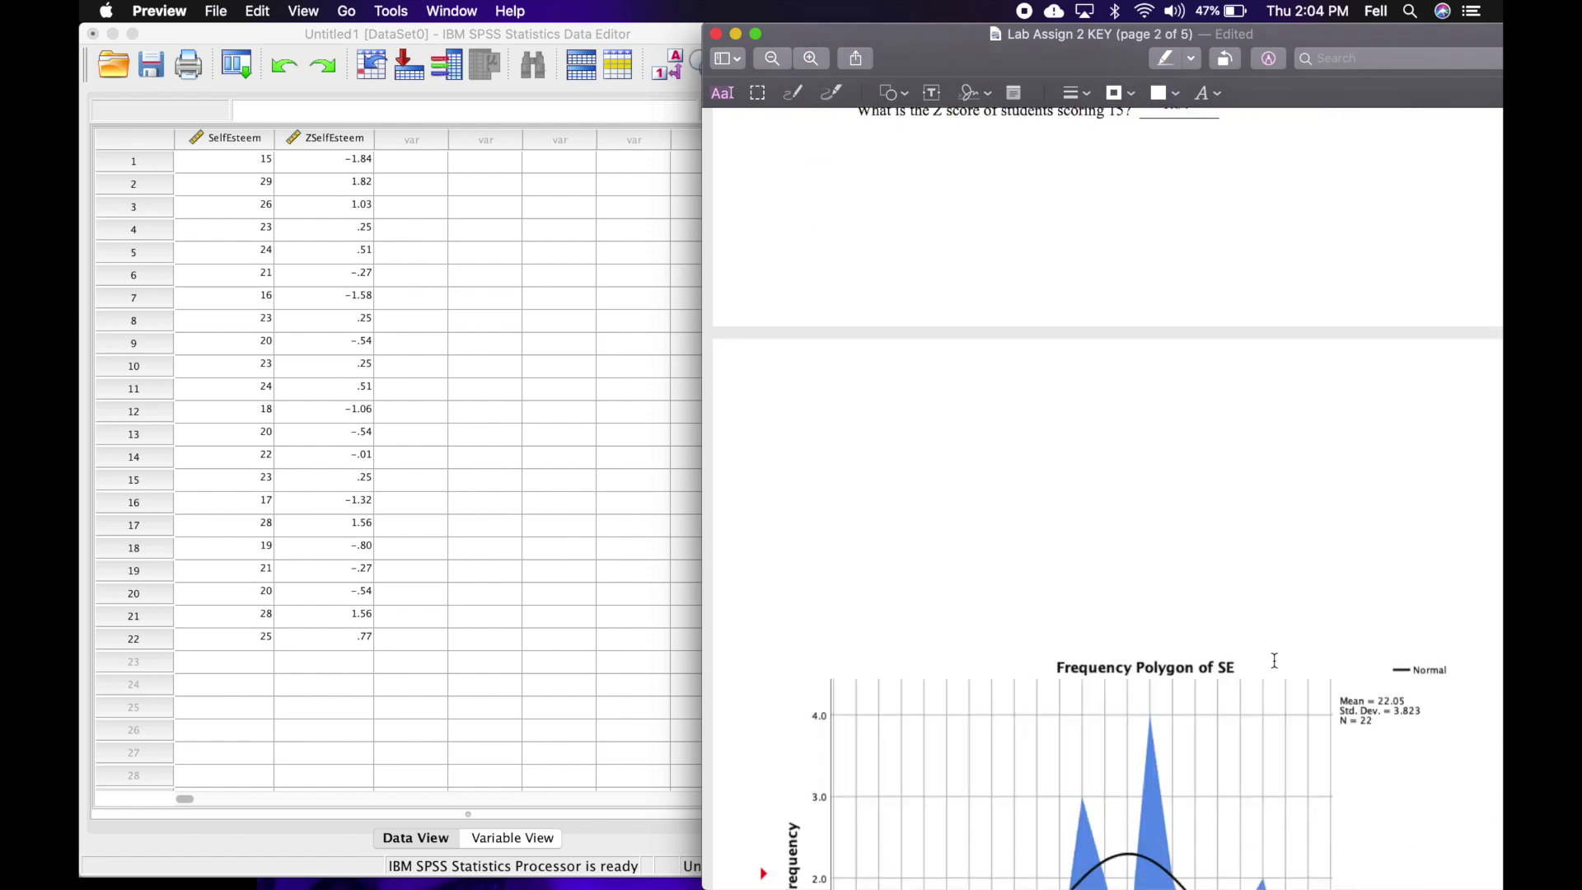
{"action": "scroll", "coordinate": [1275, 661], "scroll_direction": "down", "scroll_amount": 15}
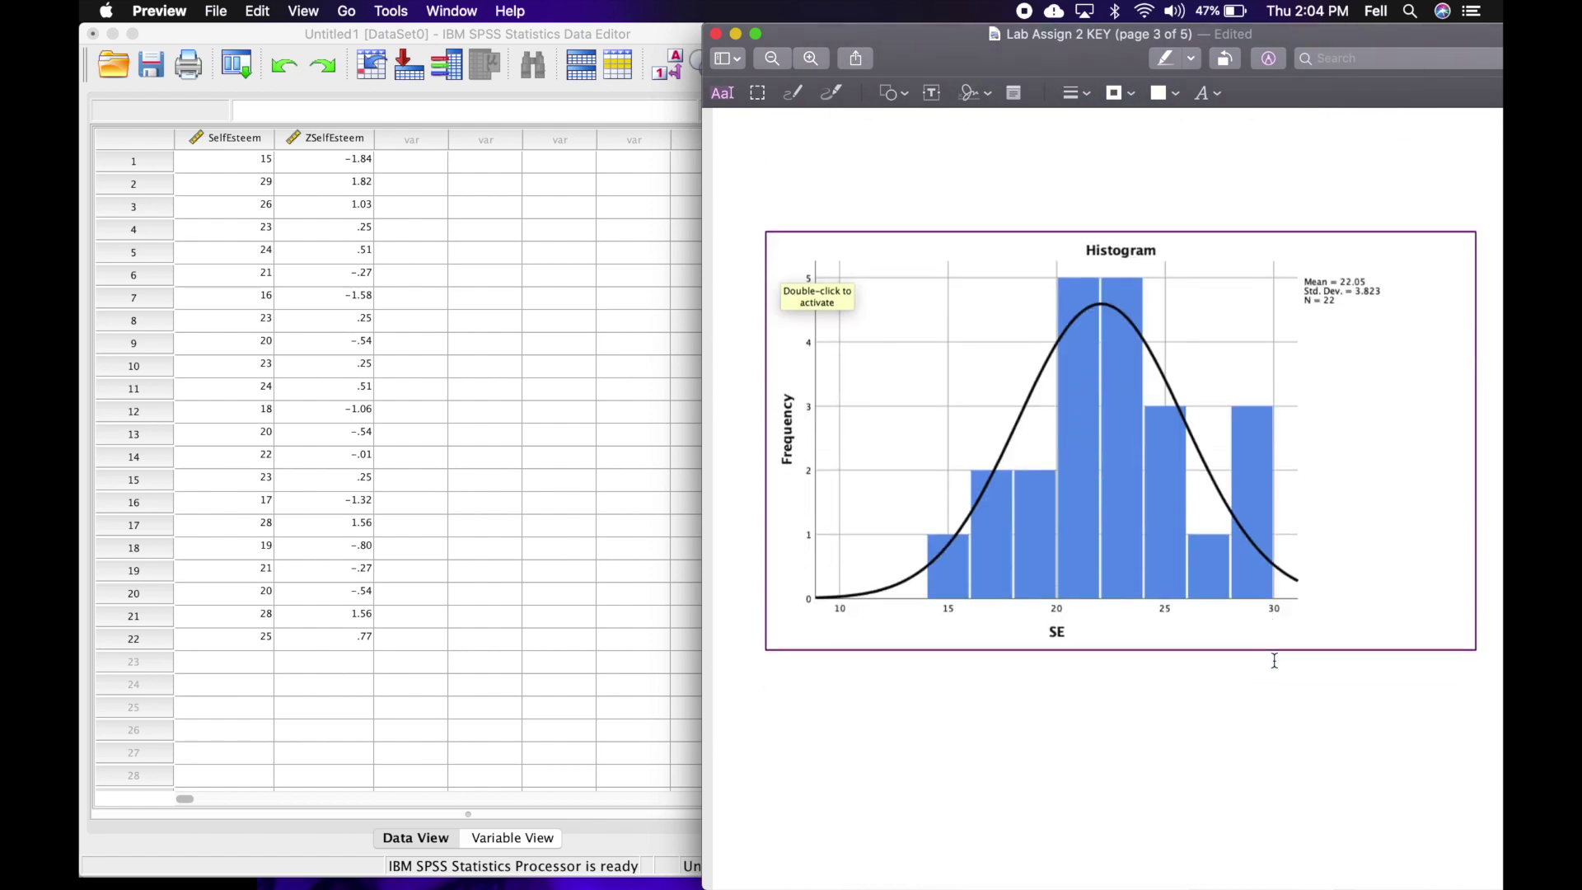
{"action": "scroll", "coordinate": [1275, 660], "scroll_direction": "down", "scroll_amount": 10}
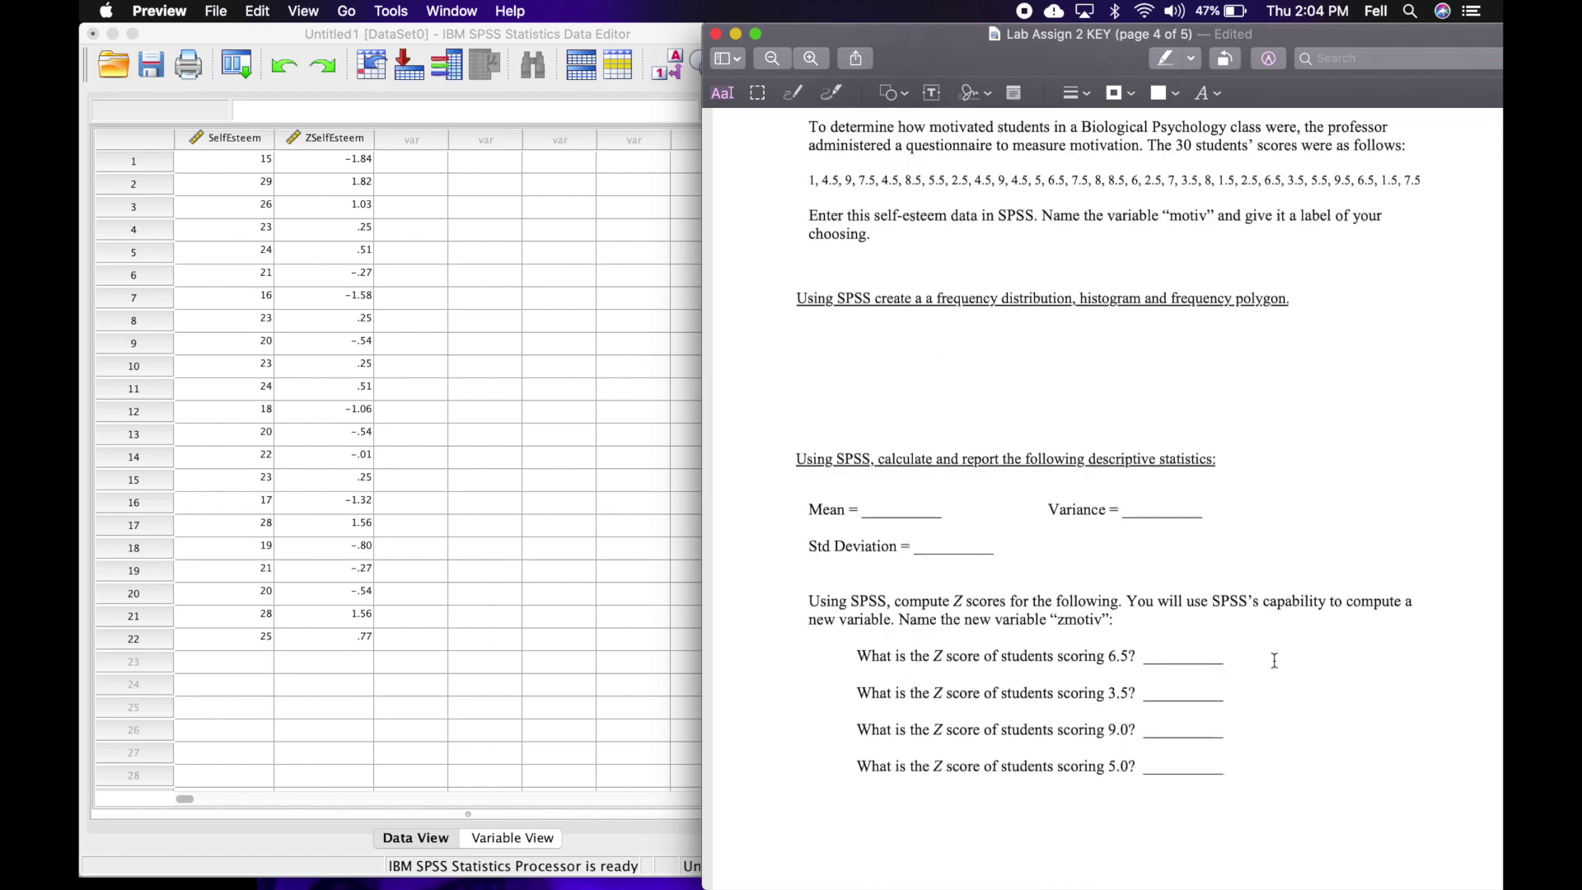
{"action": "scroll", "coordinate": [1274, 661], "scroll_direction": "down", "scroll_amount": 10}
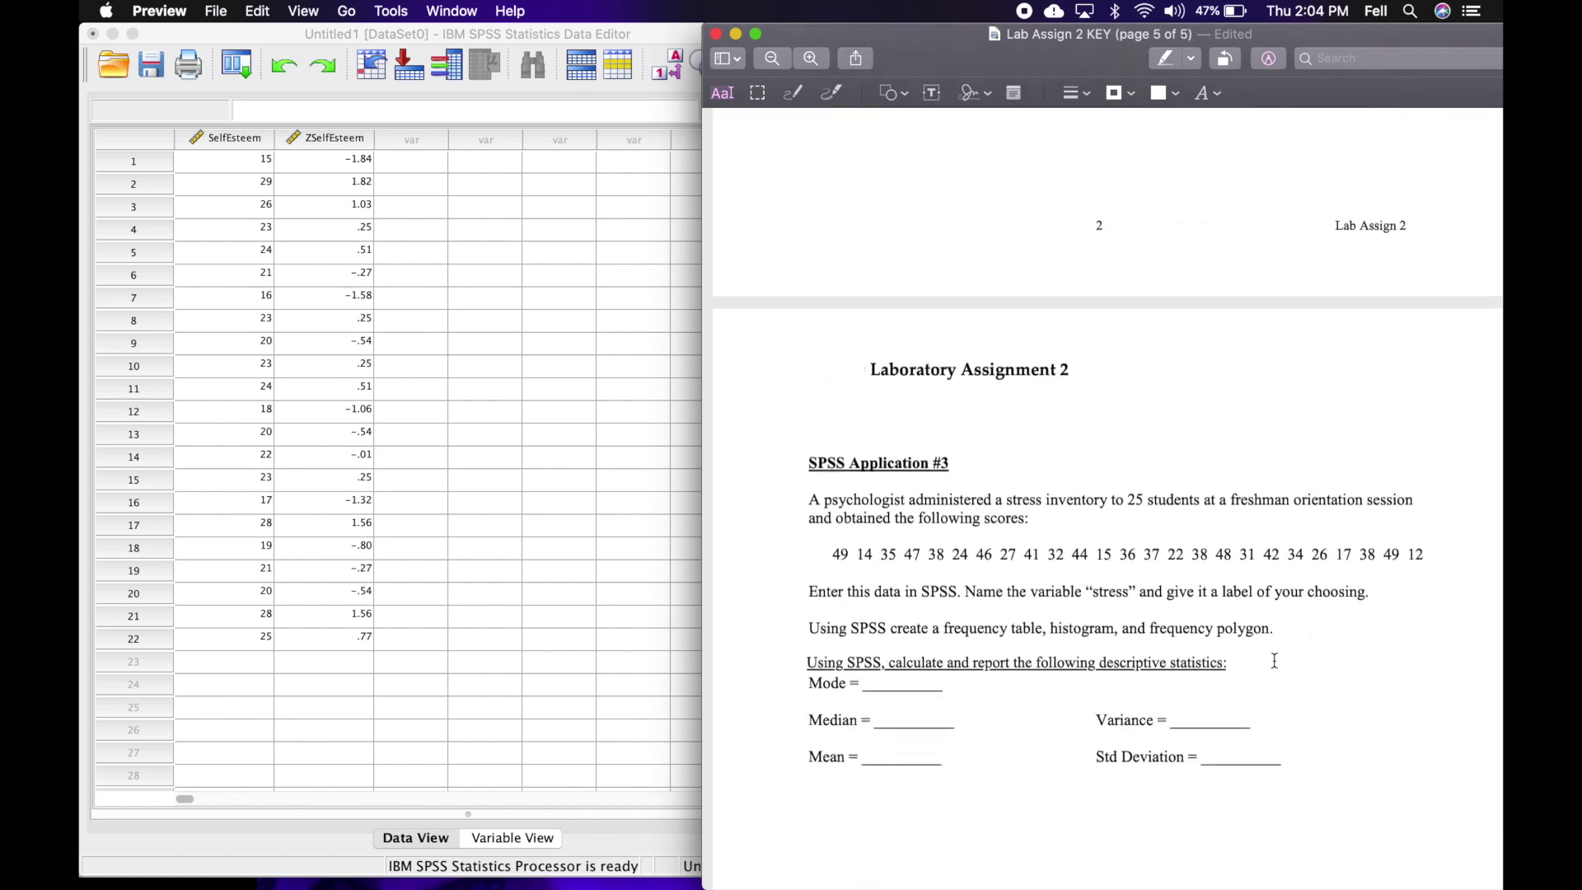
{"action": "scroll", "coordinate": [1274, 661], "scroll_direction": "down", "scroll_amount": 1}
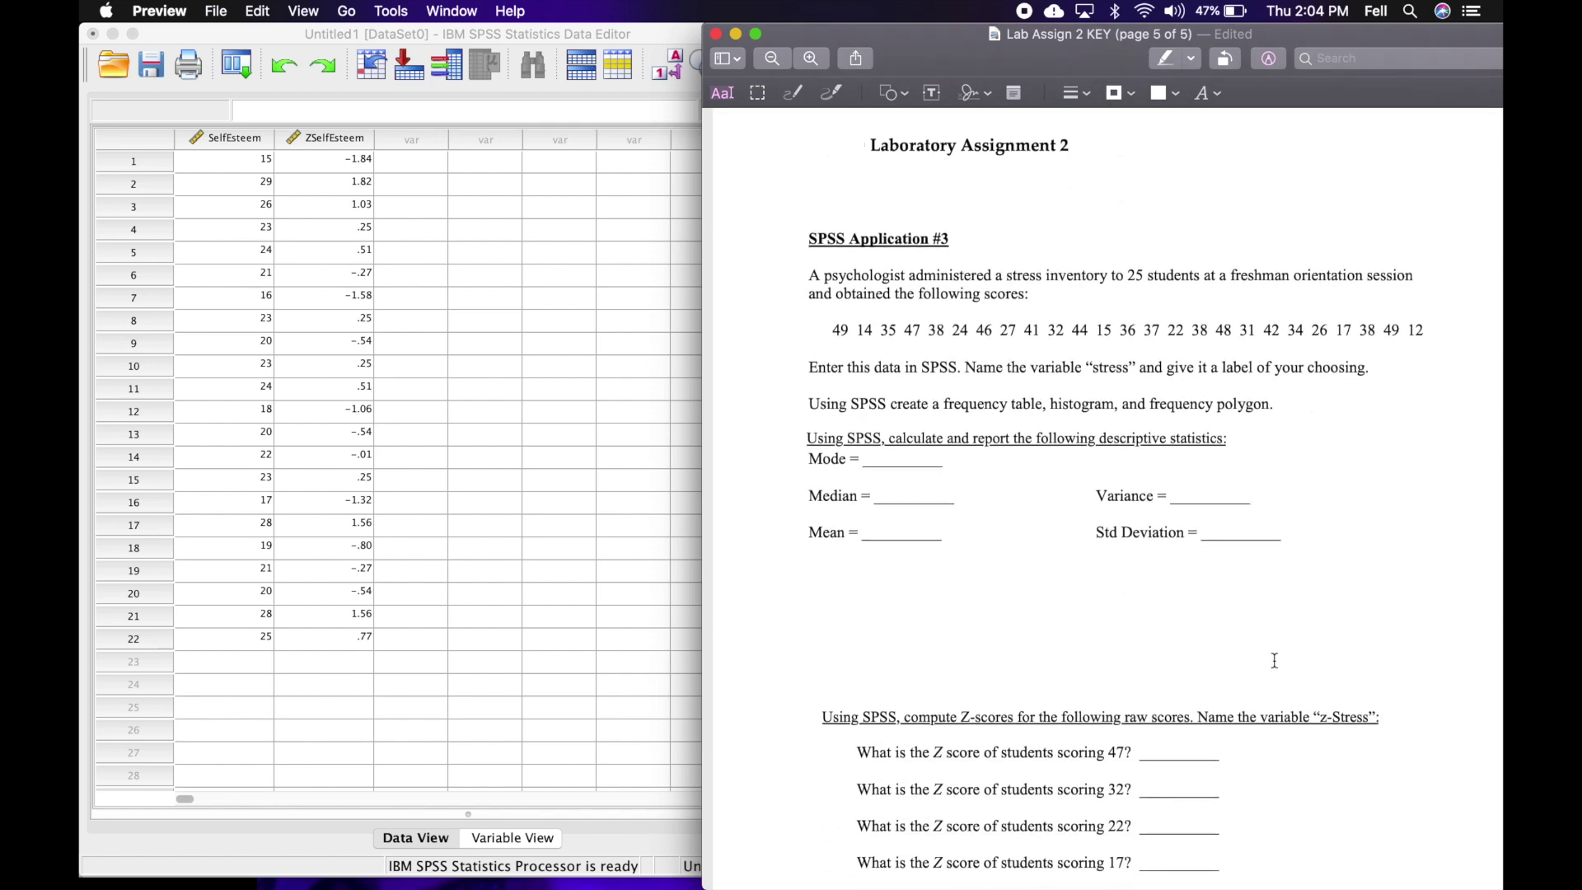